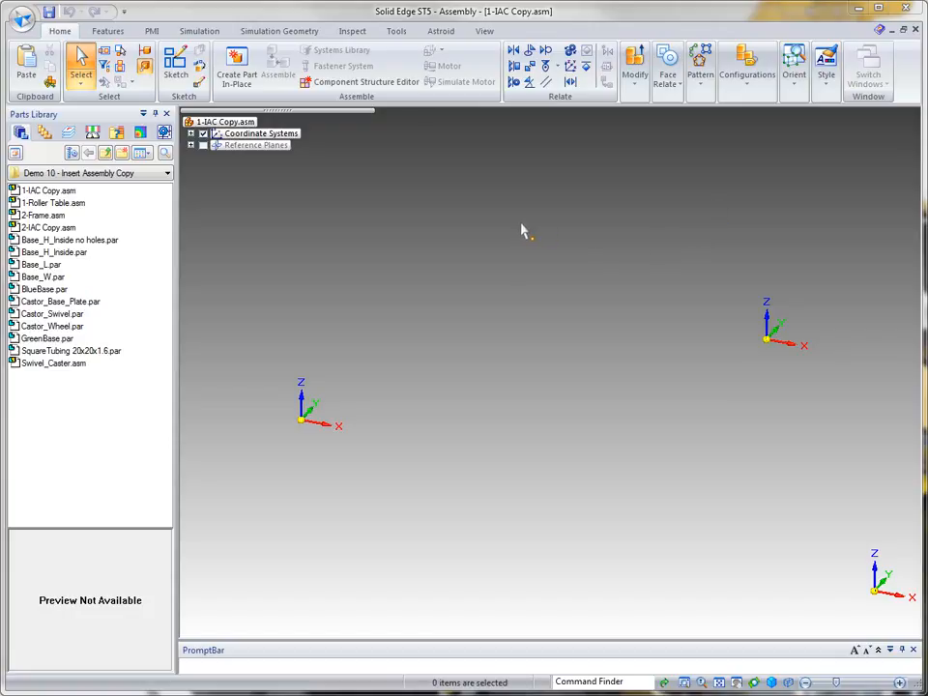
# Step: Start Insert Assembly Copy and choose 1-Roller Table.asm from the Demo 10 - Insert Assembly Copy folder
pyautogui.click(50, 83)
pyautogui.moveTo(562, 174); pyautogui.dragTo(635, 154)
pyautogui.click(573, 395)
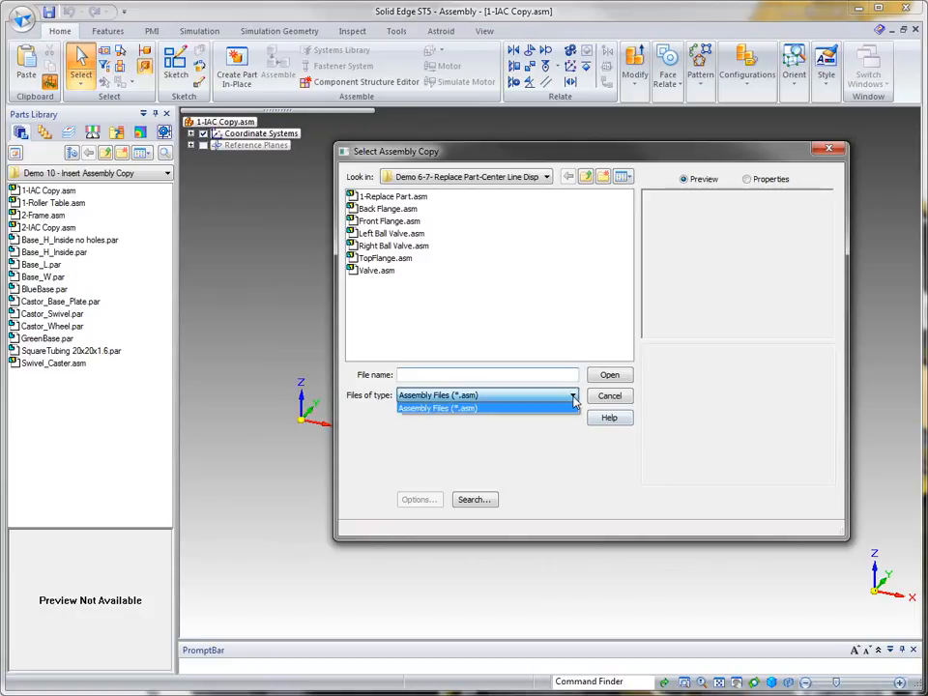
pyautogui.click(492, 406)
pyautogui.click(586, 177)
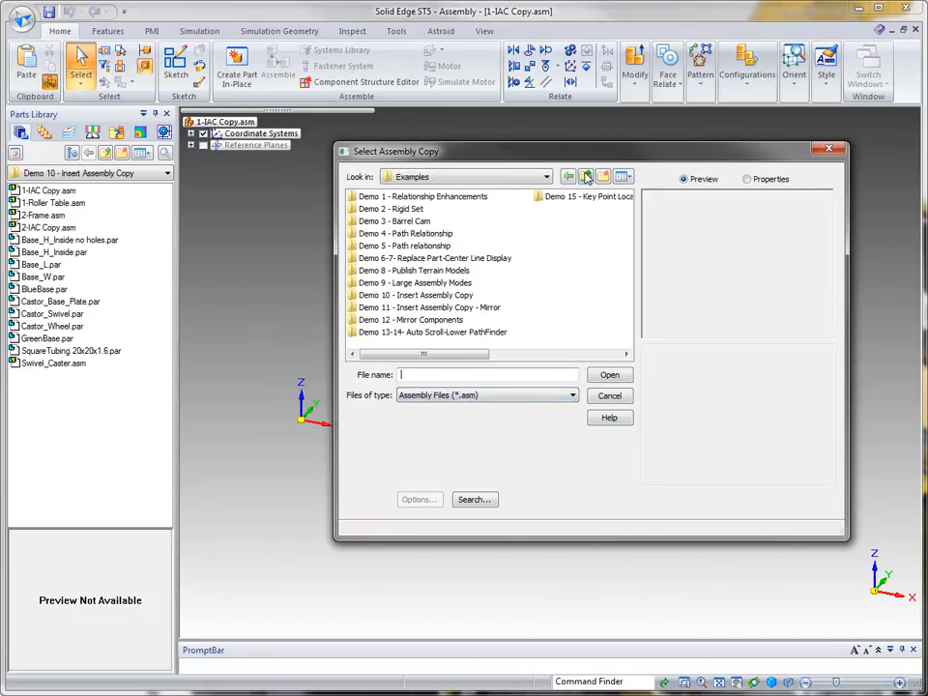
pyautogui.doubleClick(425, 296)
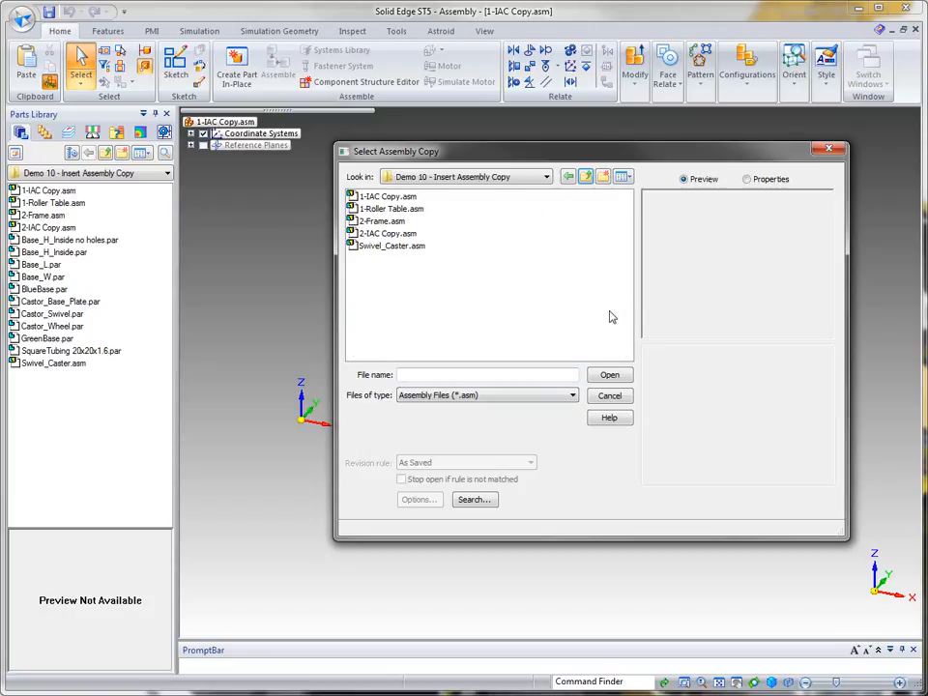
pyautogui.click(391, 209)
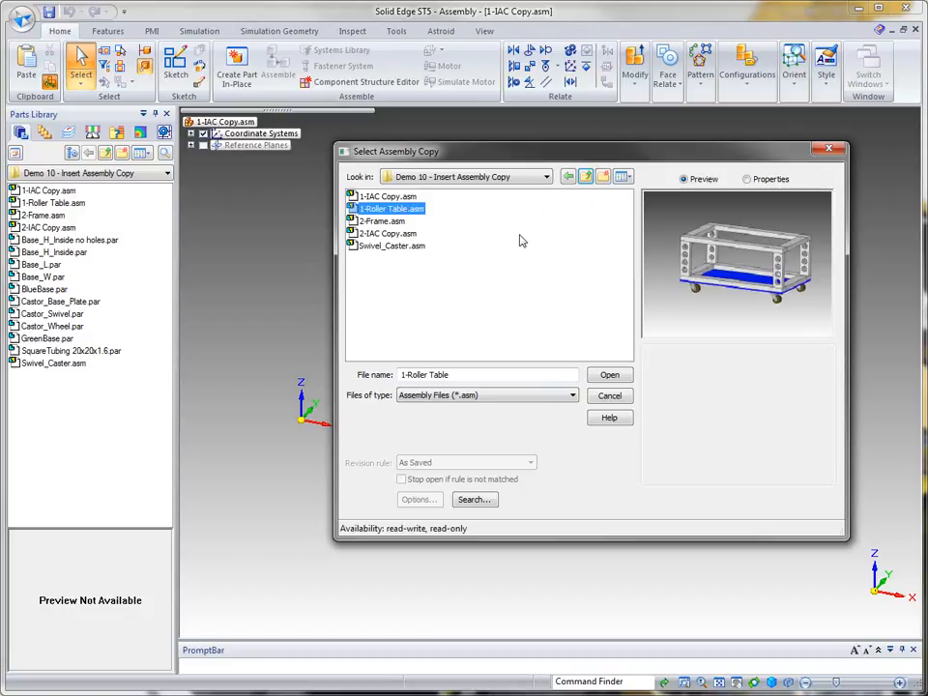
pyautogui.click(610, 376)
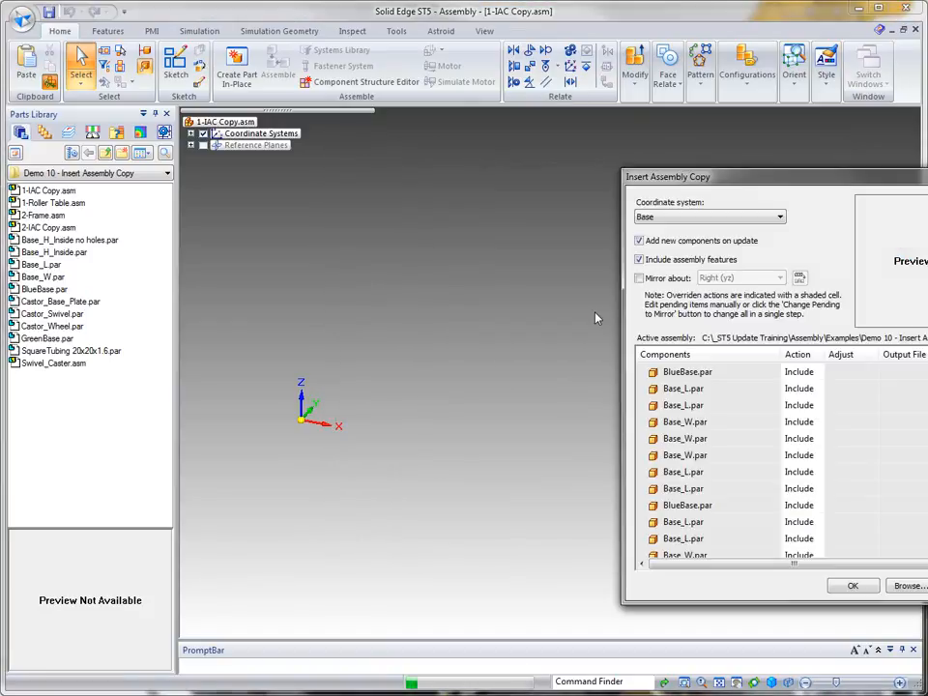
# Step: Set the assembly copy's coordinate system to CSys 2
pyautogui.moveTo(826, 181); pyautogui.dragTo(509, 136)
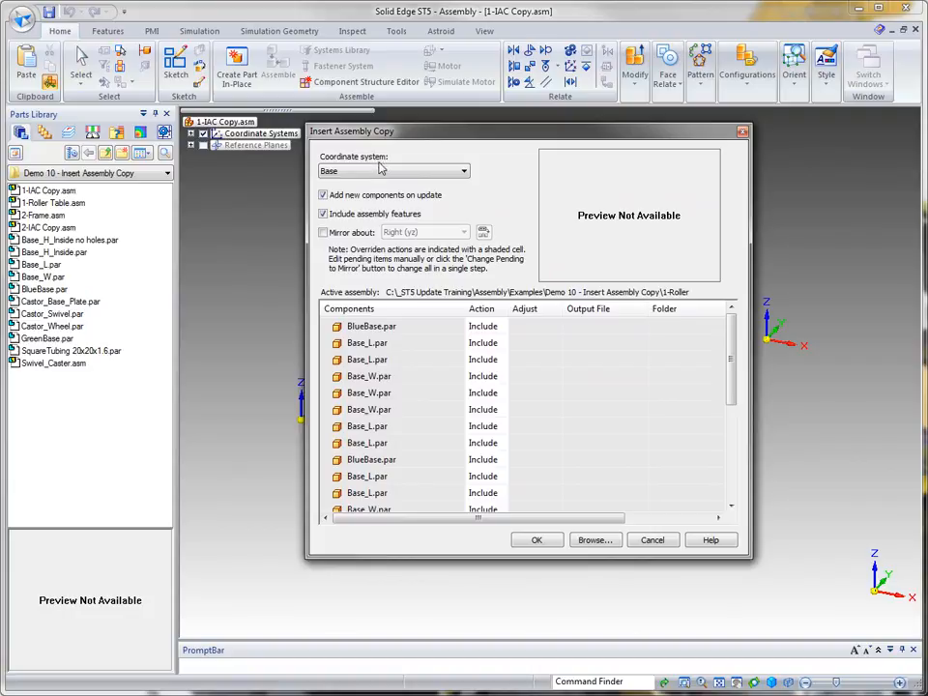
pyautogui.click(465, 173)
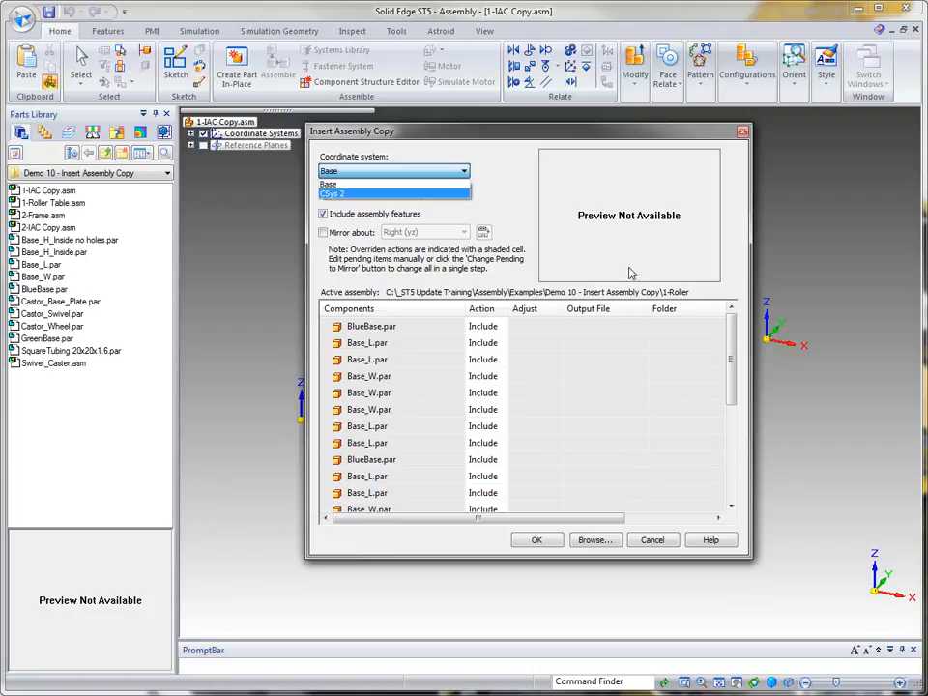
pyautogui.click(401, 195)
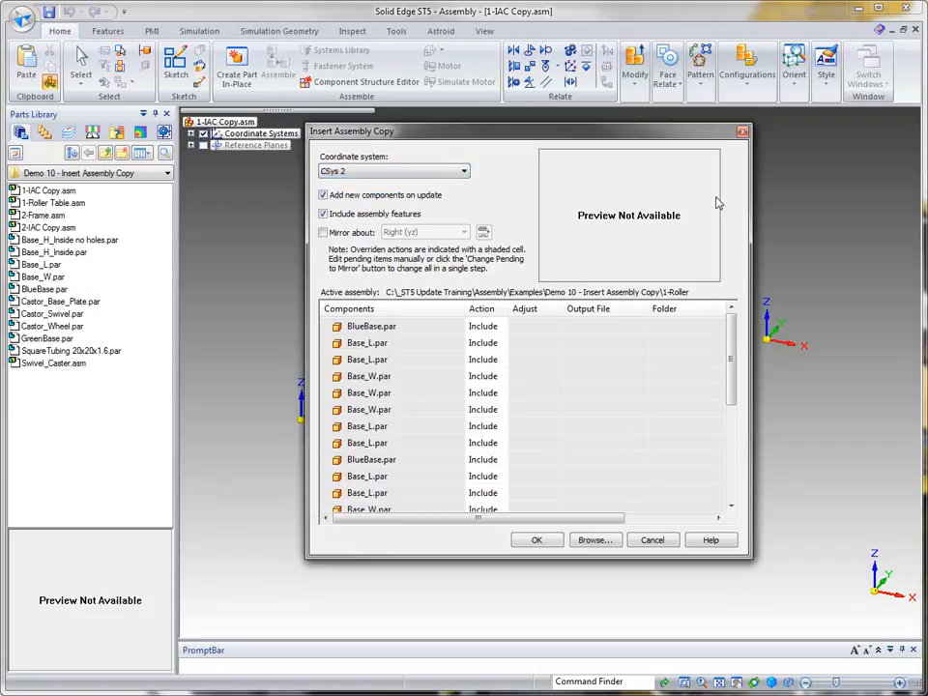
# Step: Set the first two Swivel_Caster.asm components in the copy's component list to Exclude
pyautogui.moveTo(616, 131); pyautogui.dragTo(629, 125)
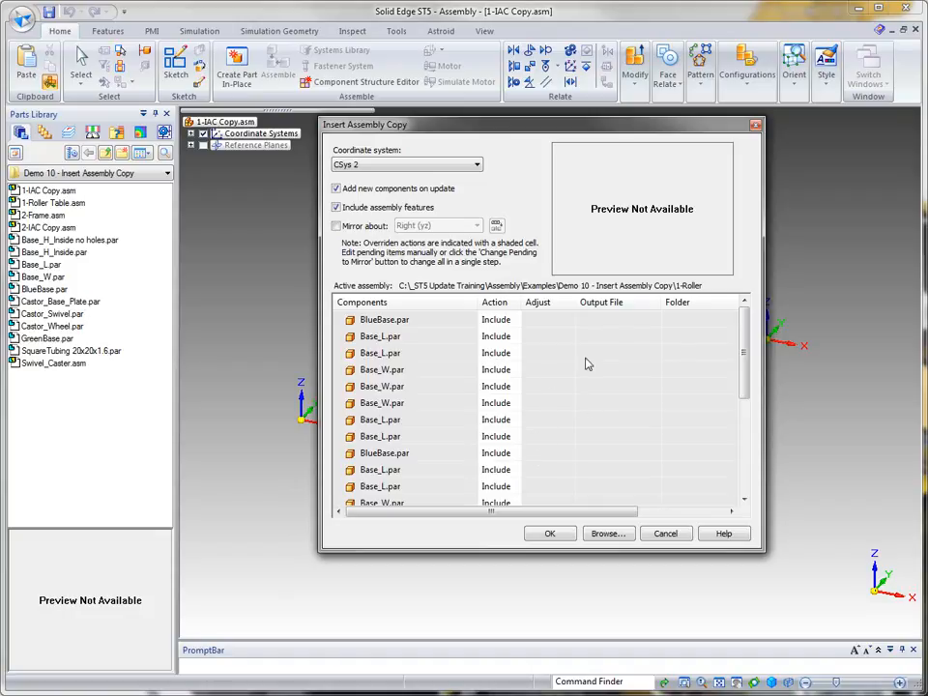
pyautogui.moveTo(745, 356); pyautogui.dragTo(745, 476)
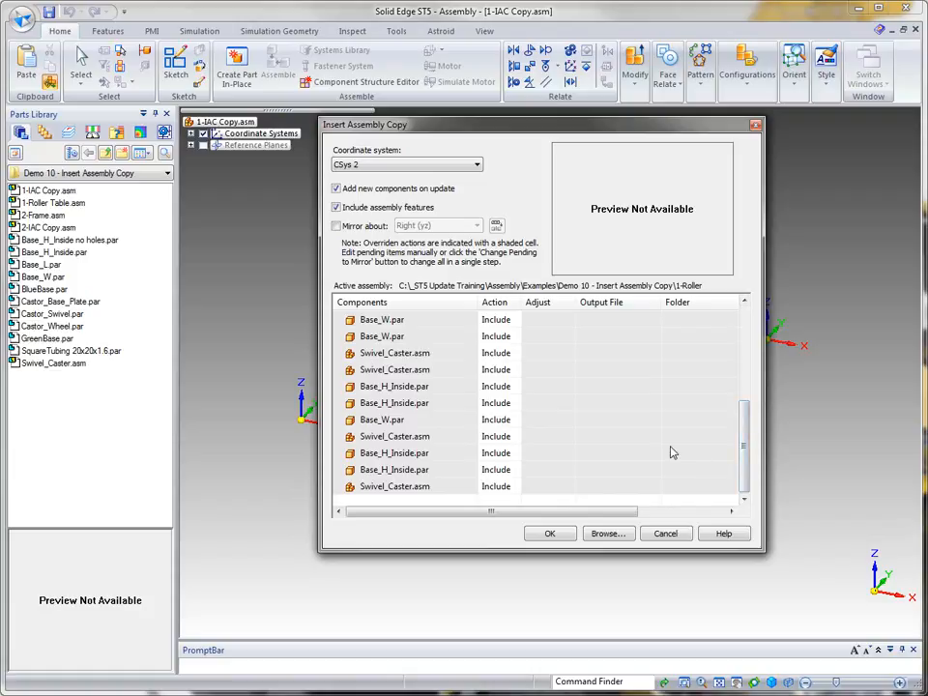
pyautogui.click(516, 355)
pyautogui.click(514, 354)
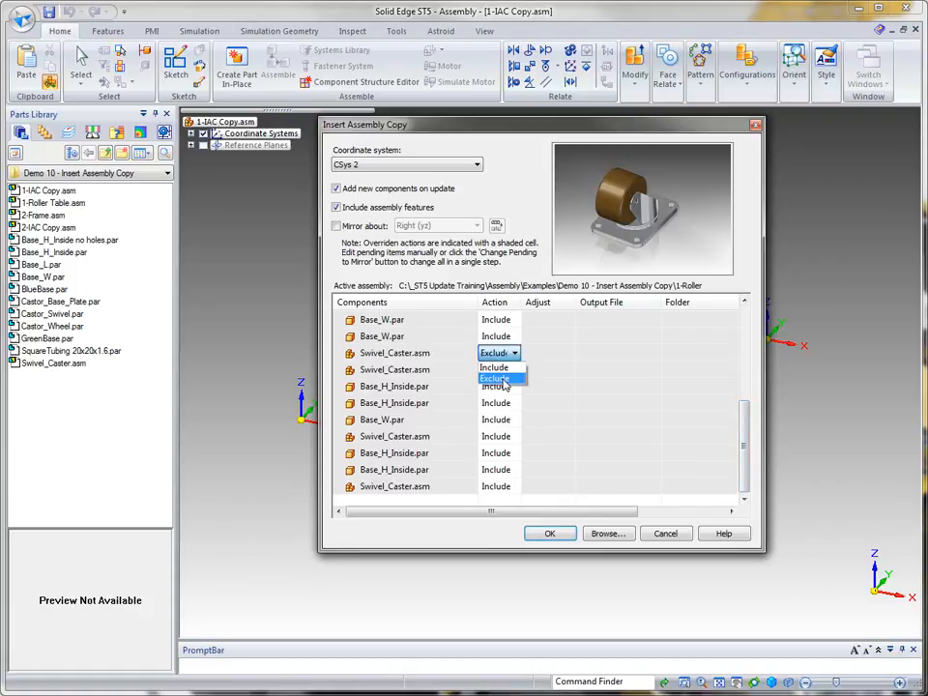
pyautogui.click(504, 380)
pyautogui.click(516, 372)
pyautogui.click(515, 373)
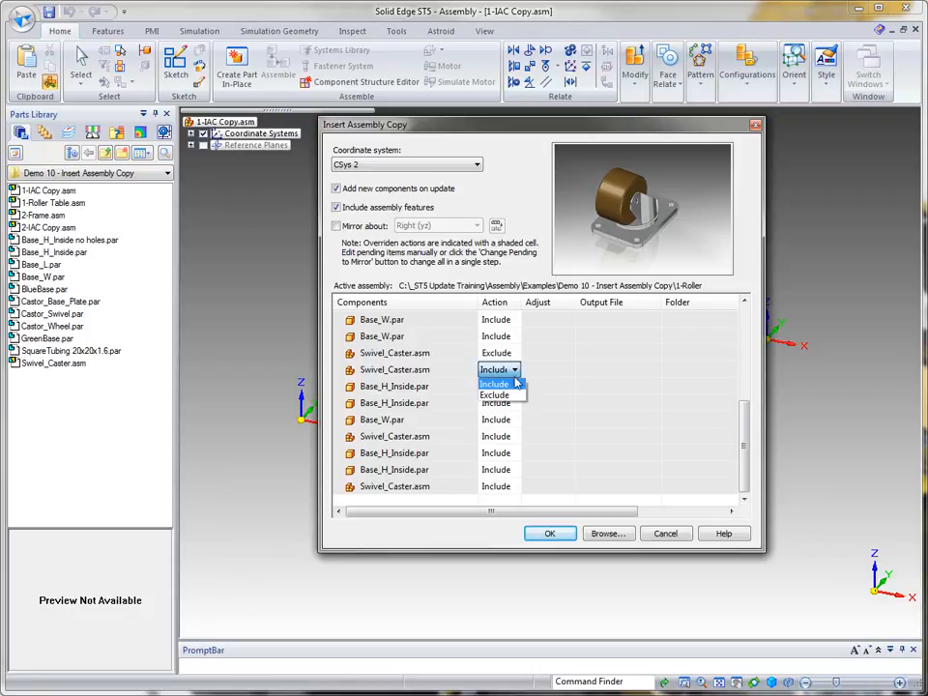
pyautogui.click(498, 394)
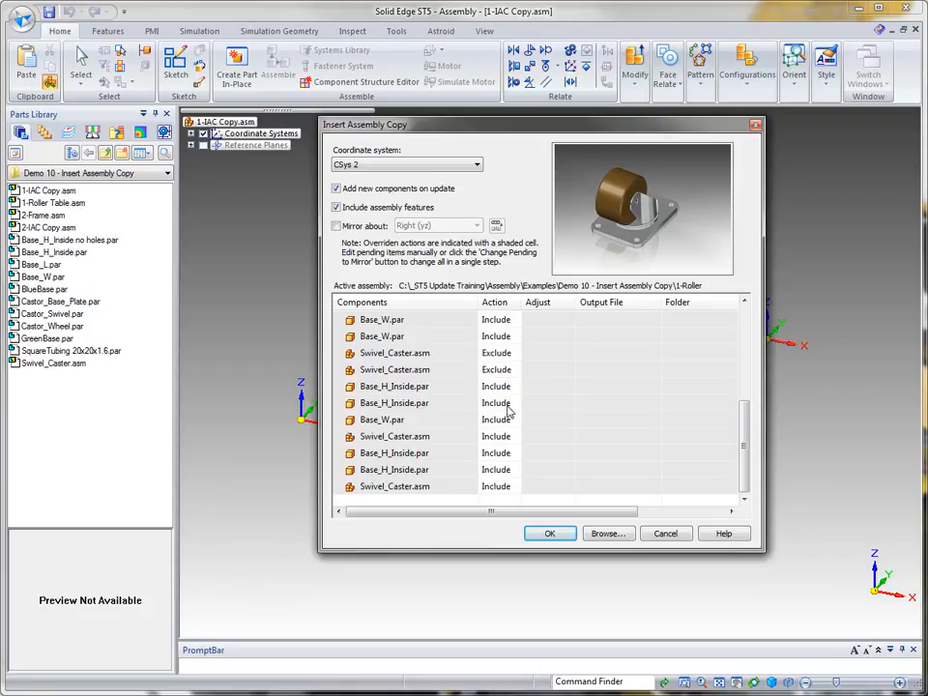
# Step: Set the remaining two Swivel_Caster.asm components to Exclude and insert the assembly copy
pyautogui.click(515, 436)
pyautogui.click(516, 436)
pyautogui.click(501, 465)
pyautogui.click(516, 486)
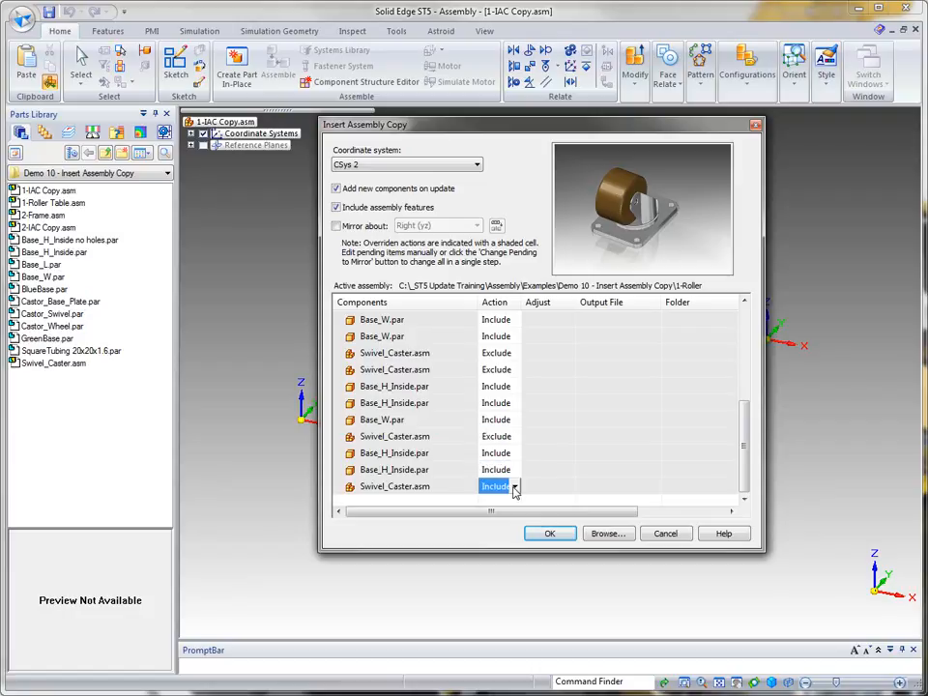
pyautogui.click(515, 486)
pyautogui.click(508, 513)
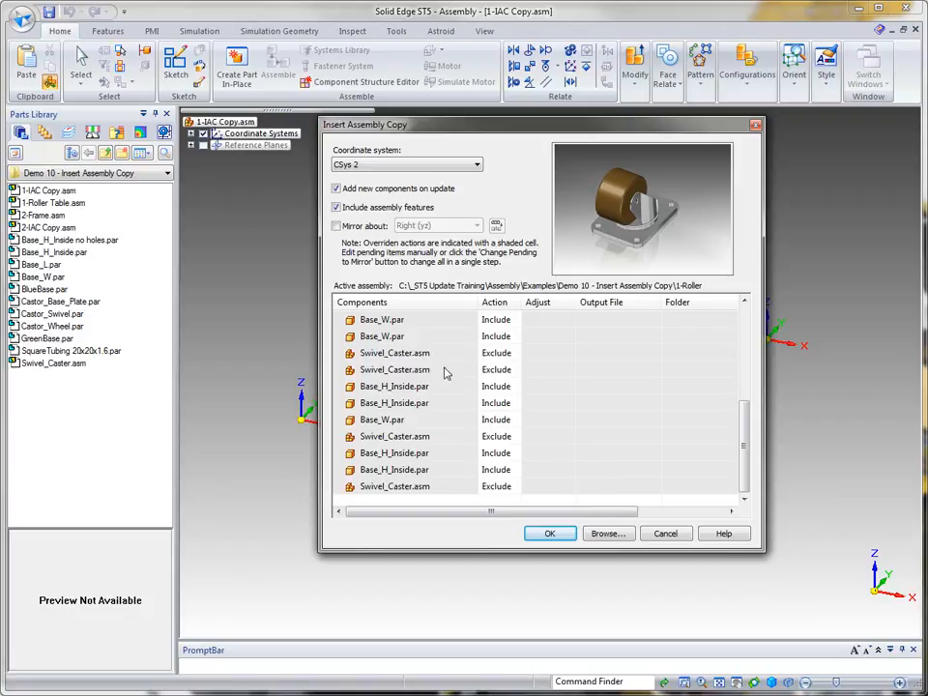
pyautogui.click(384, 320)
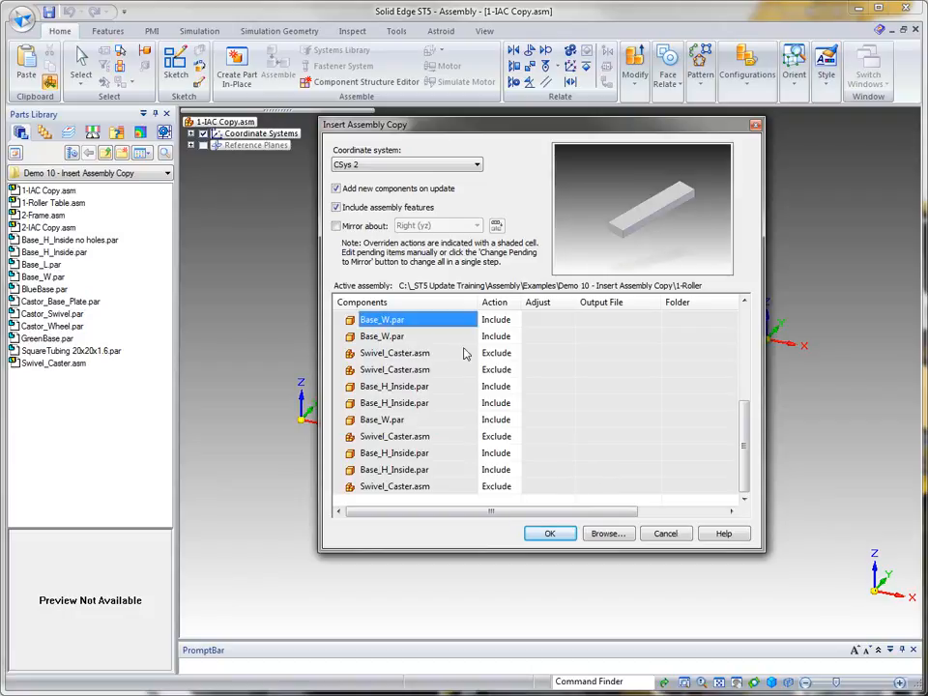
pyautogui.click(553, 536)
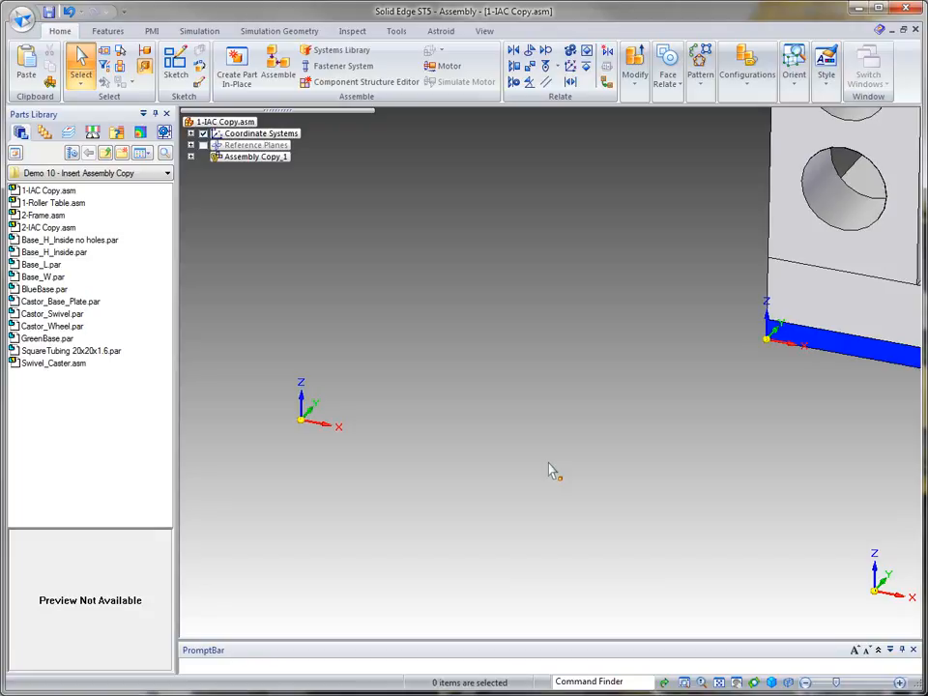
# Step: Edit the CSys 2 coordinate system definition, setting its origin X coordinate to 0.00 mm
pyautogui.scroll(-6, 549, 464)
pyautogui.scroll(-6, 794, 203)
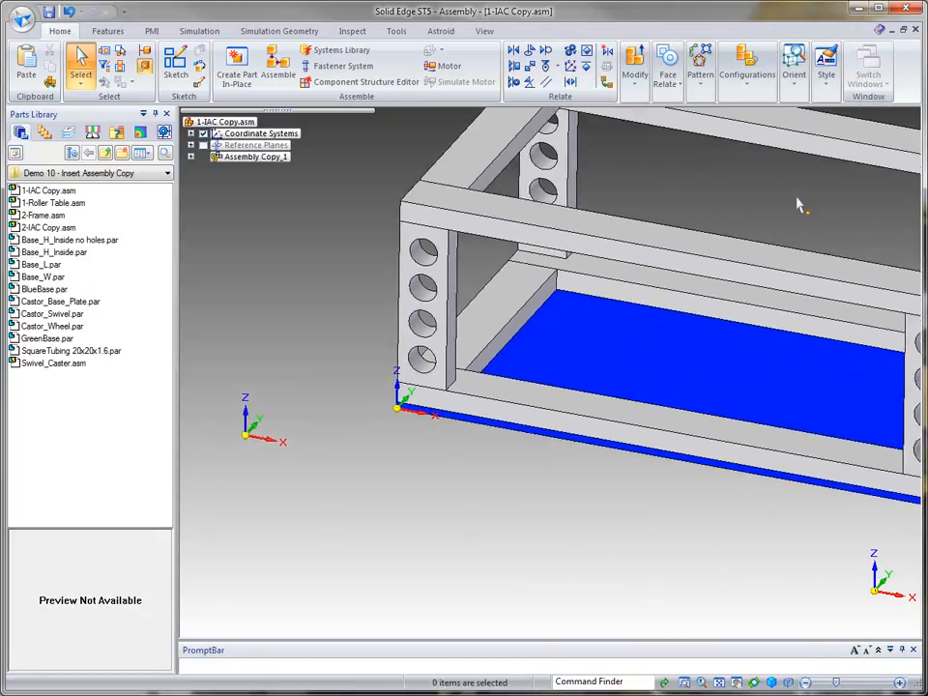
pyautogui.moveTo(826, 176)
pyautogui.mouseDown(button='middle')
pyautogui.moveTo(817, 201)
pyautogui.moveTo(819, 191)
pyautogui.mouseUp(button='middle')
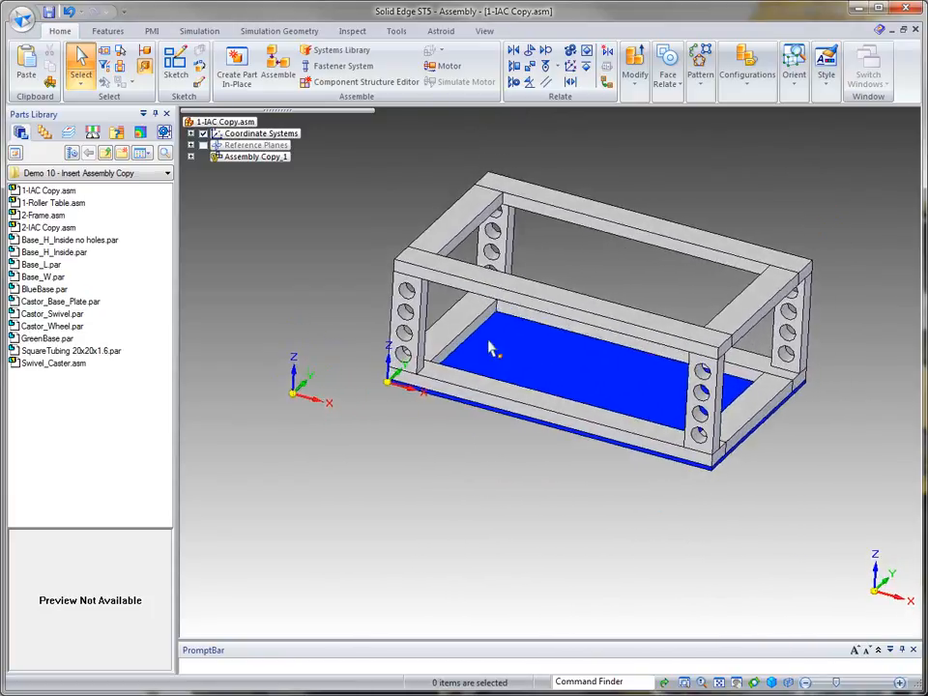
pyautogui.click(191, 133)
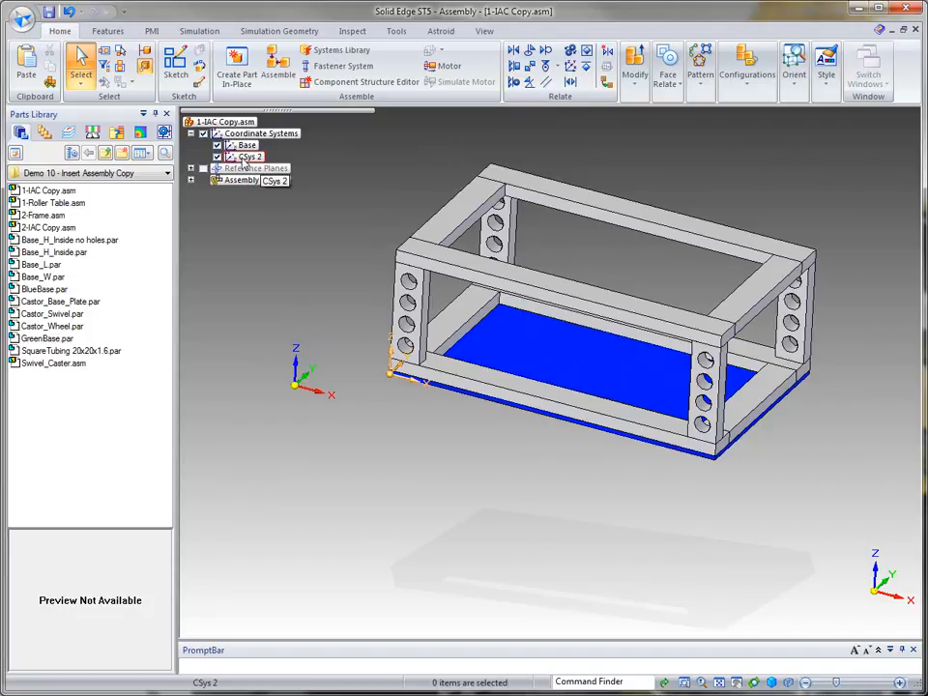
pyautogui.click(243, 158)
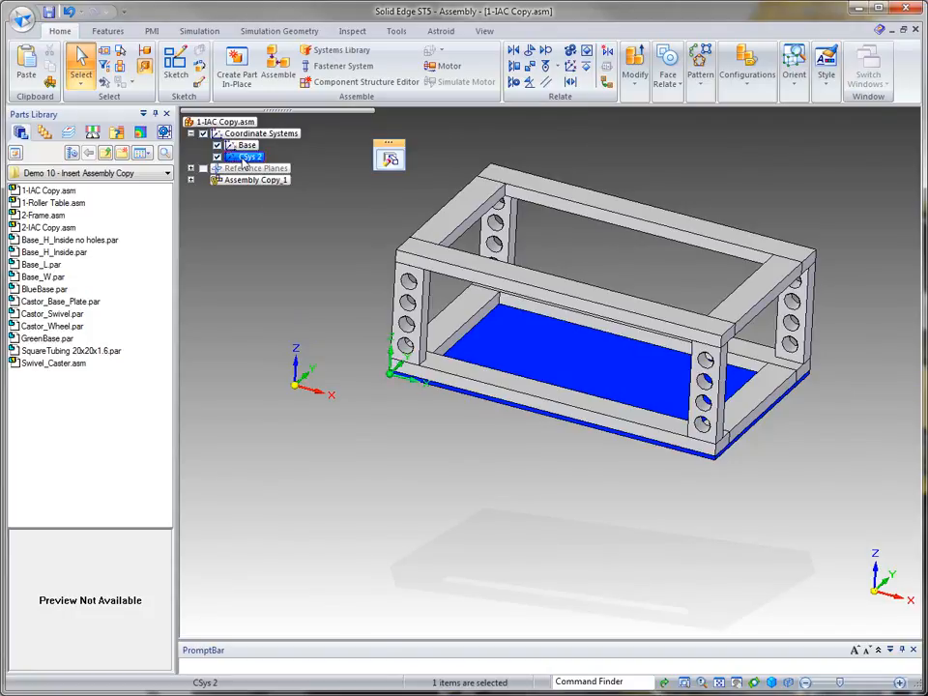
pyautogui.click(390, 159)
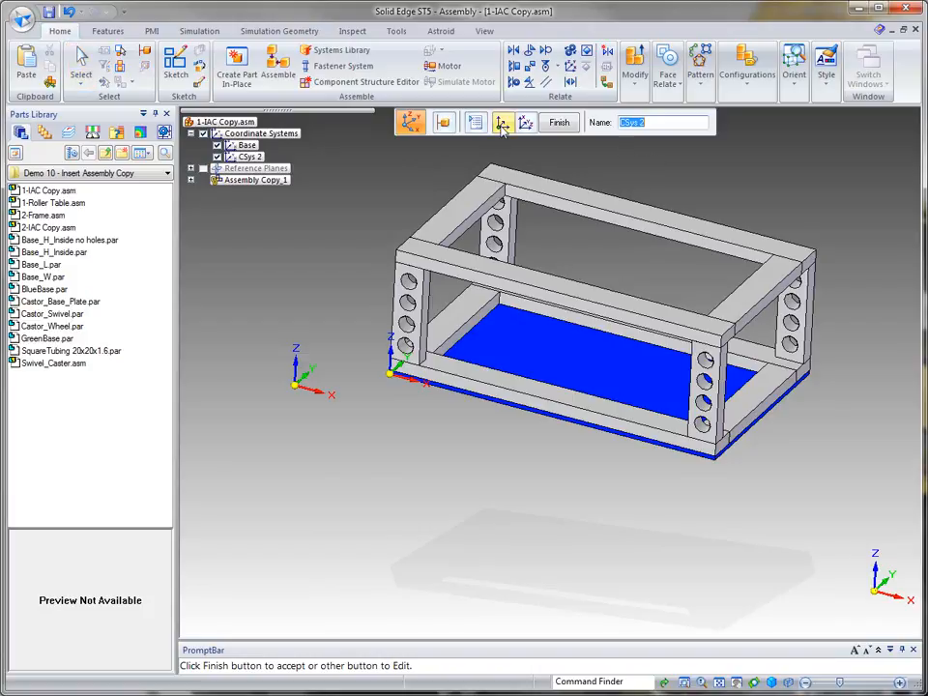
pyautogui.click(502, 126)
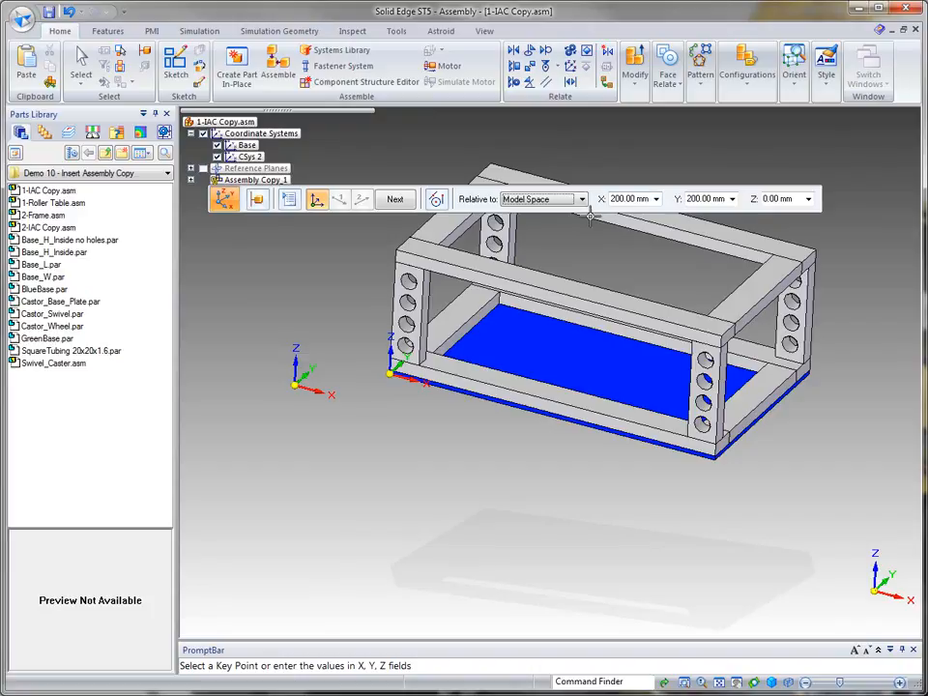
pyautogui.click(657, 200)
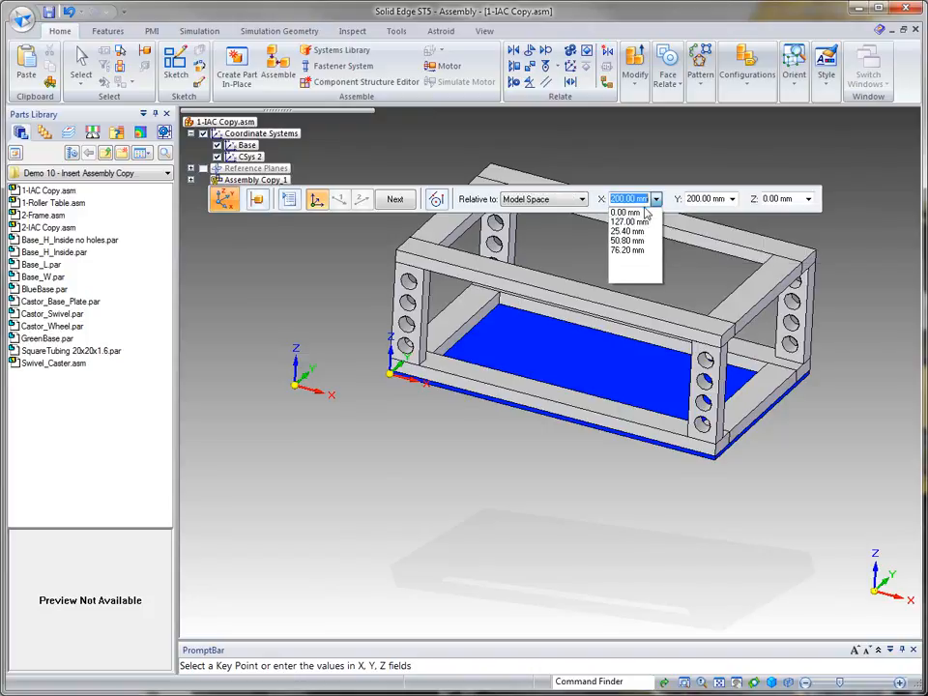
pyautogui.click(624, 212)
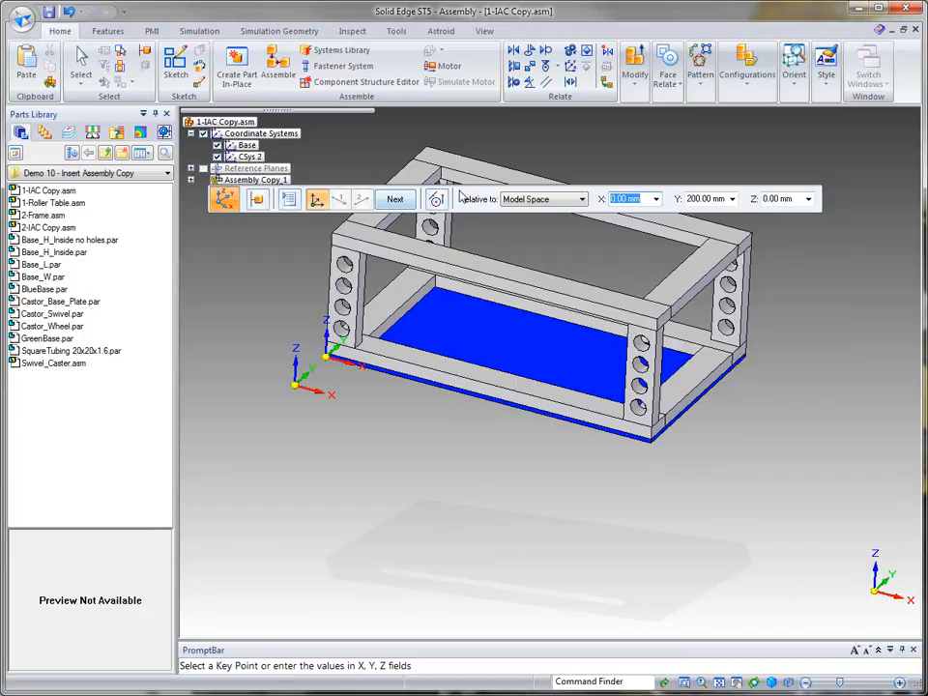
pyautogui.moveTo(466, 194); pyautogui.dragTo(638, 117)
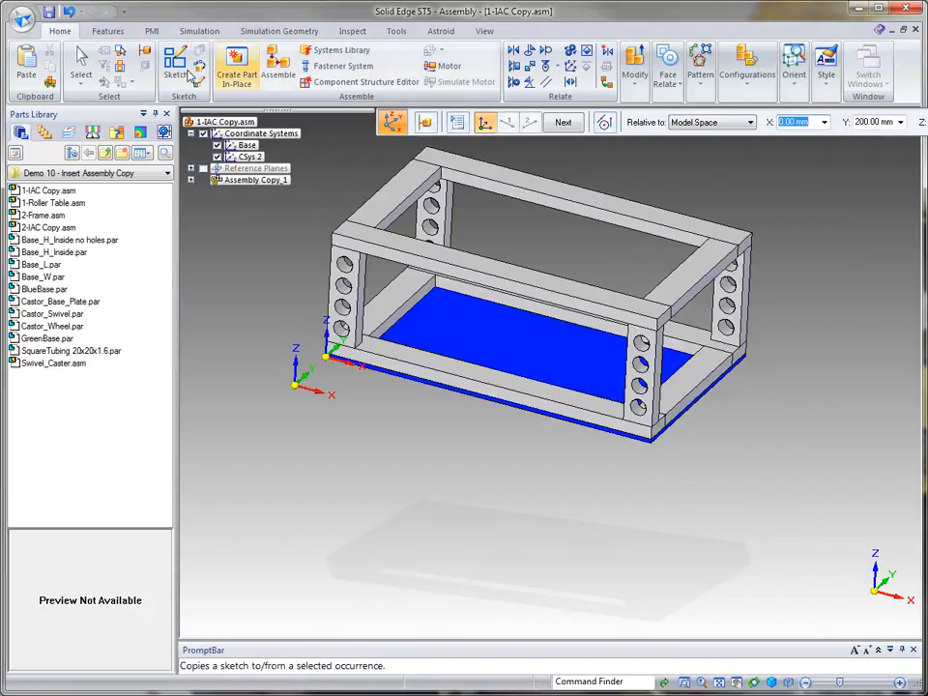
pyautogui.click(81, 62)
pyautogui.click(679, 153)
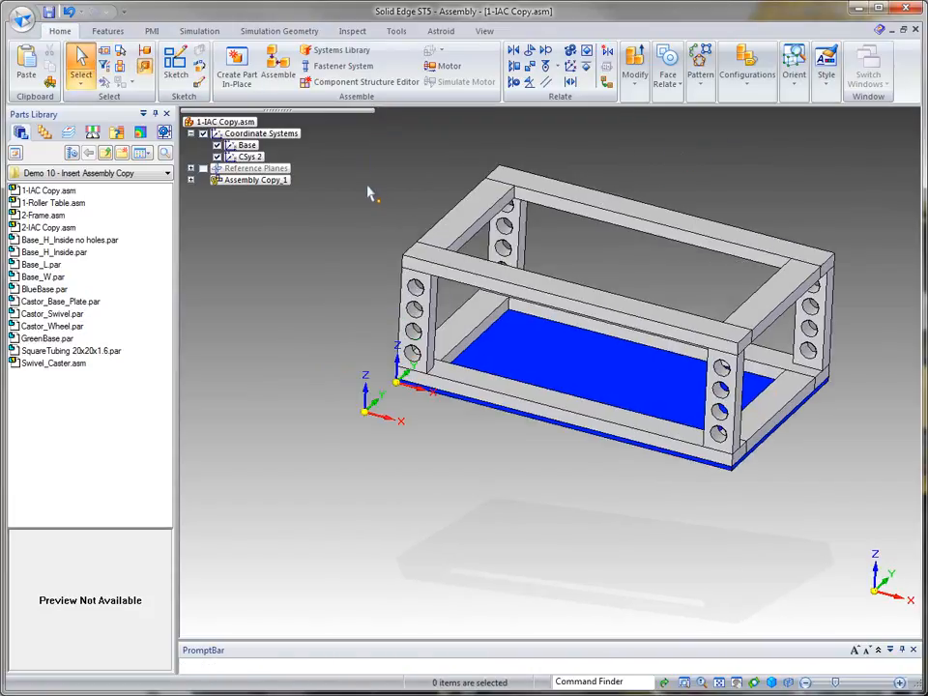
# Step: Expand Assembly Copy_1 and open its Insert Assembly Copy definition for review, then accept it
pyautogui.click(190, 181)
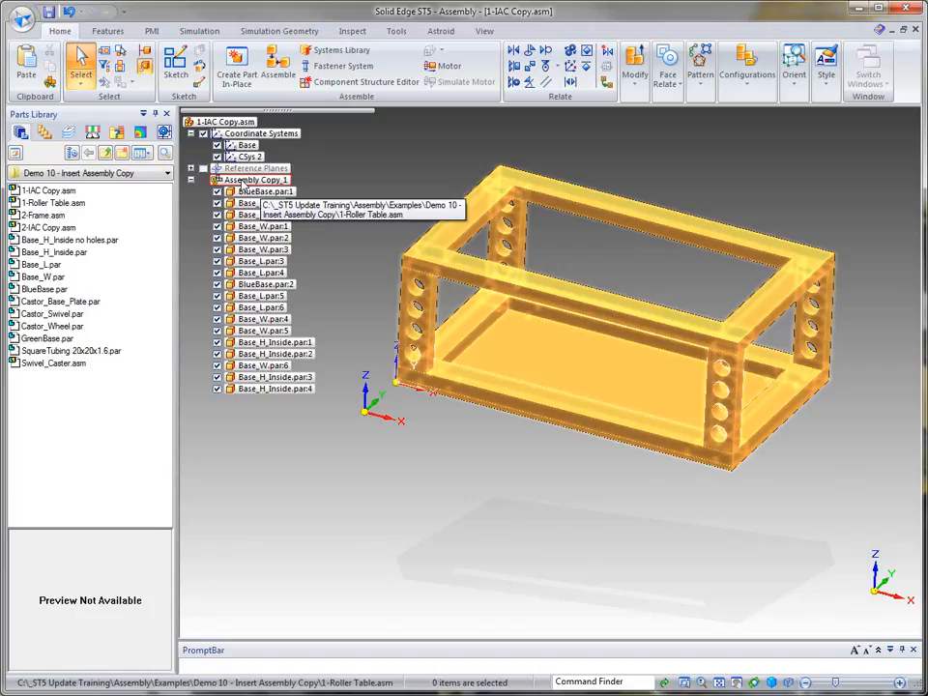
pyautogui.click(254, 180)
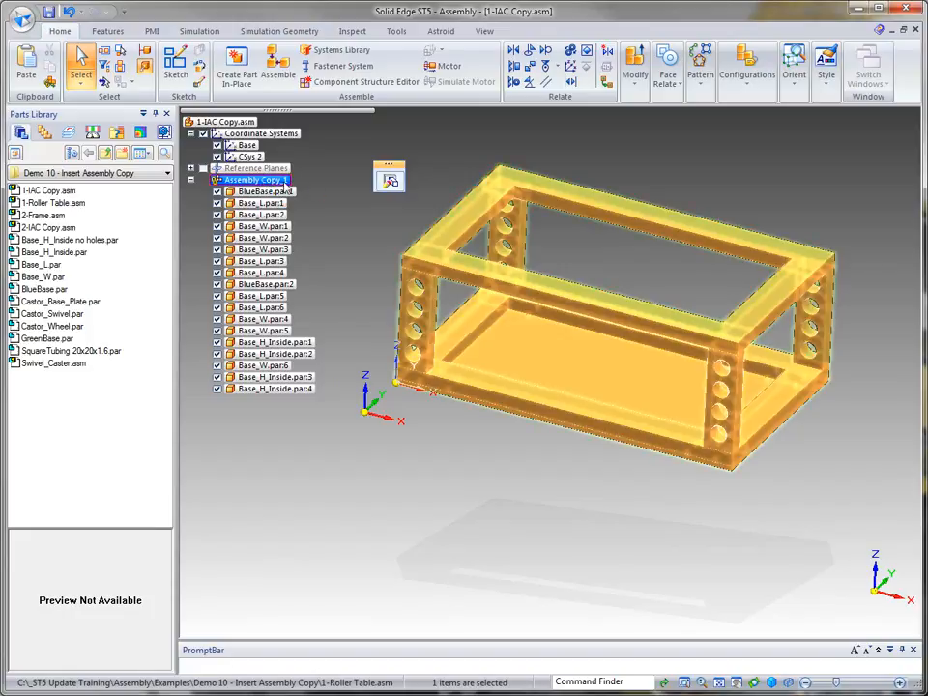
pyautogui.click(390, 181)
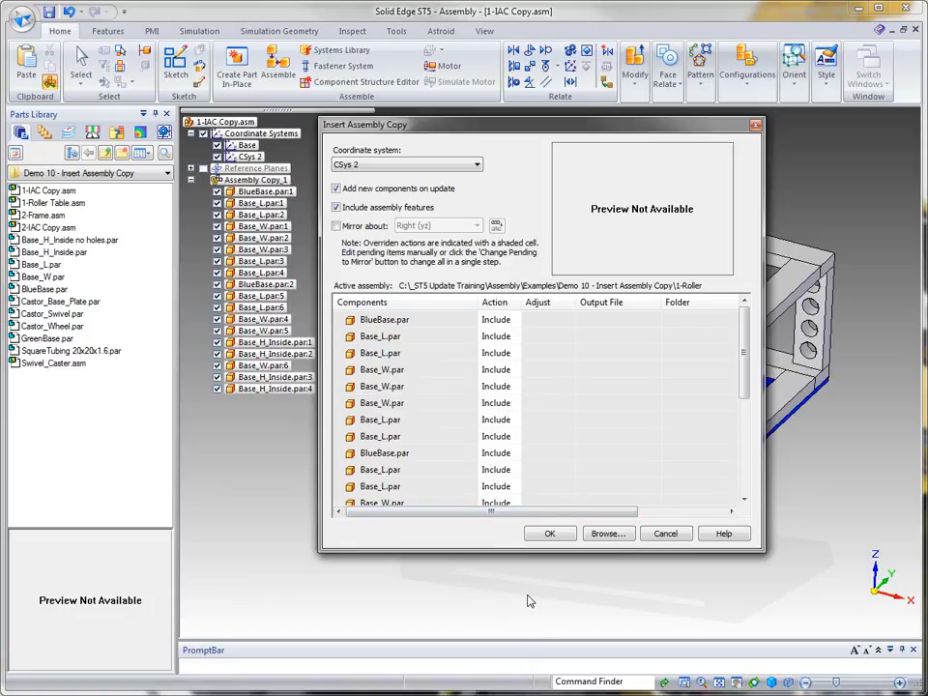
pyautogui.click(549, 534)
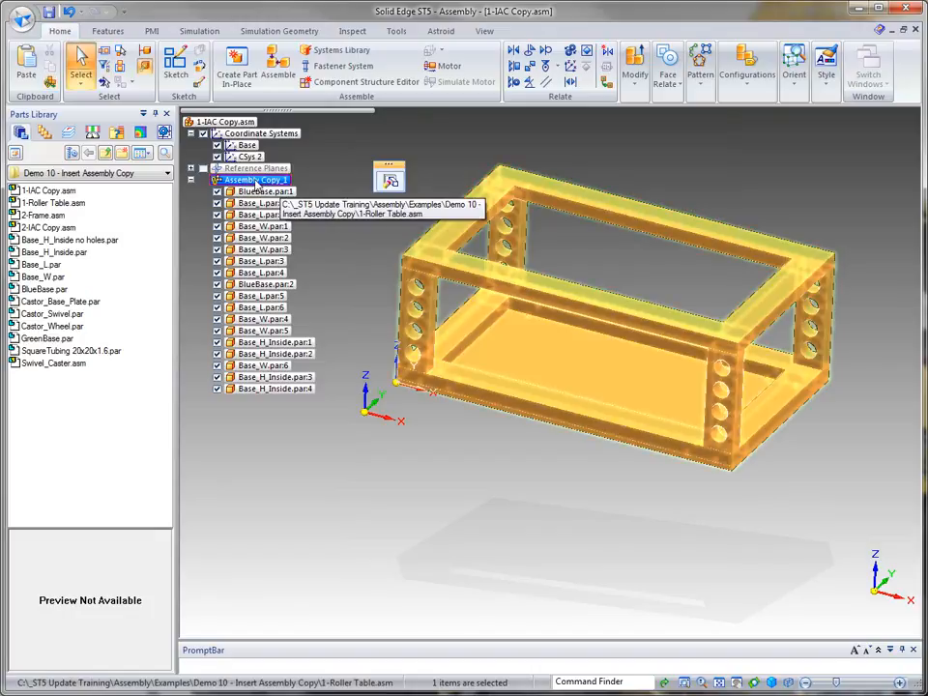
pyautogui.click(613, 144)
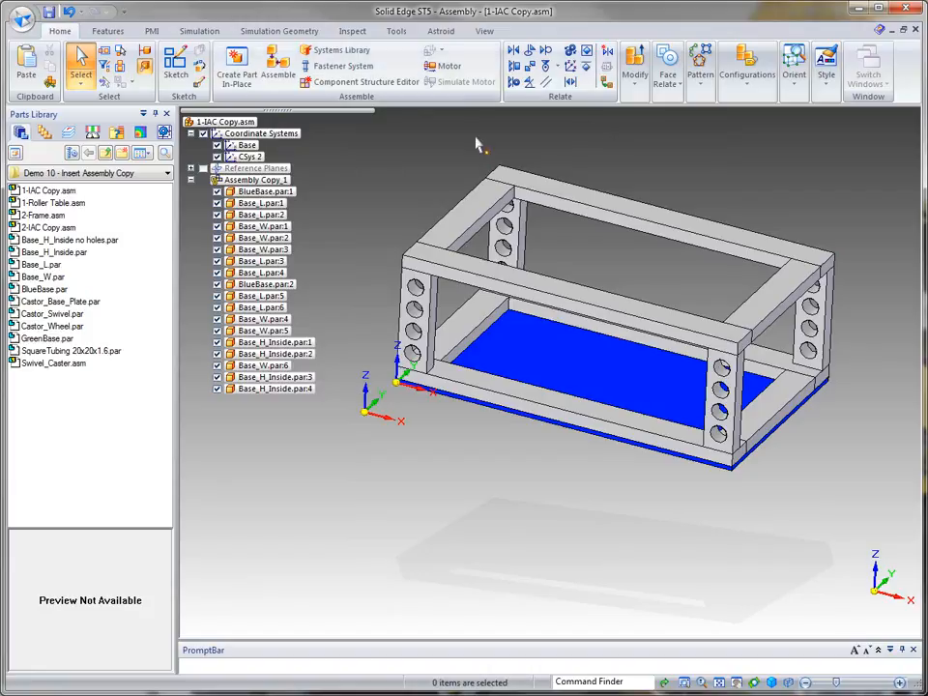
# Step: Open the original 1-Roller Table.asm assembly for comparison
pyautogui.click(21, 17)
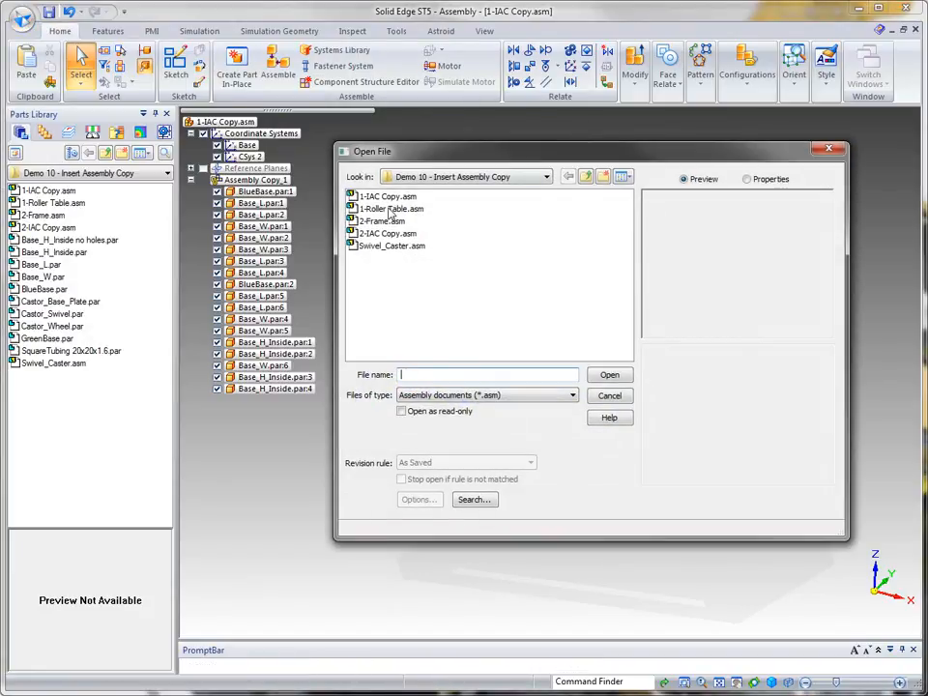
pyautogui.click(391, 209)
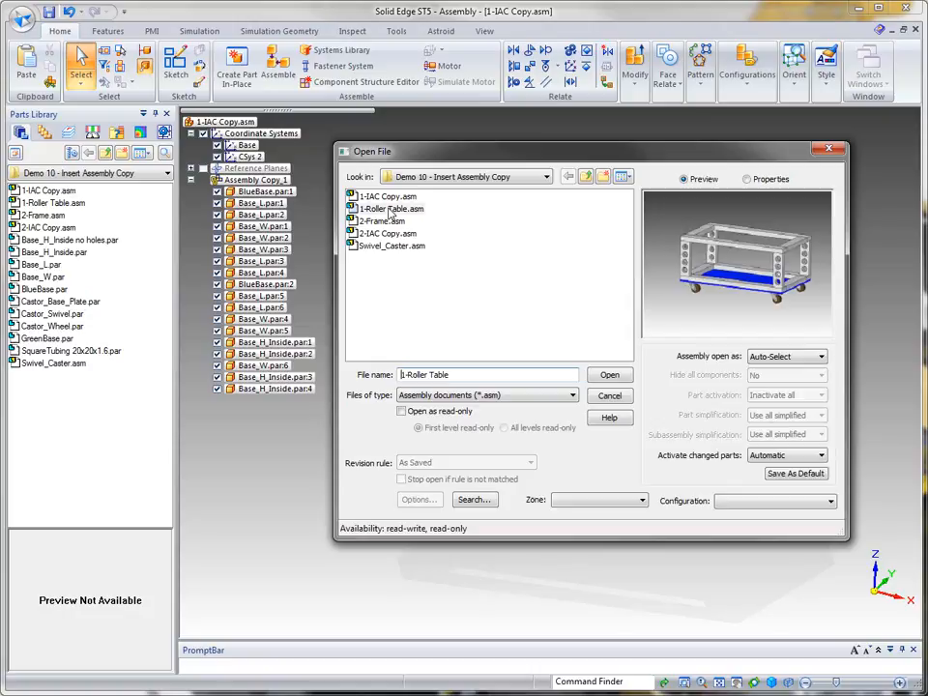
pyautogui.click(611, 376)
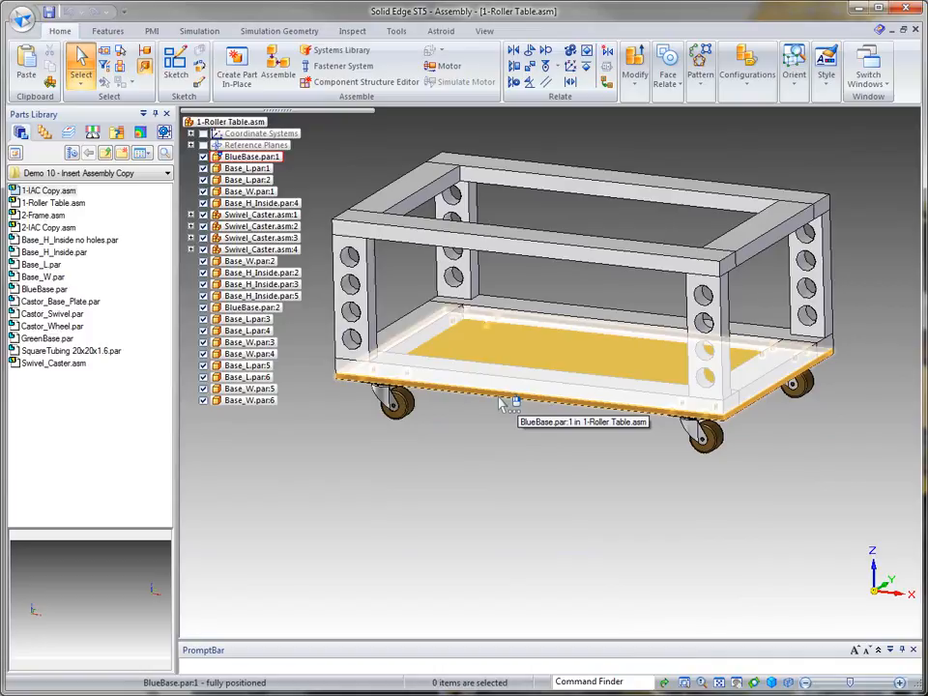
# Step: Copy the bottom BlueBase plate up onto the top of the frame, about 15.5 in higher
pyautogui.click(502, 405)
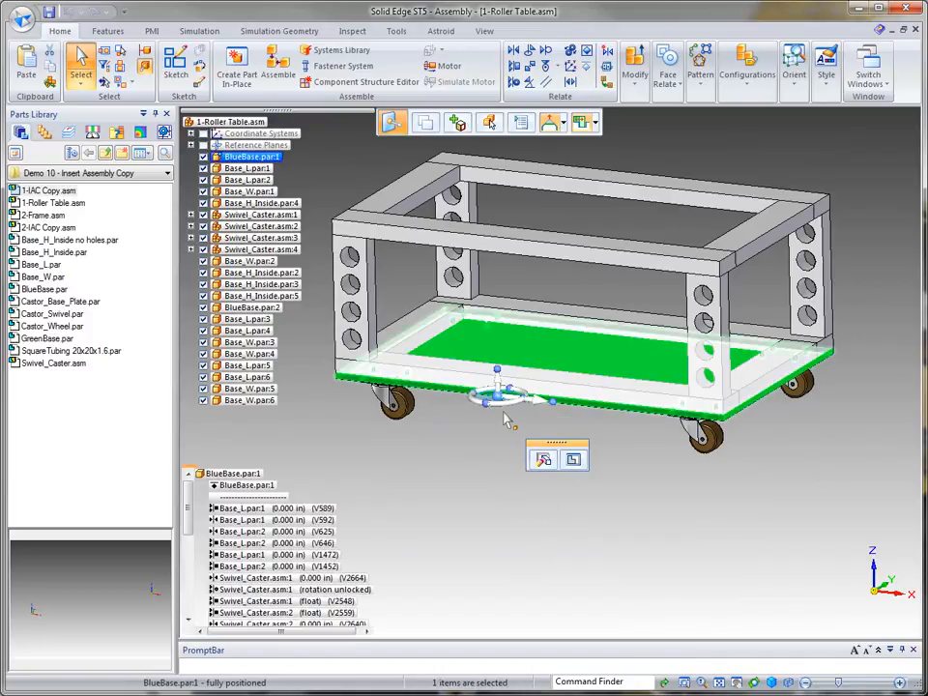
pyautogui.scroll(4, 521, 475)
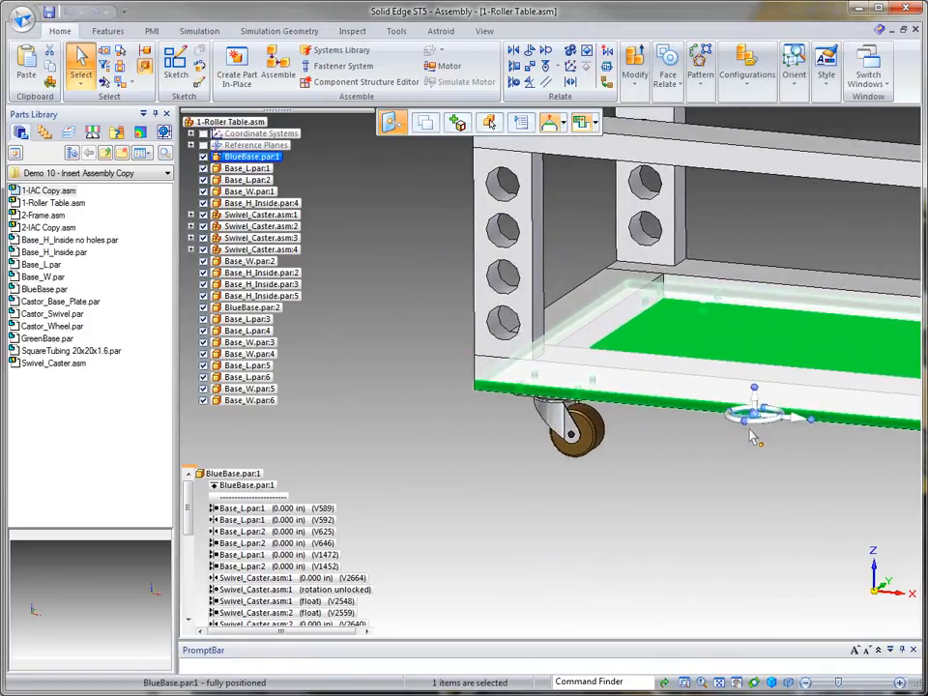
pyautogui.moveTo(758, 418); pyautogui.dragTo(492, 379)
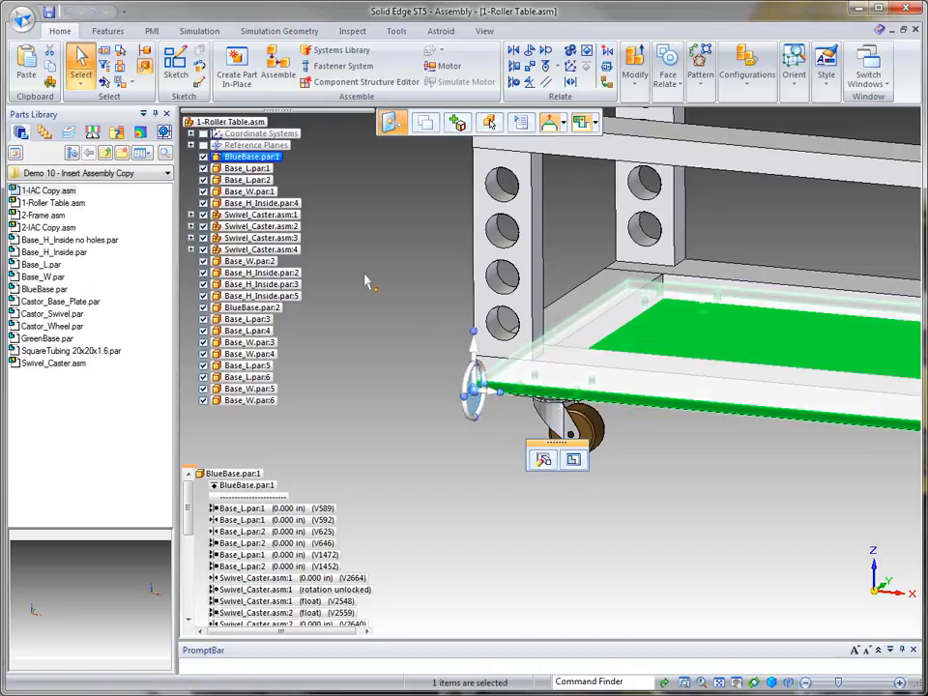
pyautogui.keyDown('shift'); pyautogui.moveTo(354, 312); pyautogui.dragTo(349, 399, button='middle'); pyautogui.keyUp('shift')
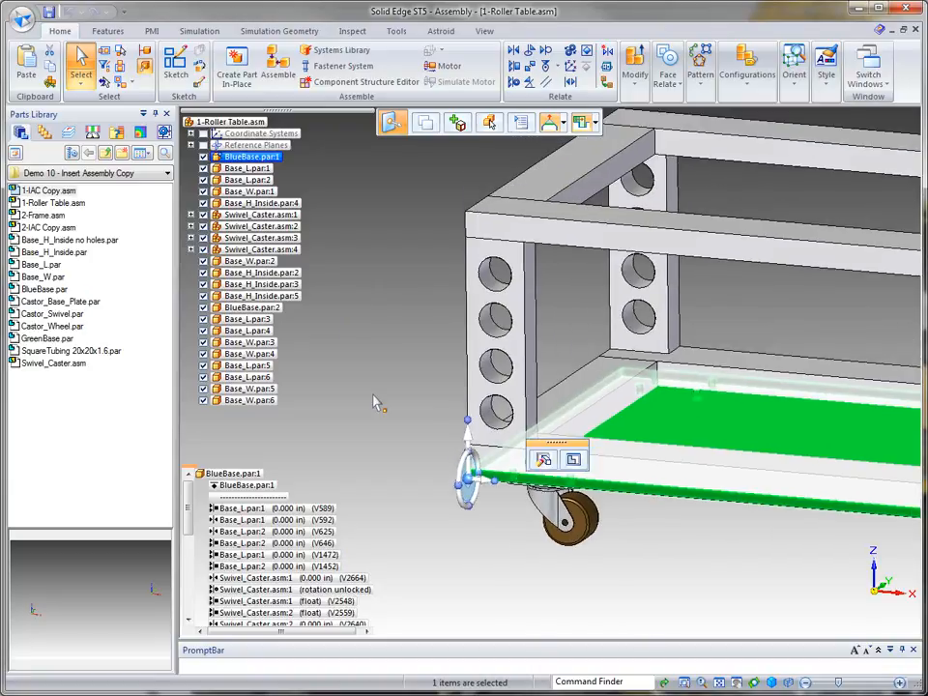
pyautogui.click(468, 436)
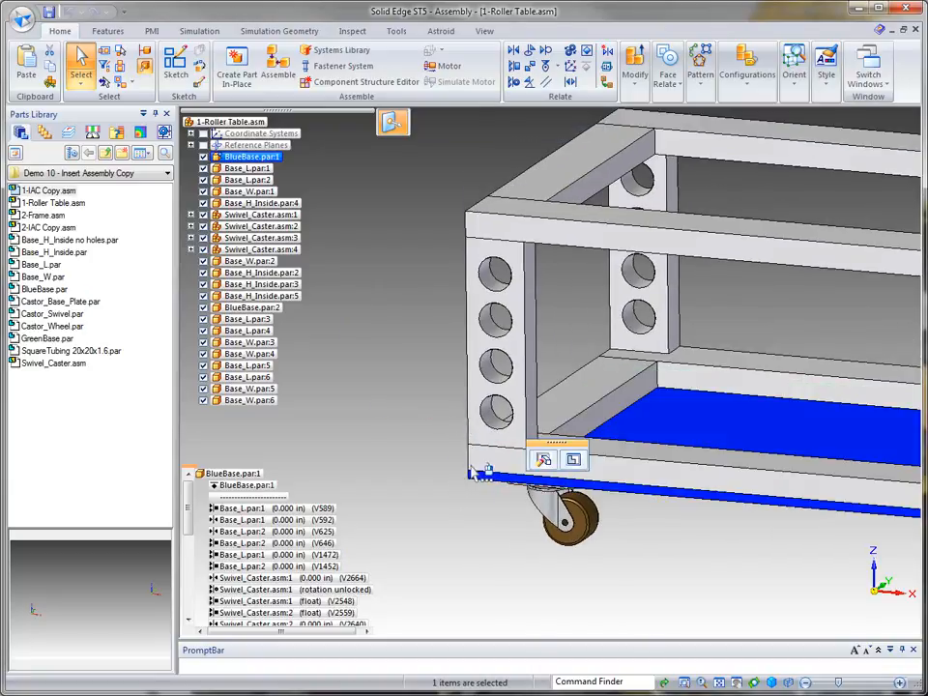
pyautogui.click(468, 209)
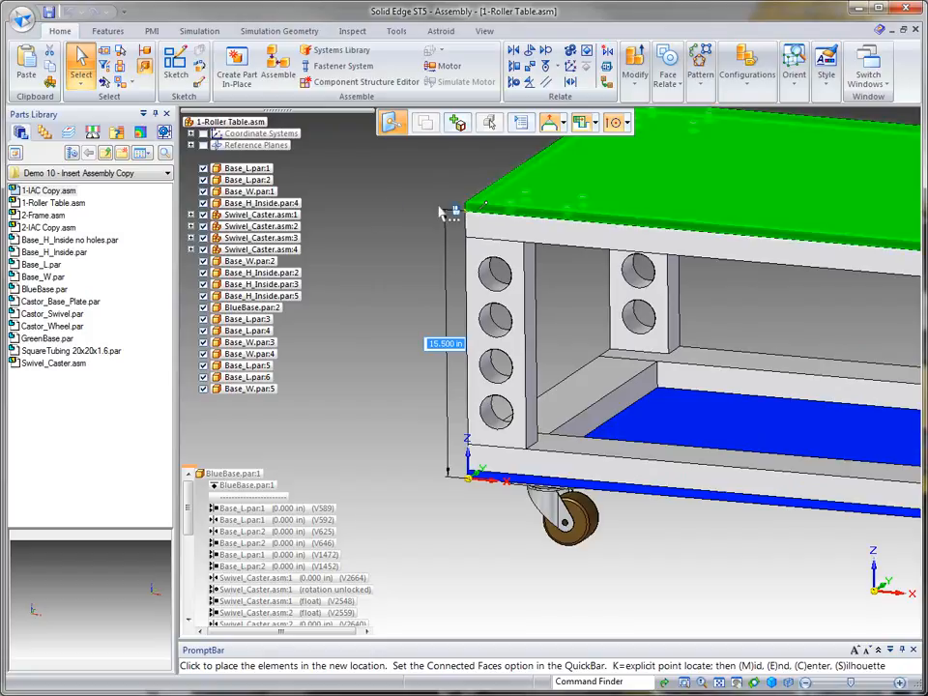
pyautogui.click(383, 220)
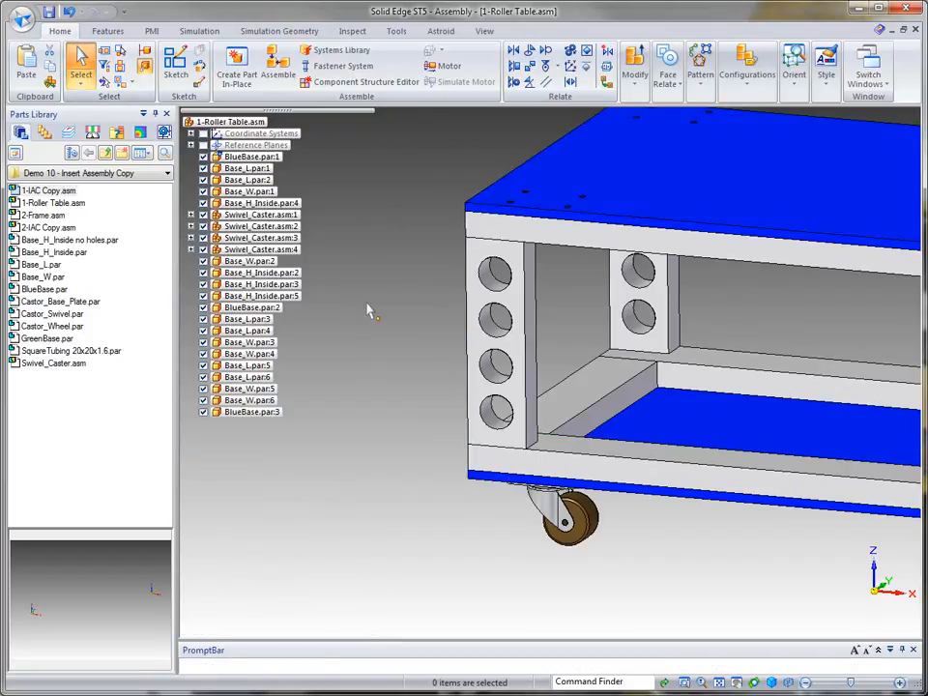
# Step: Switch to 1-IAC Copy.asm to review the updated assembly copy, then return to 1-Roller Table.asm
pyautogui.middleClick(331, 169)
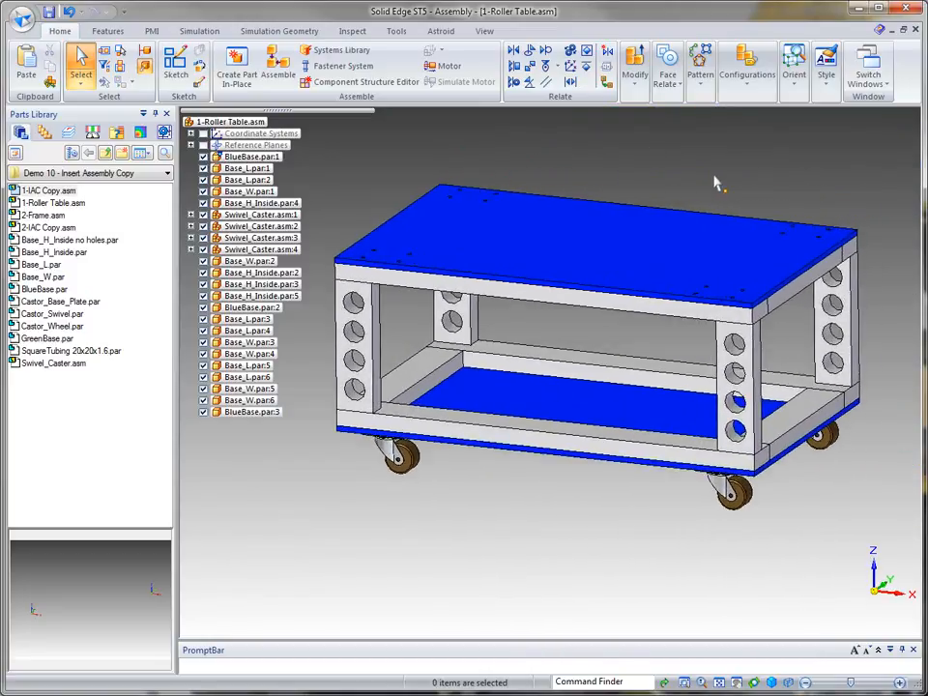
pyautogui.click(864, 73)
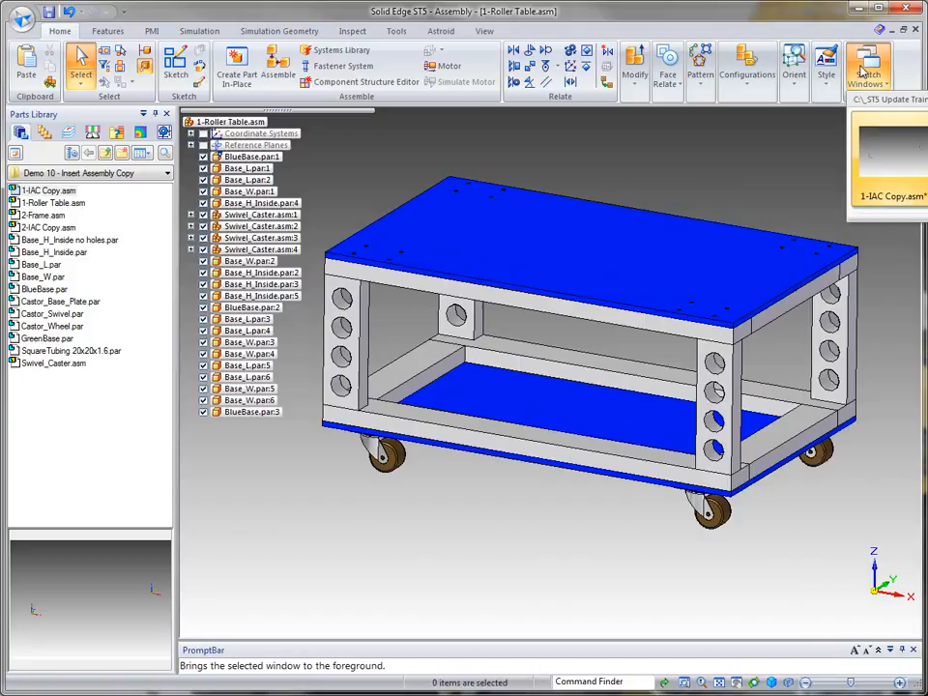
pyautogui.click(909, 167)
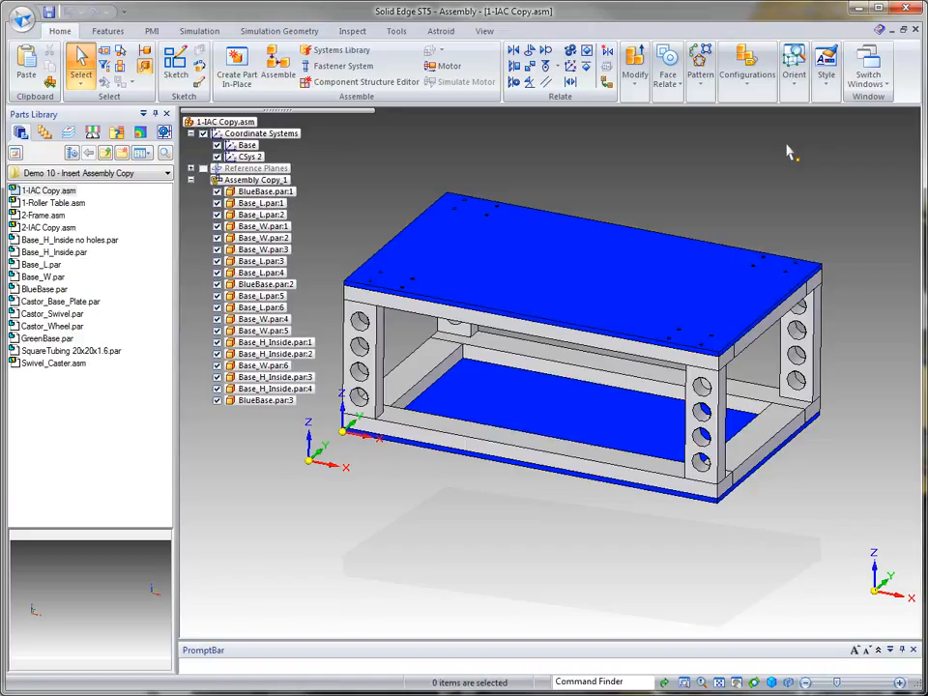
pyautogui.click(869, 72)
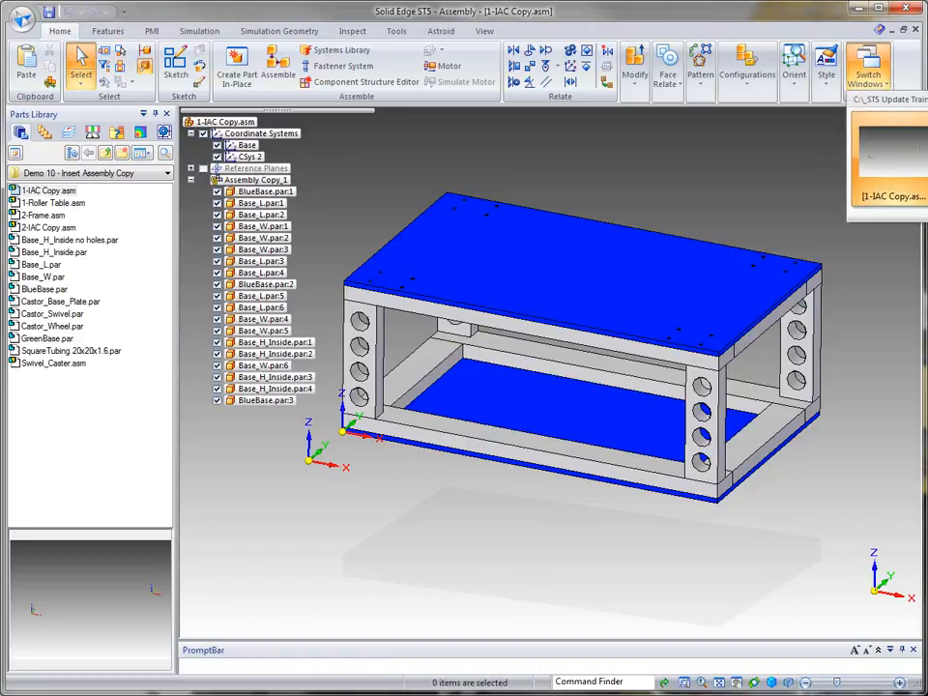
pyautogui.click(887, 134)
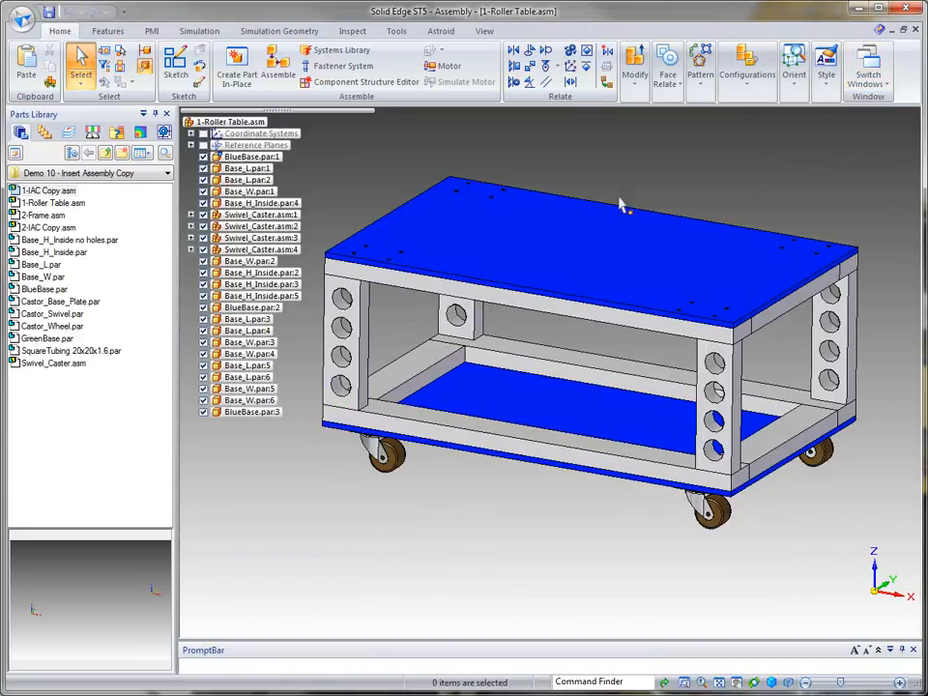
# Step: Replace the new top BlueBase plate with GreenBase.par
pyautogui.click(624, 201)
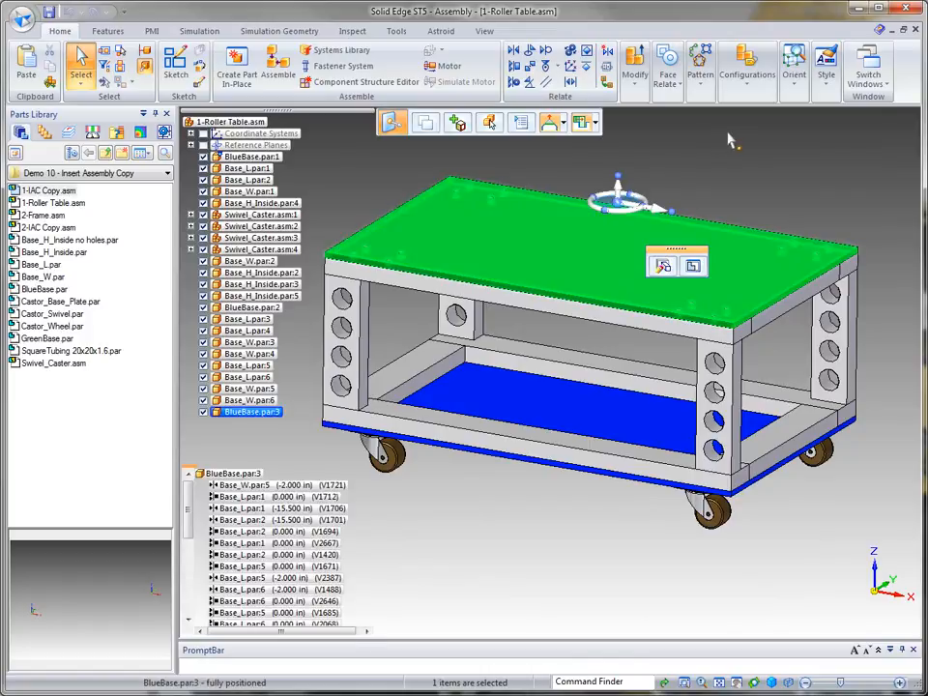
pyautogui.click(635, 75)
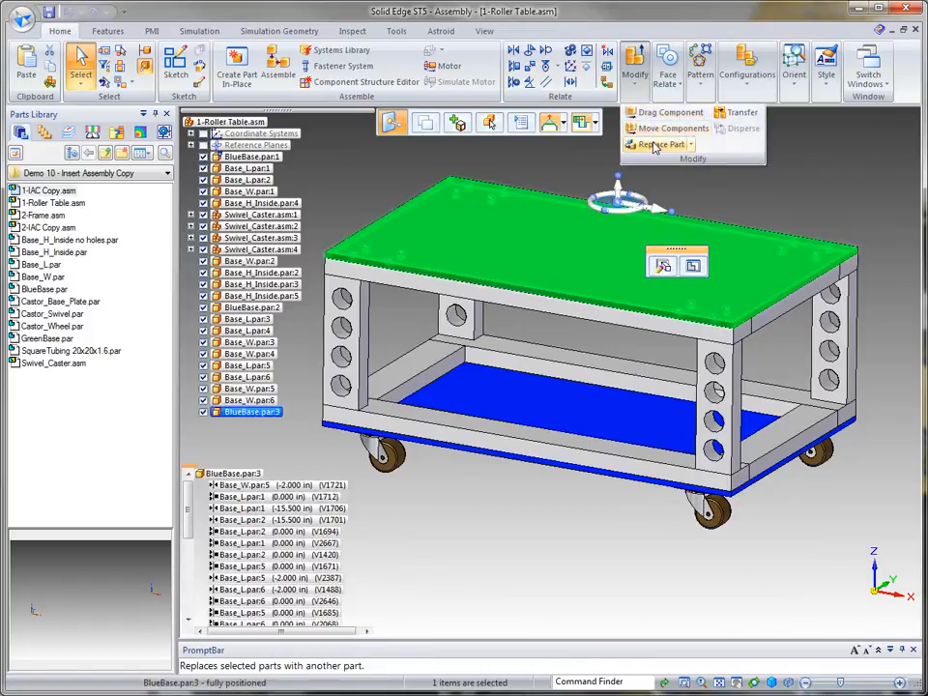
pyautogui.click(657, 144)
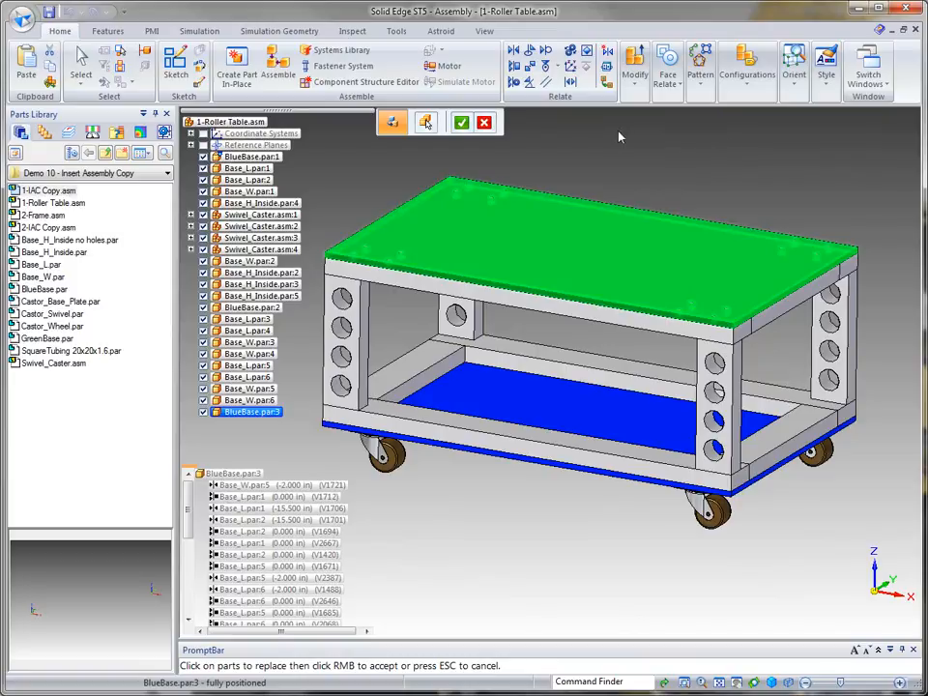
pyautogui.click(461, 121)
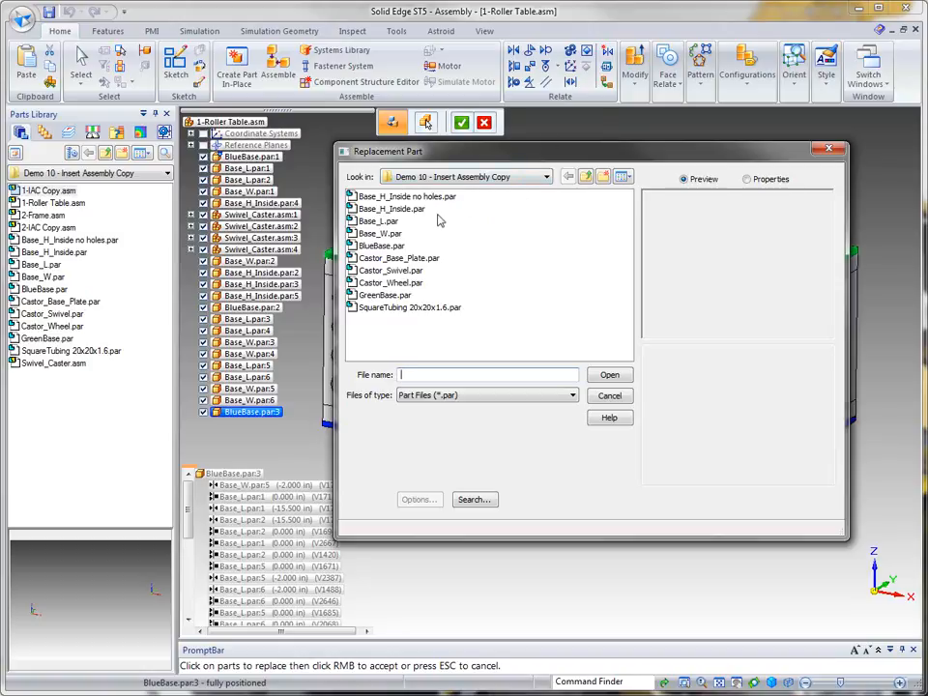
pyautogui.click(383, 295)
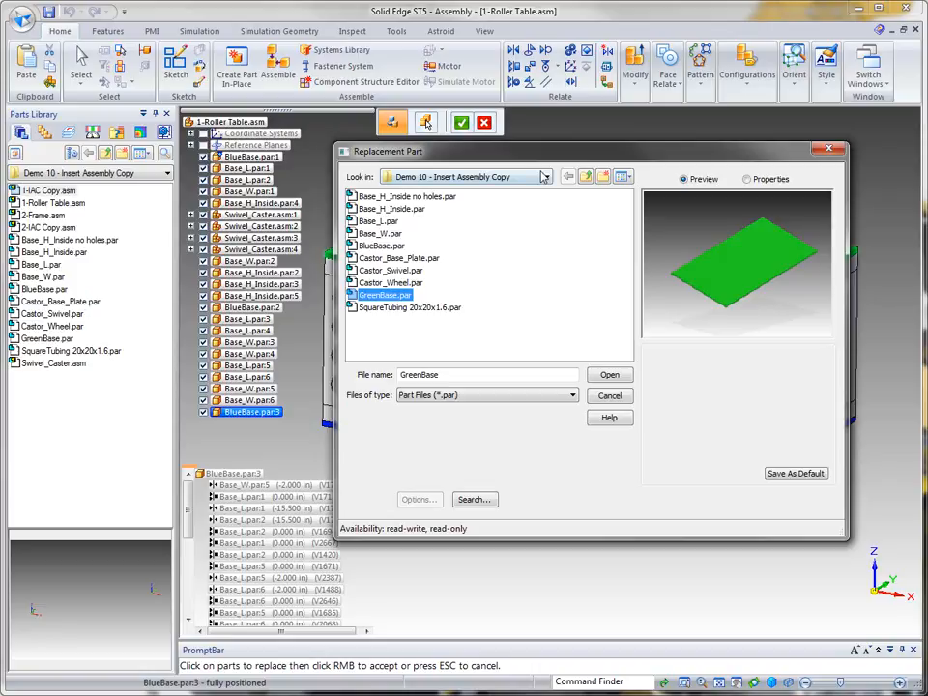
pyautogui.click(611, 376)
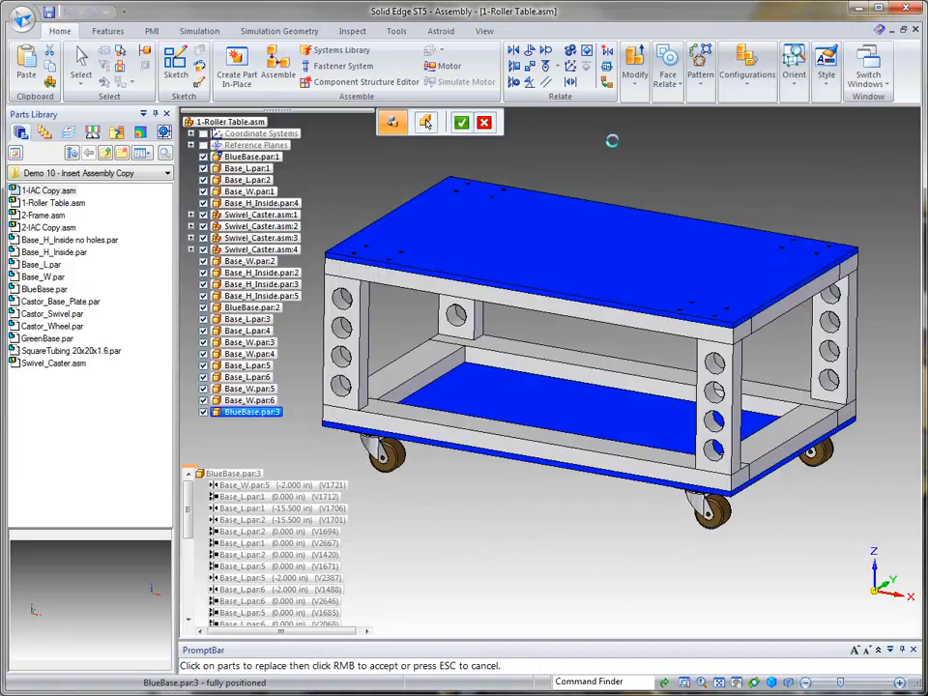
pyautogui.click(715, 143)
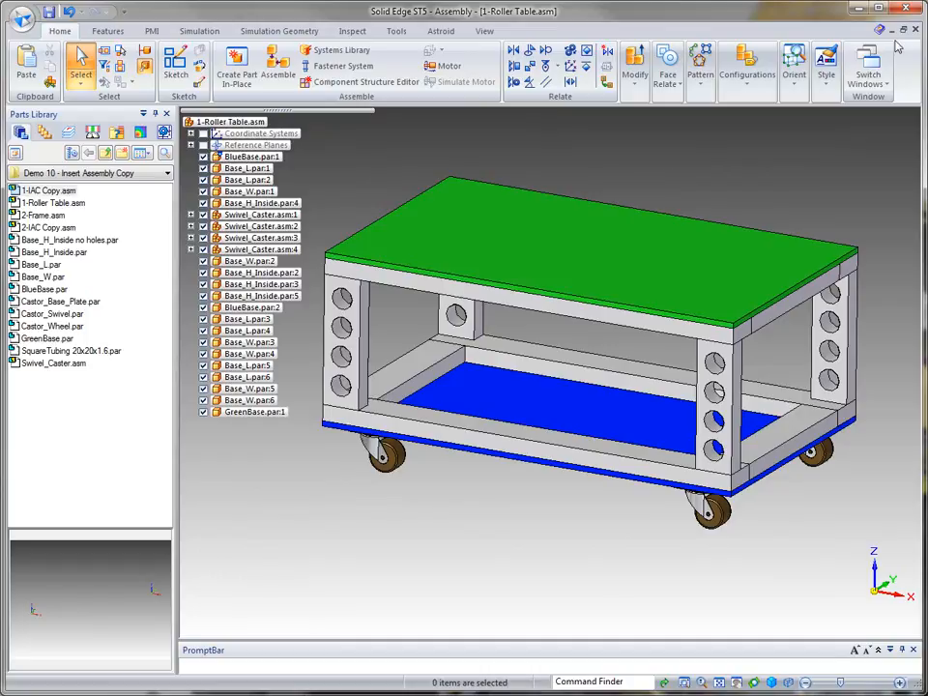
# Step: In 1-IAC Copy.asm, hide the coordinate systems and inspect the updated assembly copy
pyautogui.click(872, 76)
pyautogui.click(886, 165)
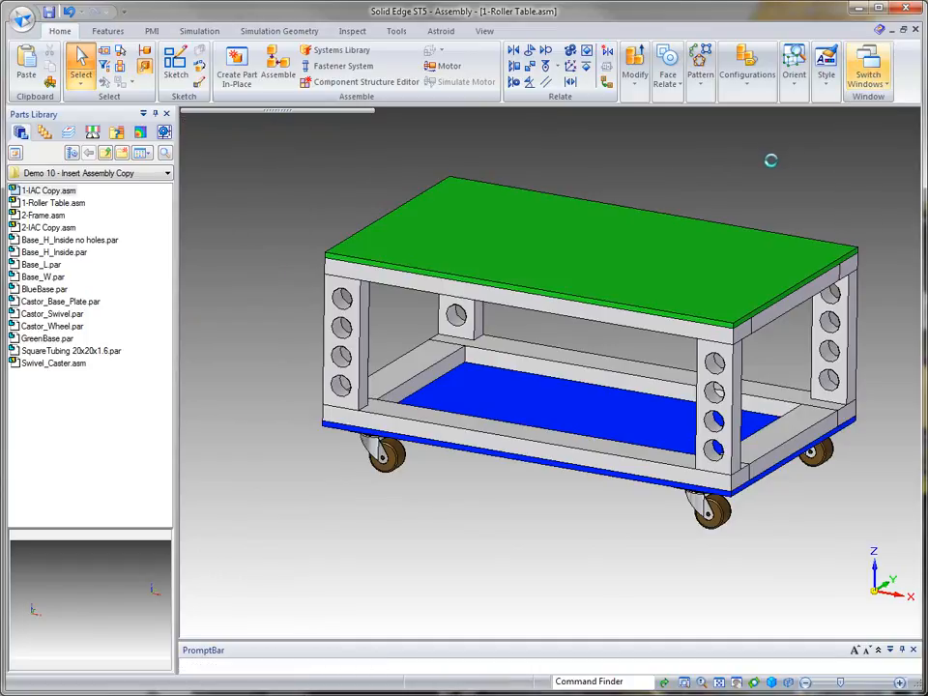
pyautogui.moveTo(788, 168); pyautogui.dragTo(725, 205, button='middle')
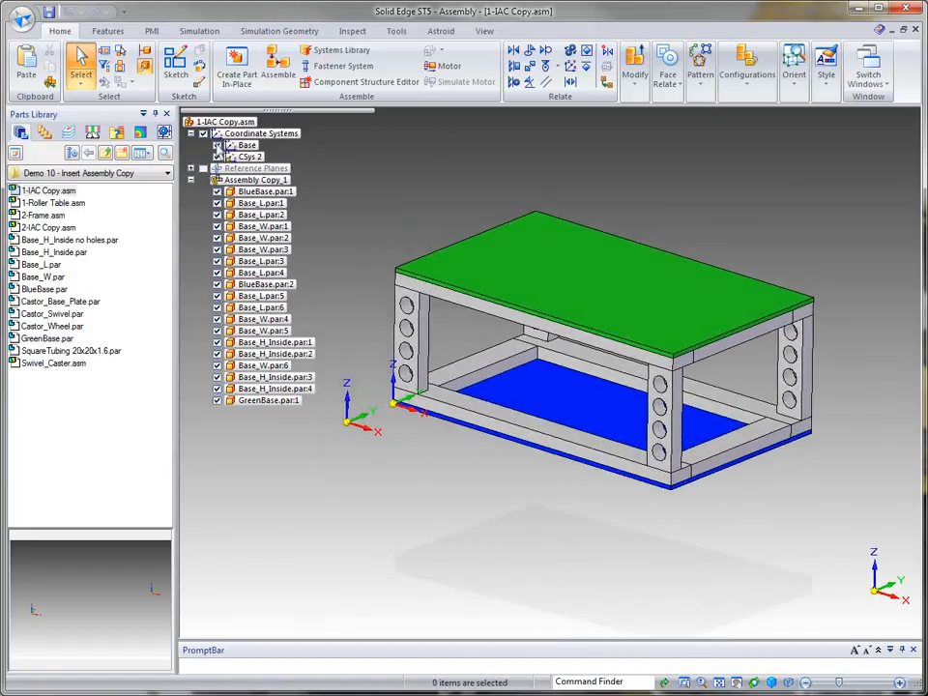
pyautogui.click(204, 135)
pyautogui.moveTo(728, 142); pyautogui.dragTo(770, 155, button='middle')
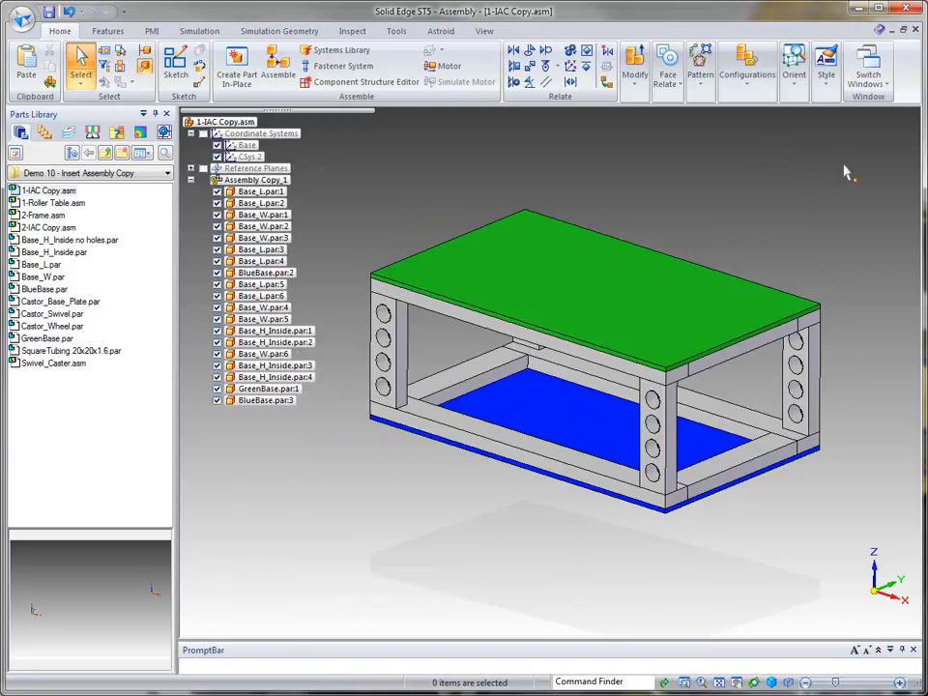
# Step: Back in 1-Roller Table.asm, sketch an assembly Cut rectangle about 5.6 in by 13.3 in on the GreenBase top face
pyautogui.click(868, 75)
pyautogui.click(925, 169)
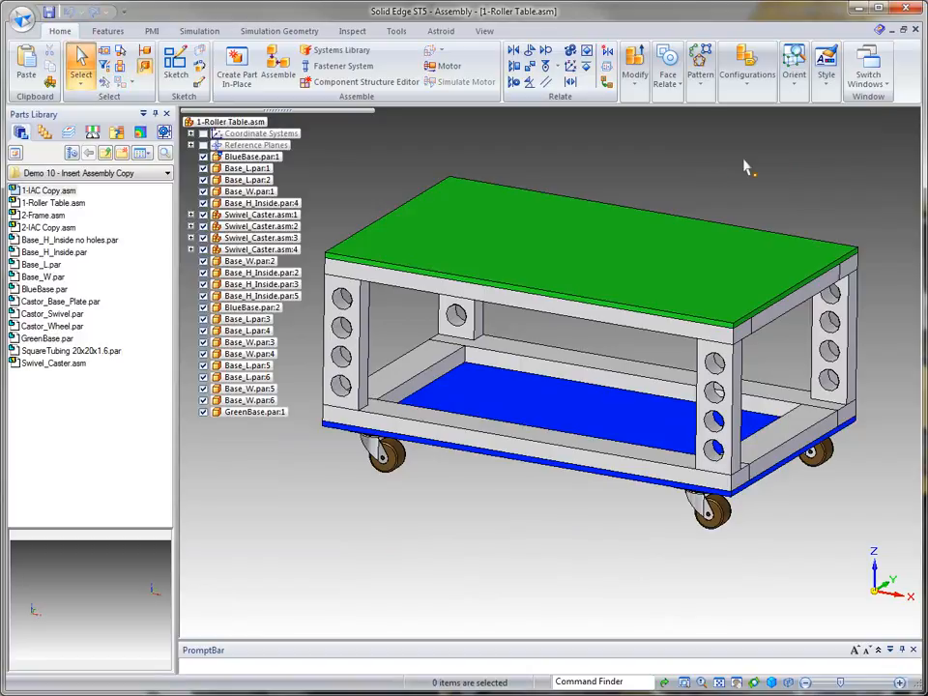
pyautogui.click(108, 31)
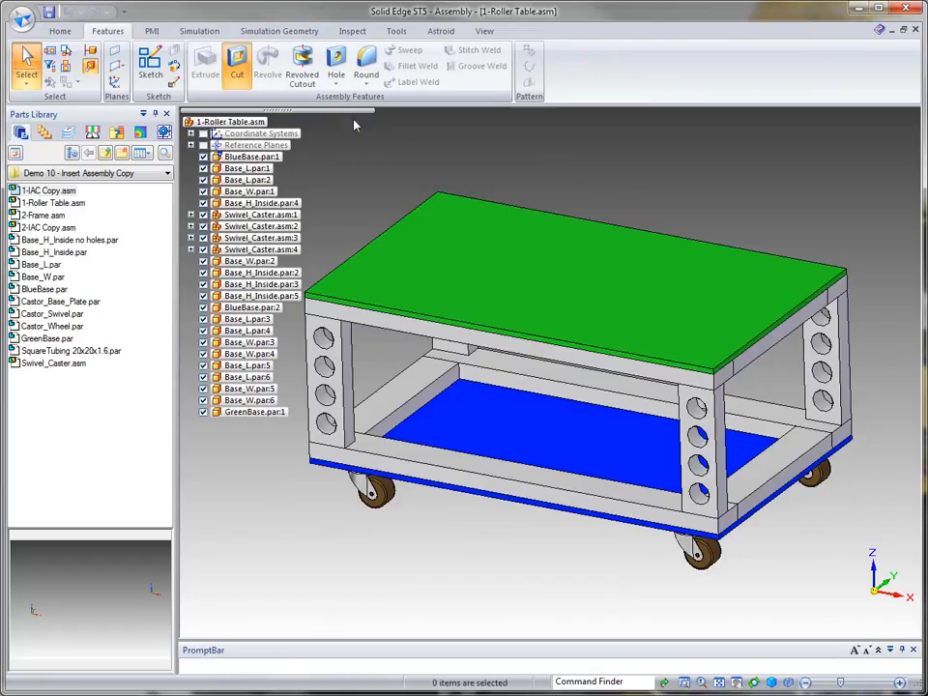
pyautogui.click(237, 64)
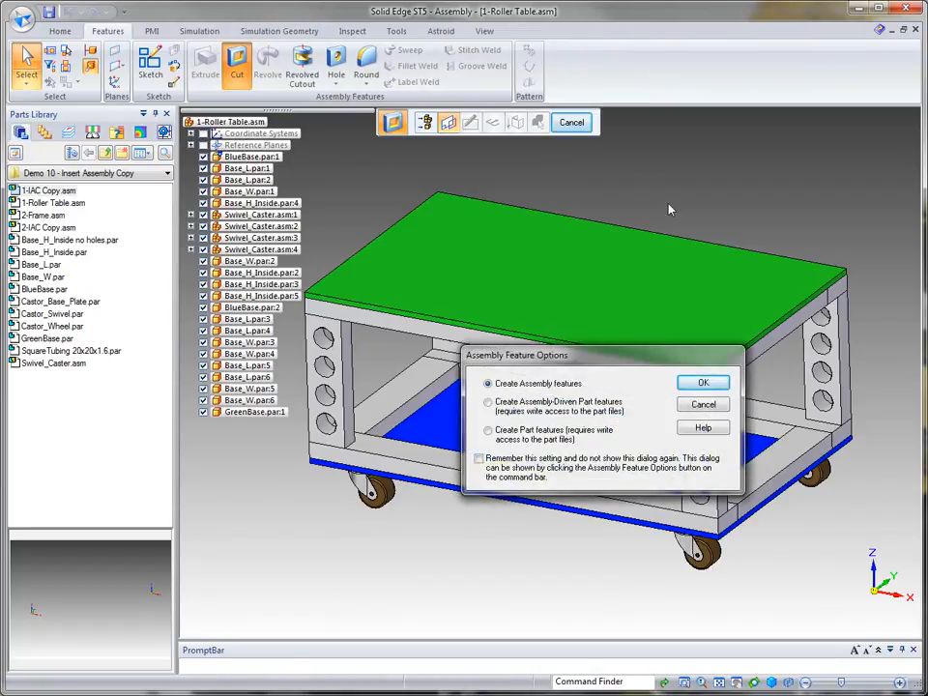
pyautogui.click(706, 383)
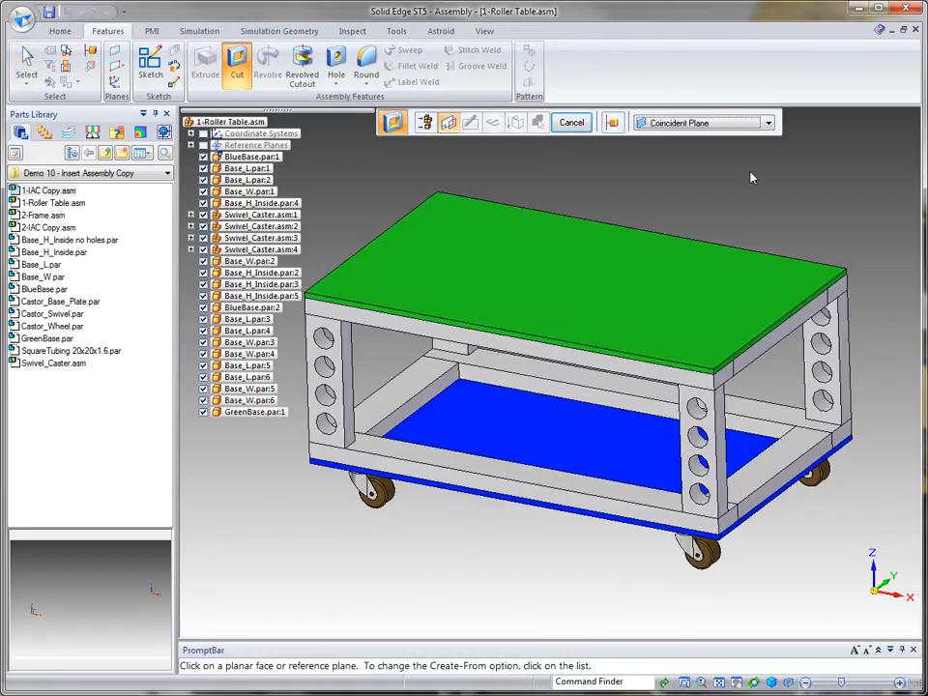
pyautogui.click(728, 192)
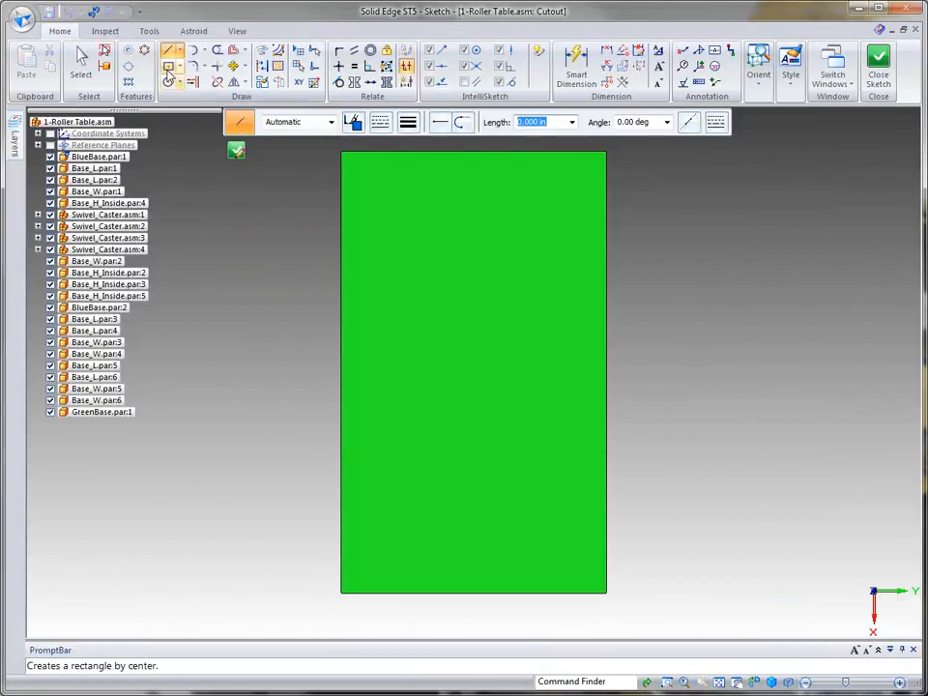
pyautogui.click(168, 68)
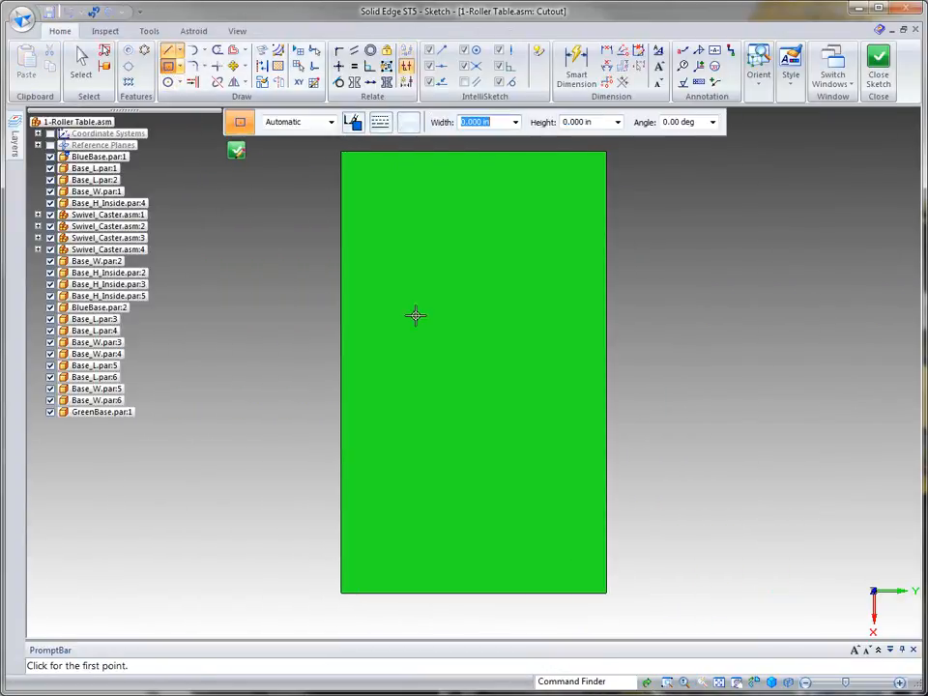
pyautogui.click(468, 378)
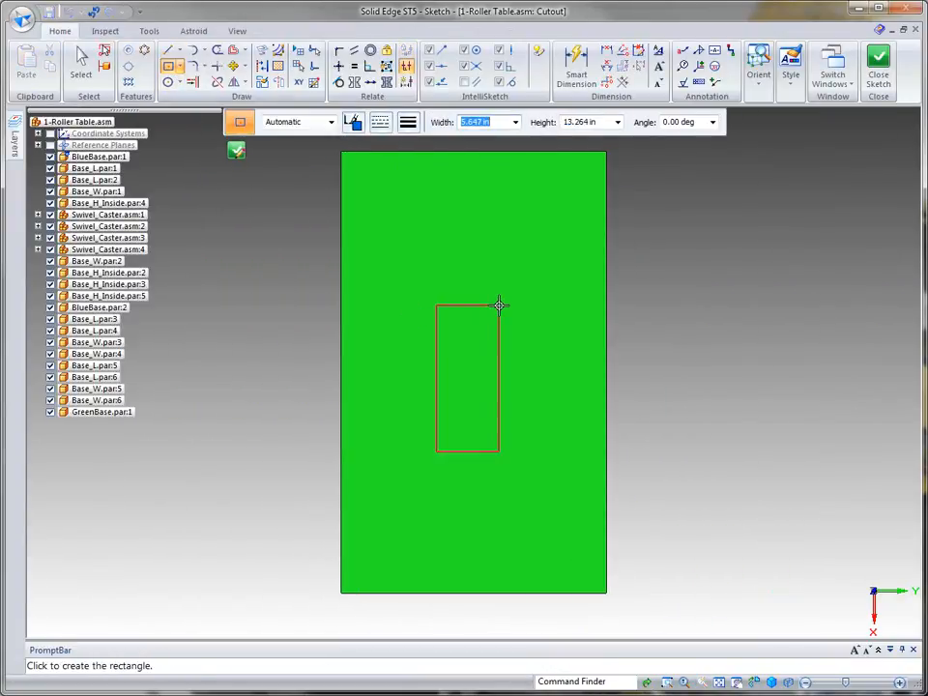
pyautogui.click(499, 304)
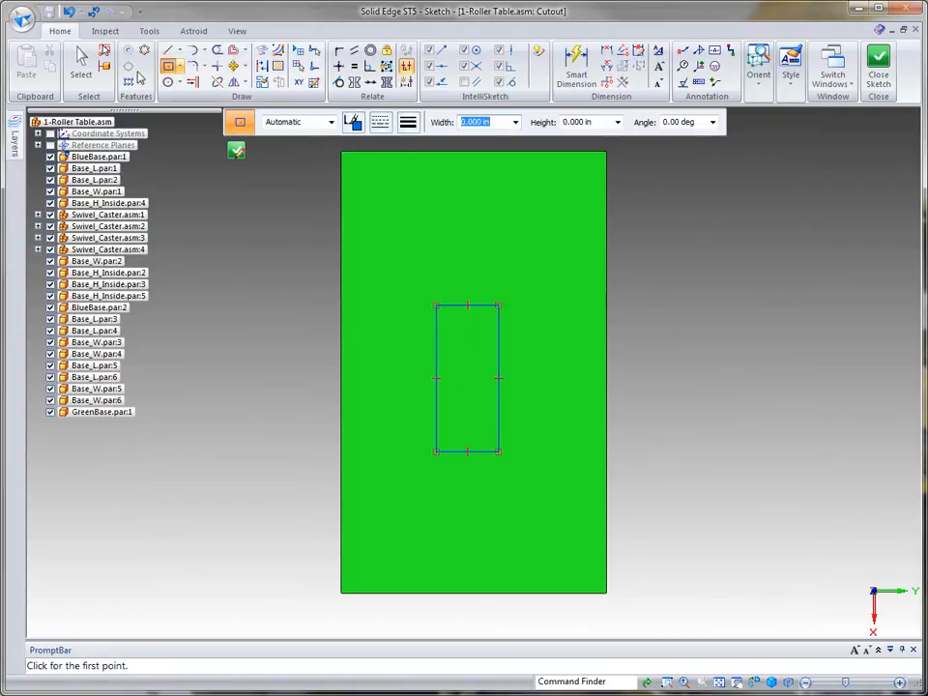
pyautogui.click(236, 151)
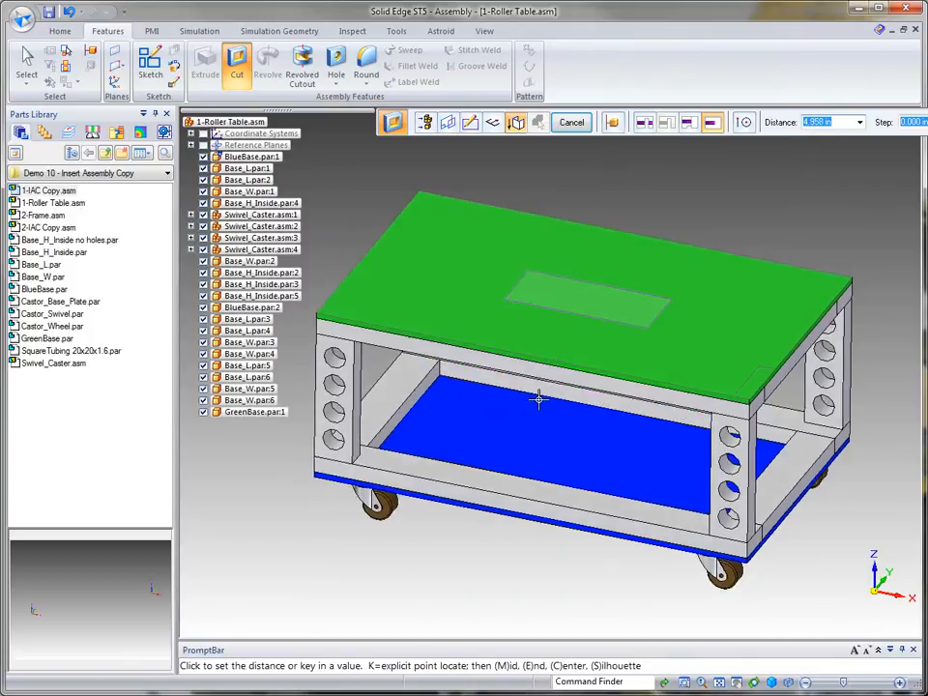
# Step: Cut the rectangle through the GreenBase plate only and finish the cutout
pyautogui.click(554, 370)
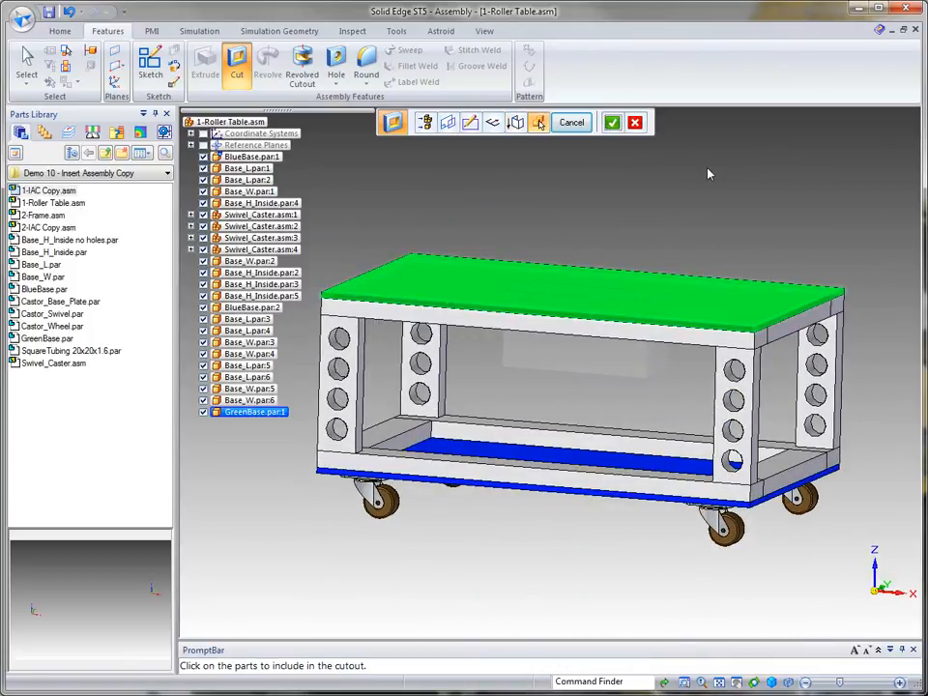
pyautogui.click(619, 126)
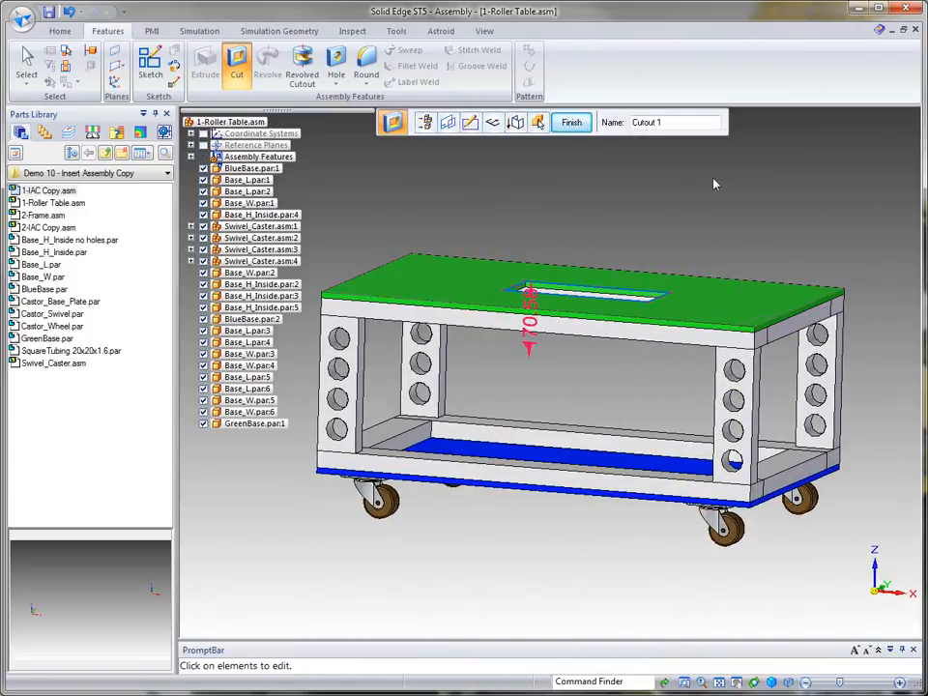
pyautogui.click(572, 122)
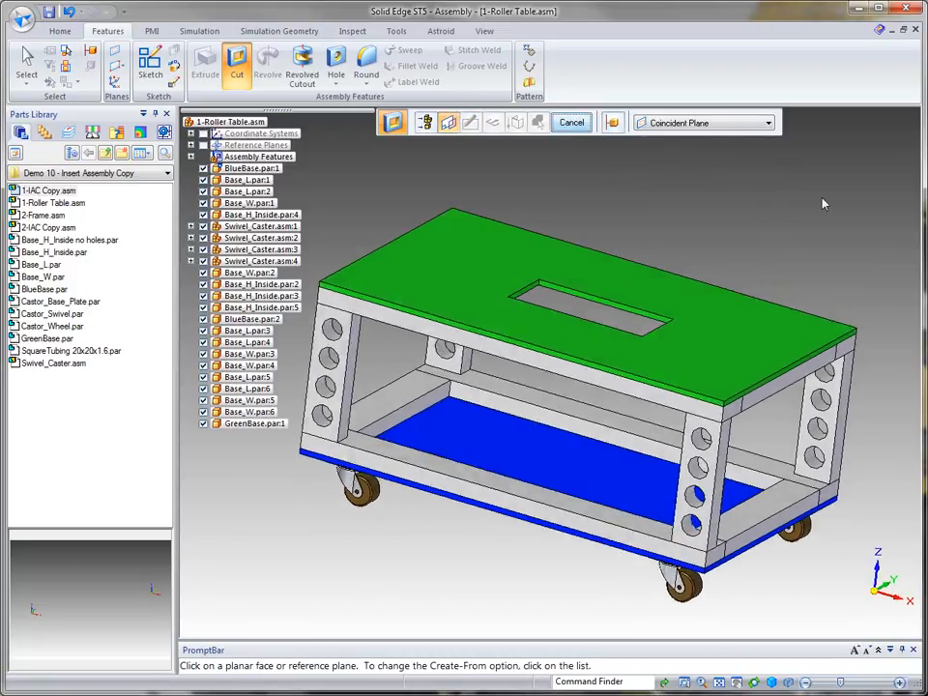
pyautogui.click(27, 58)
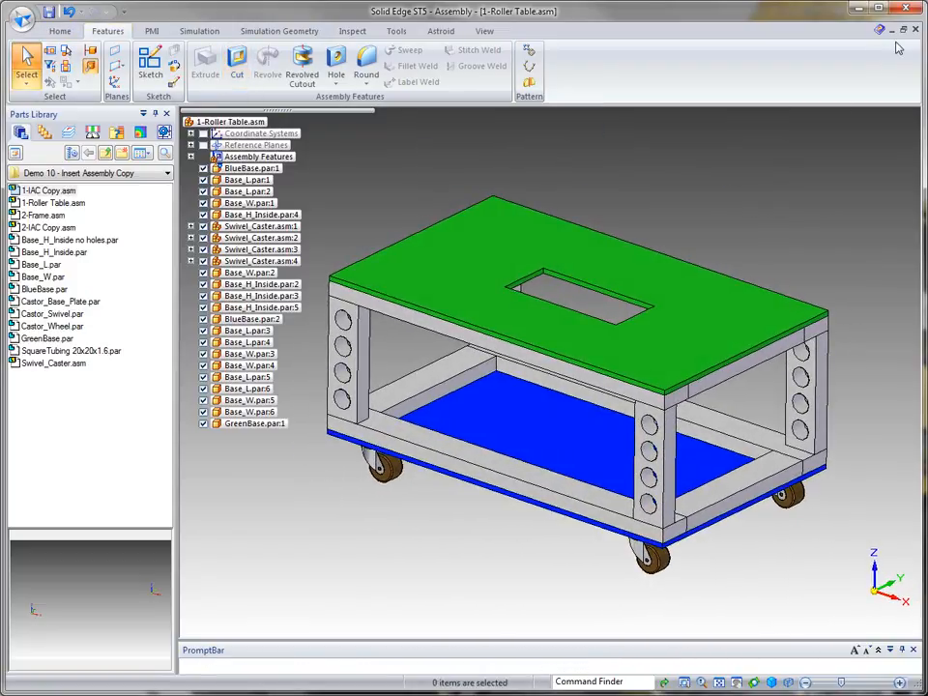
# Step: Switch to 1-IAC Copy.asm and update all links so the copy picks up the plate cutout
pyautogui.click(60, 31)
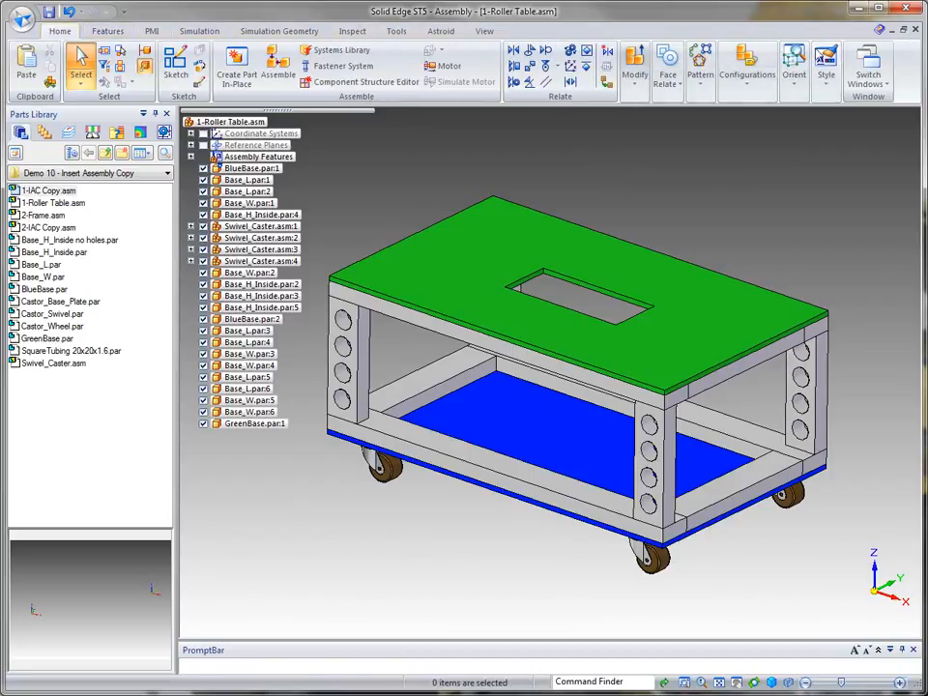
pyautogui.click(869, 59)
pyautogui.click(896, 157)
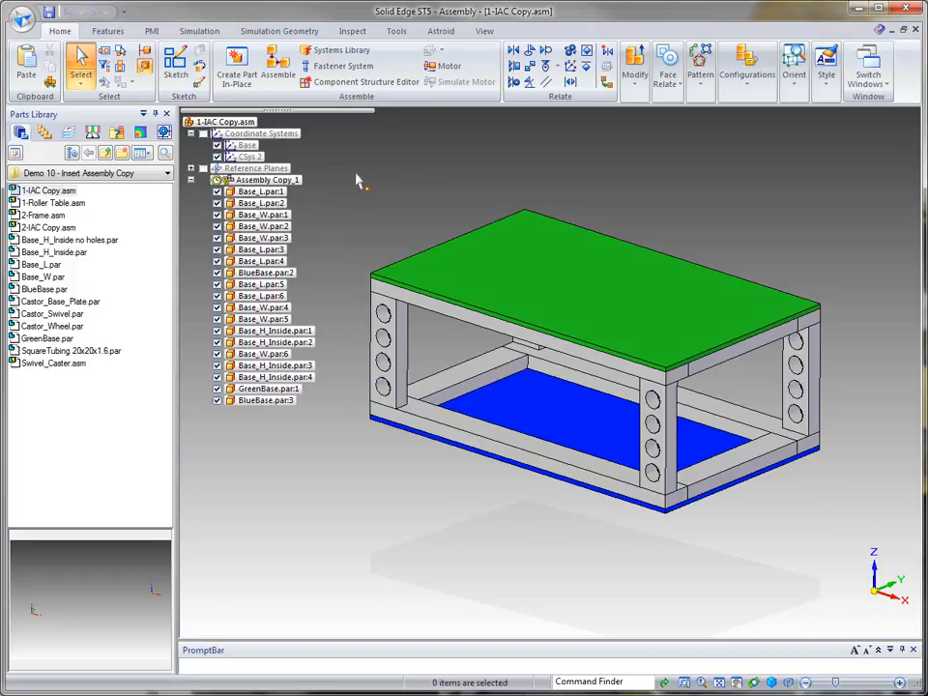
pyautogui.click(392, 33)
pyautogui.click(262, 83)
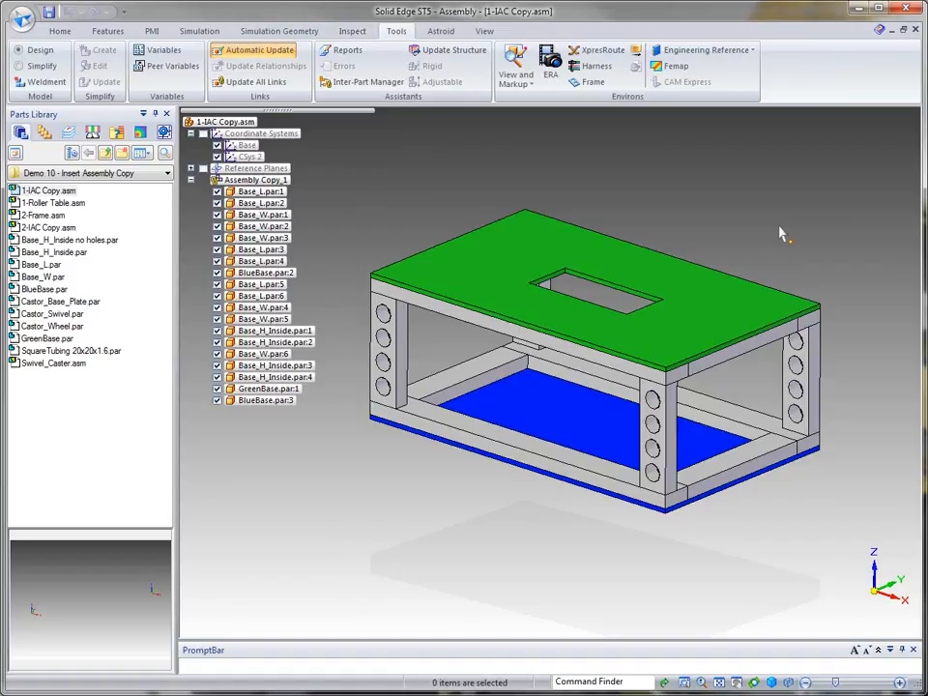
# Step: Back in 1-Roller Table.asm, assemble Base_H_Inside no holes.par as a vertical post inside the frame, mated to the base rails
pyautogui.click(60, 31)
pyautogui.click(879, 87)
pyautogui.click(895, 164)
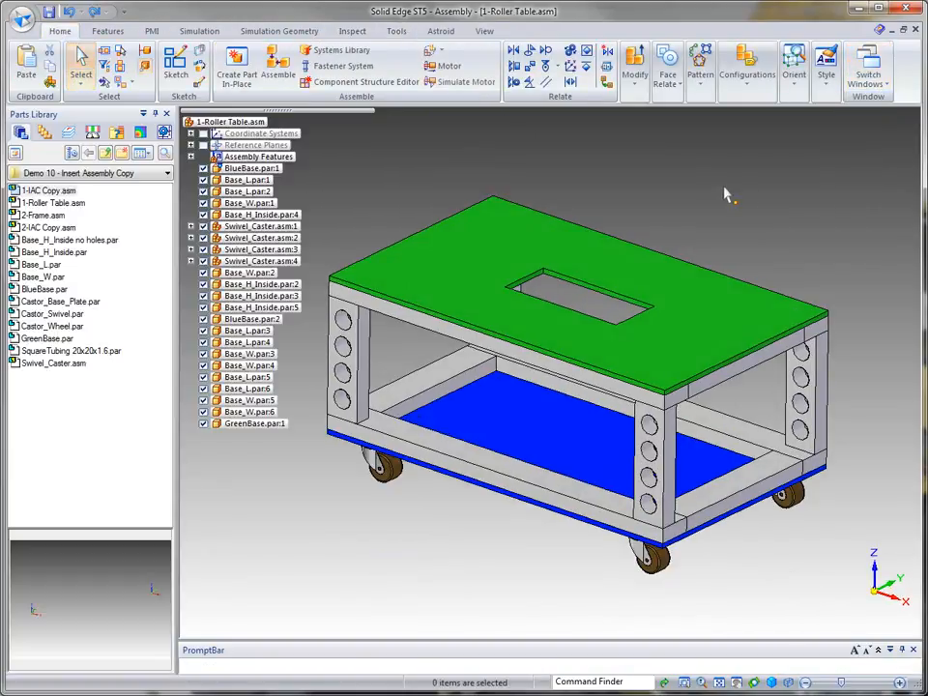
pyautogui.moveTo(728, 196); pyautogui.dragTo(520, 190, button='middle')
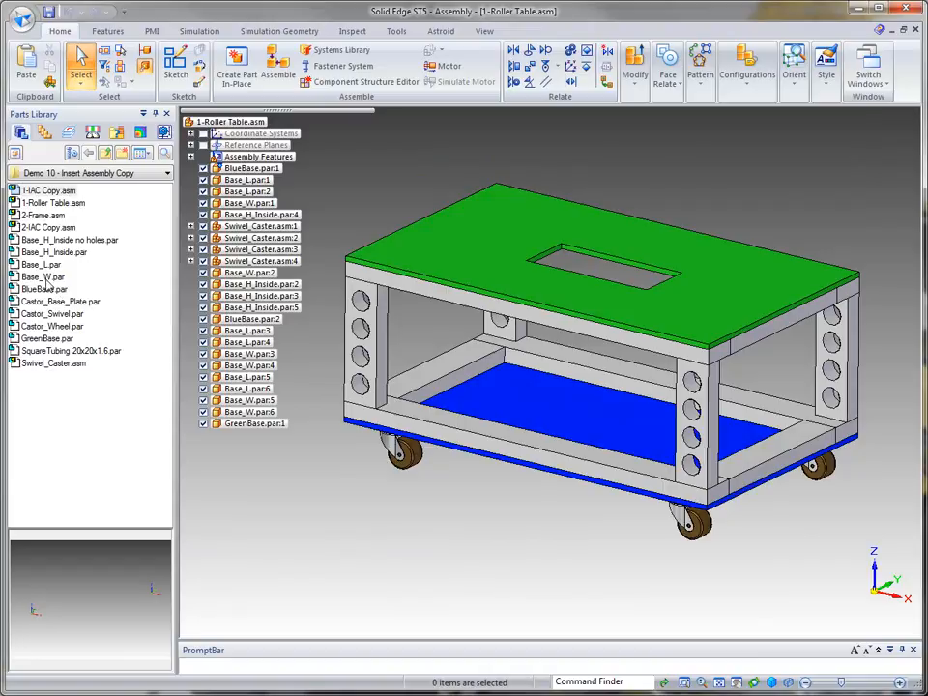
pyautogui.click(62, 241)
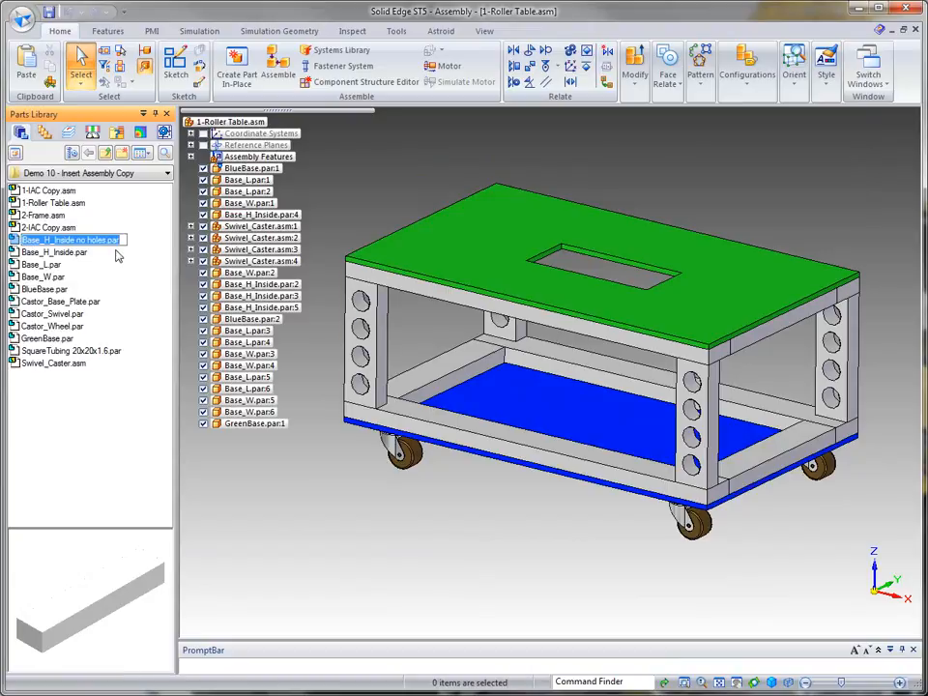
pyautogui.moveTo(13, 240); pyautogui.dragTo(482, 530)
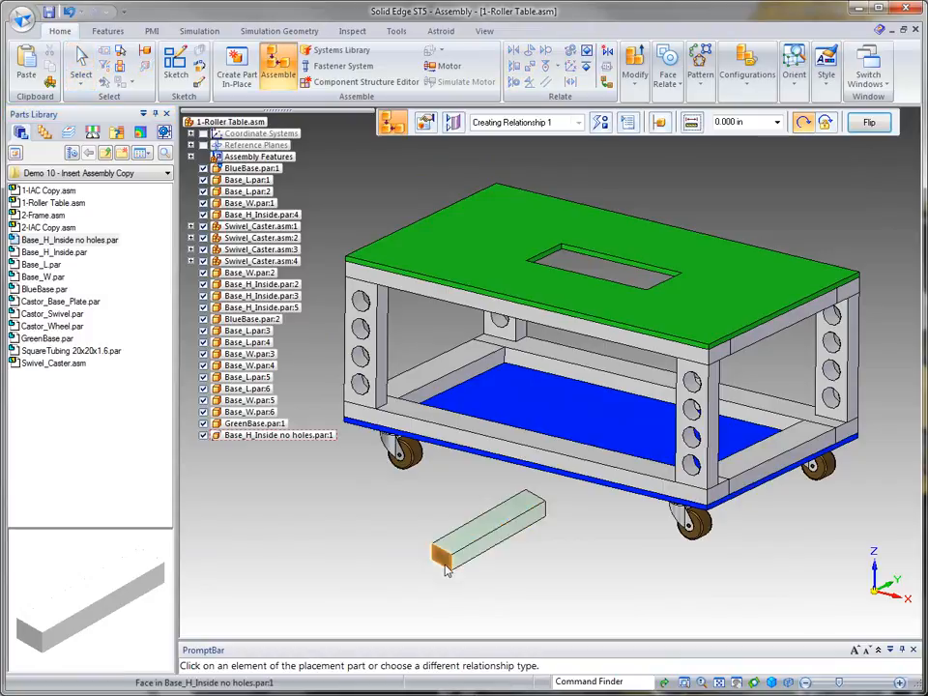
pyautogui.click(445, 569)
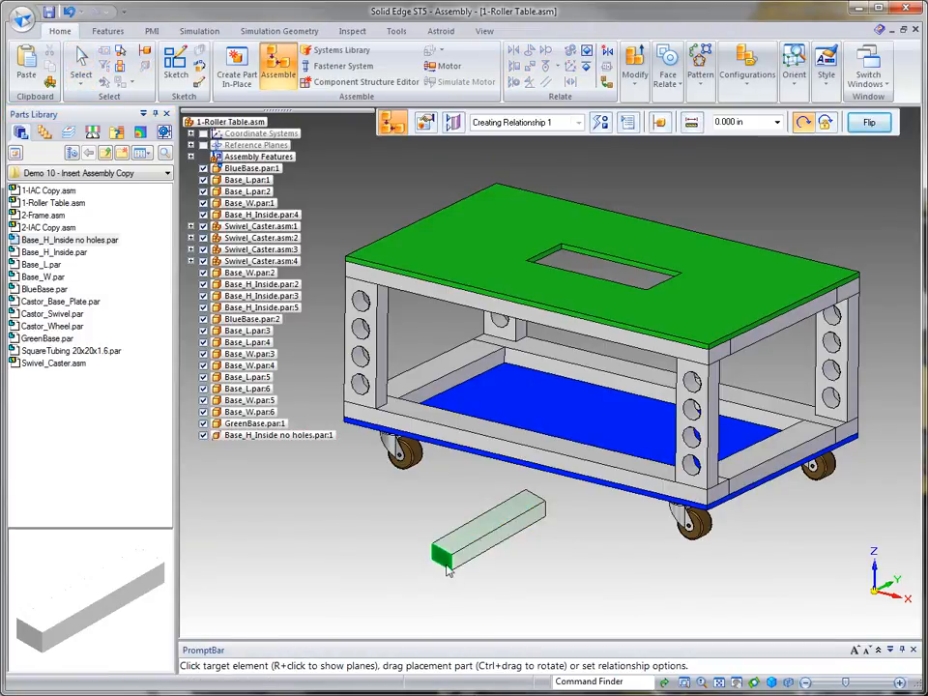
pyautogui.click(513, 441)
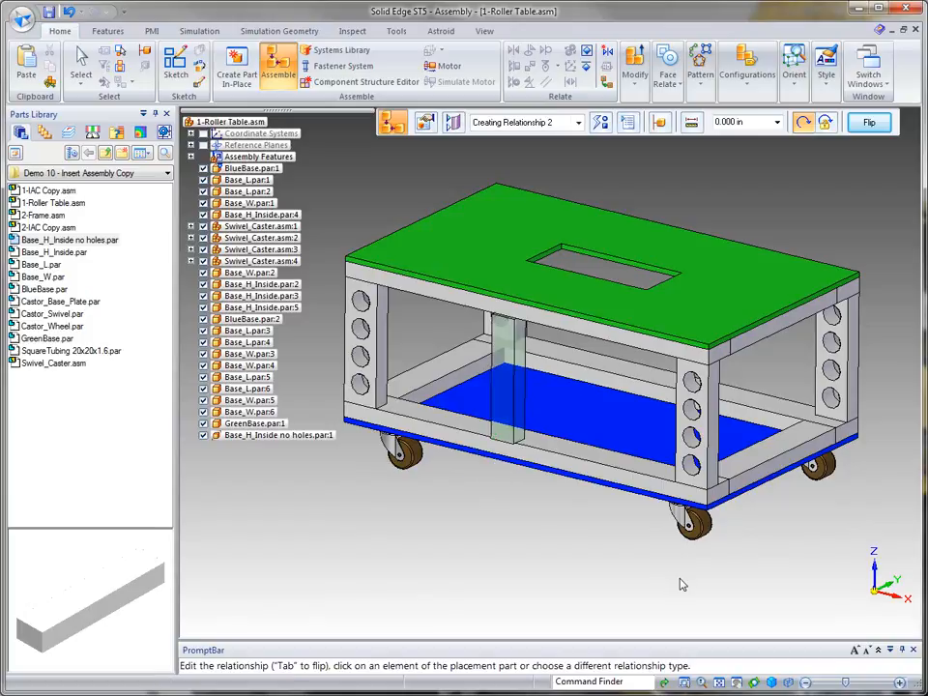
pyautogui.click(499, 443)
pyautogui.click(499, 450)
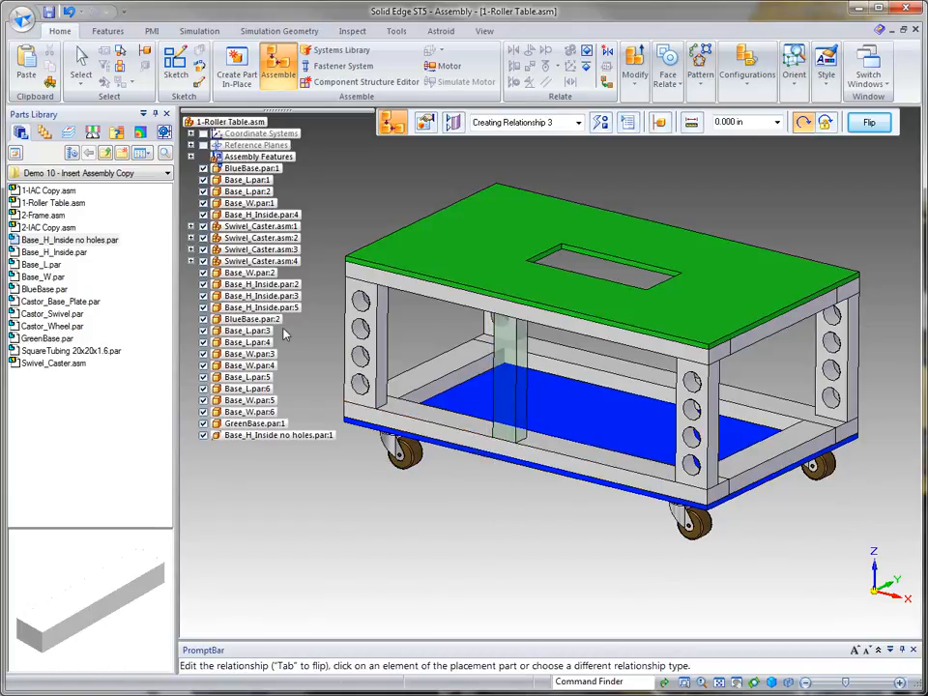
pyautogui.click(81, 67)
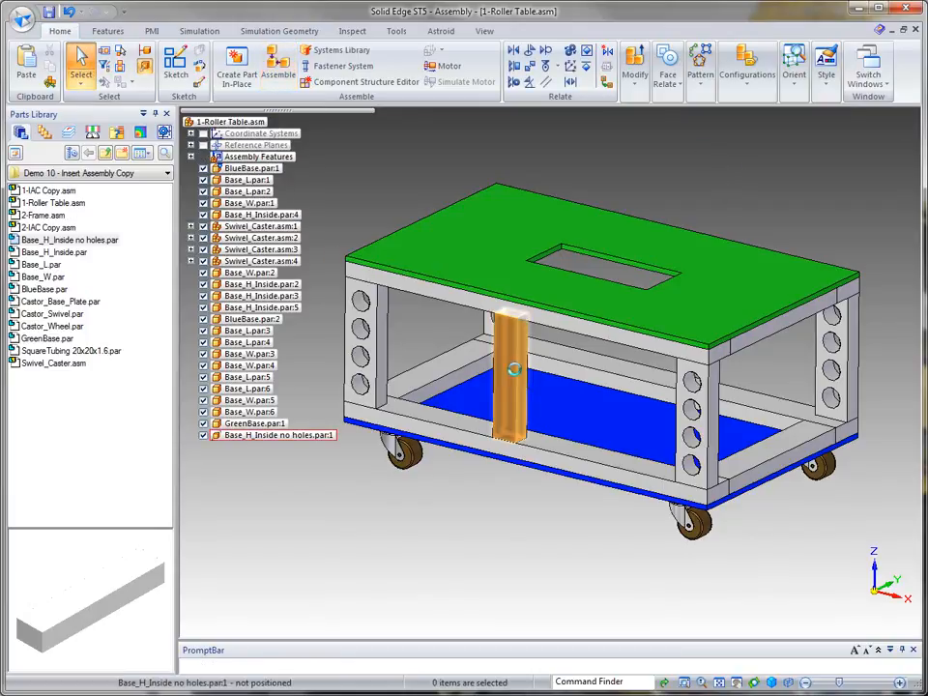
# Step: Copy and paste the post, mating the second post to the base rails on the far side of the frame
pyautogui.click(518, 379)
pyautogui.hotkey('ctrl', 'c')
pyautogui.hotkey('ctrl', 'v')
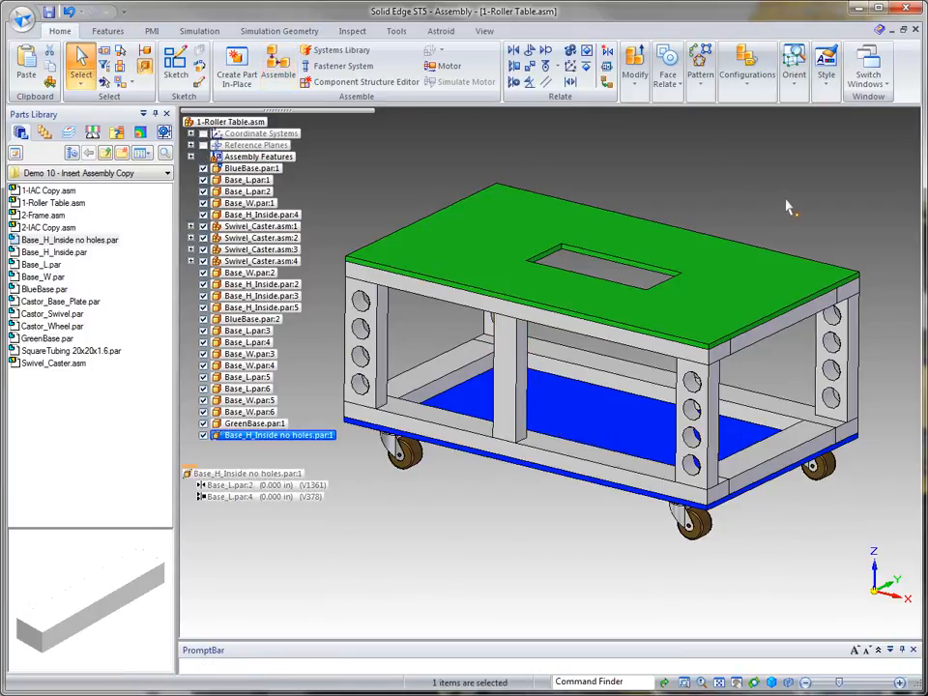
pyautogui.moveTo(887, 213); pyautogui.dragTo(546, 252, button='middle')
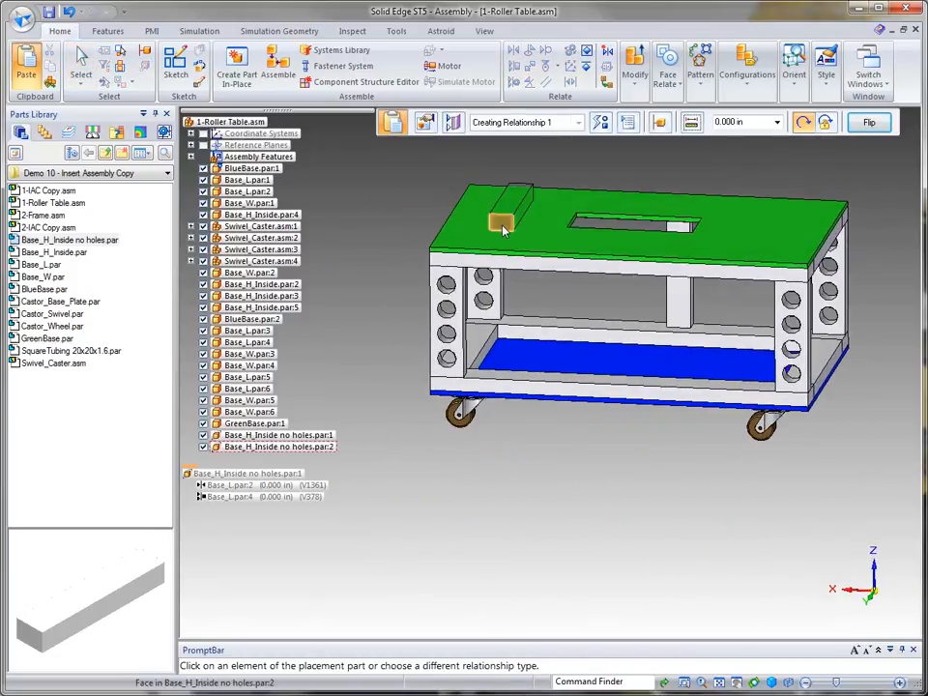
pyautogui.click(503, 230)
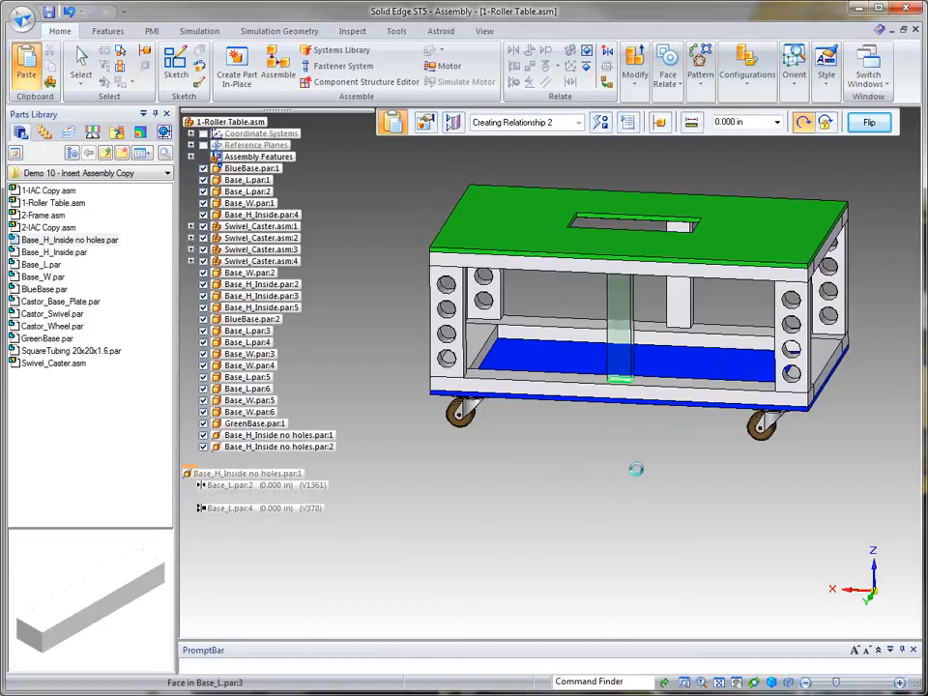
pyautogui.click(620, 355)
pyautogui.click(621, 413)
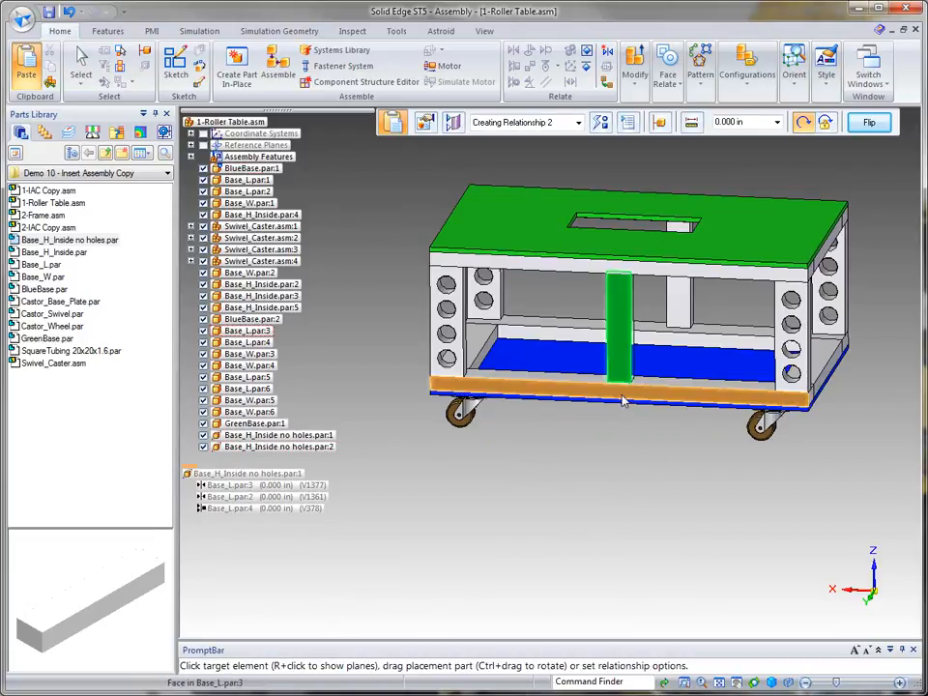
pyautogui.moveTo(832, 193); pyautogui.dragTo(723, 197, button='middle')
pyautogui.click(590, 326)
pyautogui.click(723, 329)
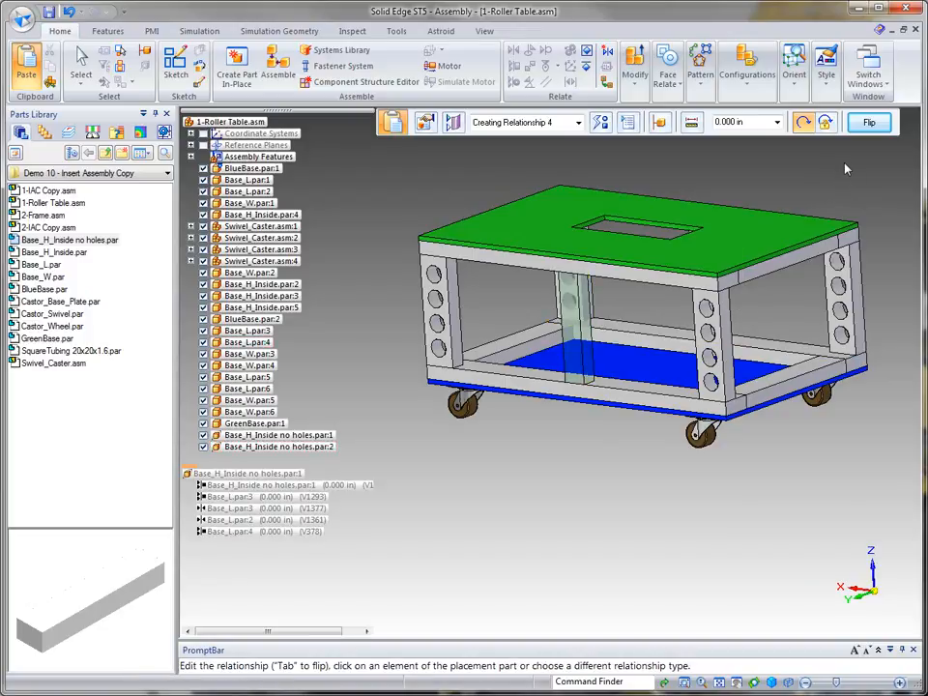
pyautogui.click(82, 64)
pyautogui.moveTo(803, 174); pyautogui.dragTo(613, 223, button='middle')
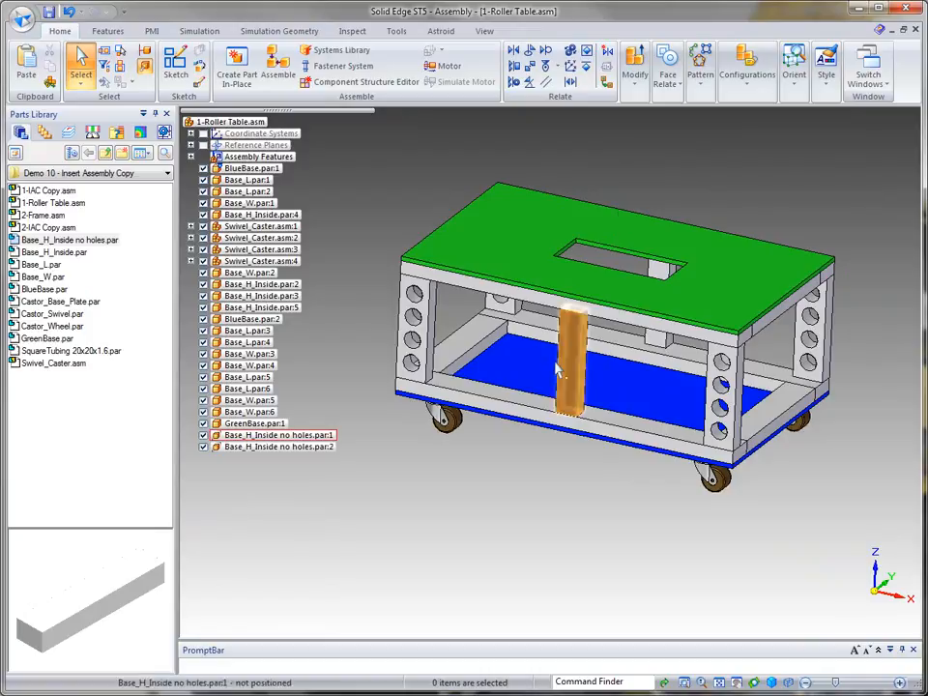
pyautogui.moveTo(558, 369); pyautogui.dragTo(566, 333, button='middle')
# Step: Switch to 1-IAC Copy.asm and inspect the updated assembly copy with the two new posts
pyautogui.click(875, 75)
pyautogui.click(885, 175)
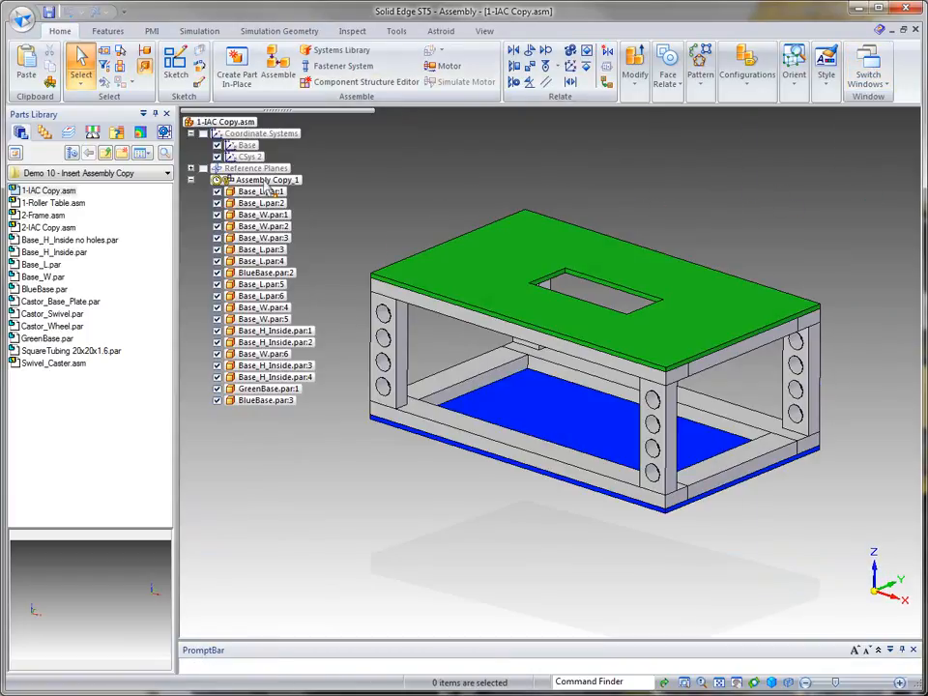
pyautogui.rightClick(263, 181)
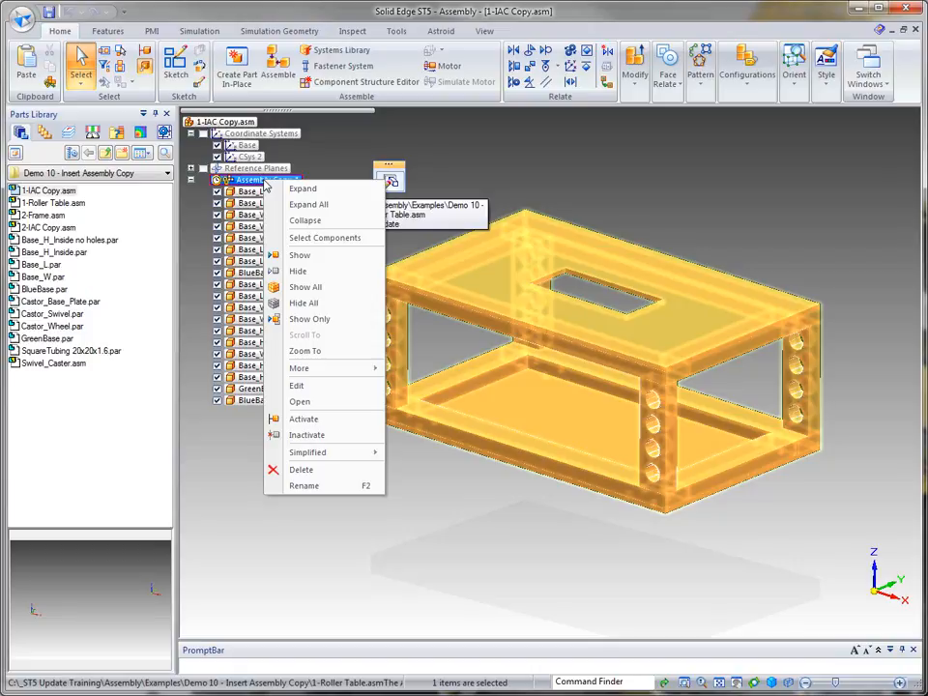
pyautogui.click(528, 159)
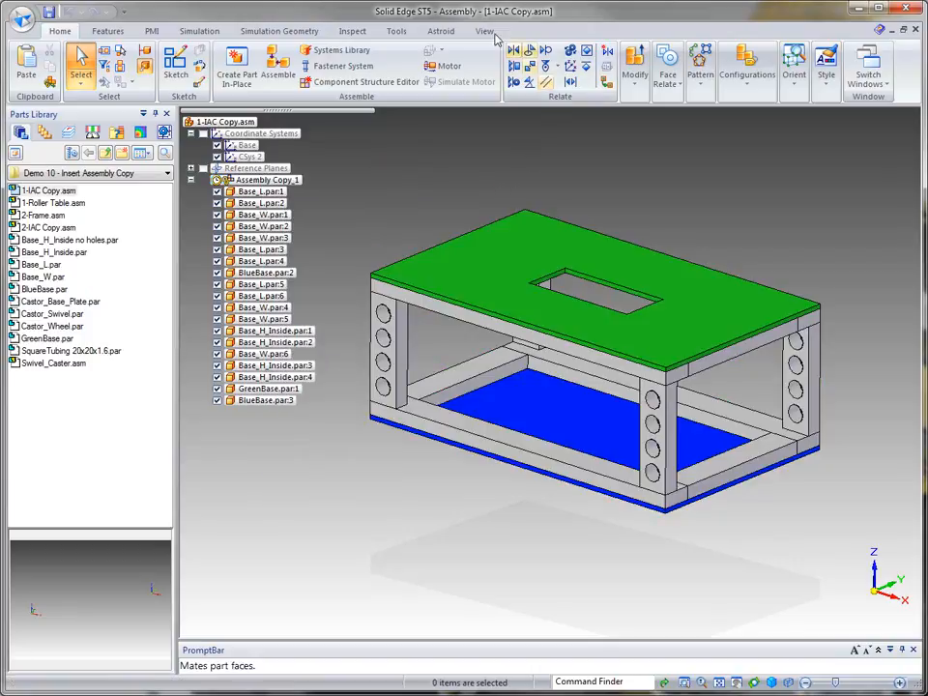
pyautogui.click(396, 31)
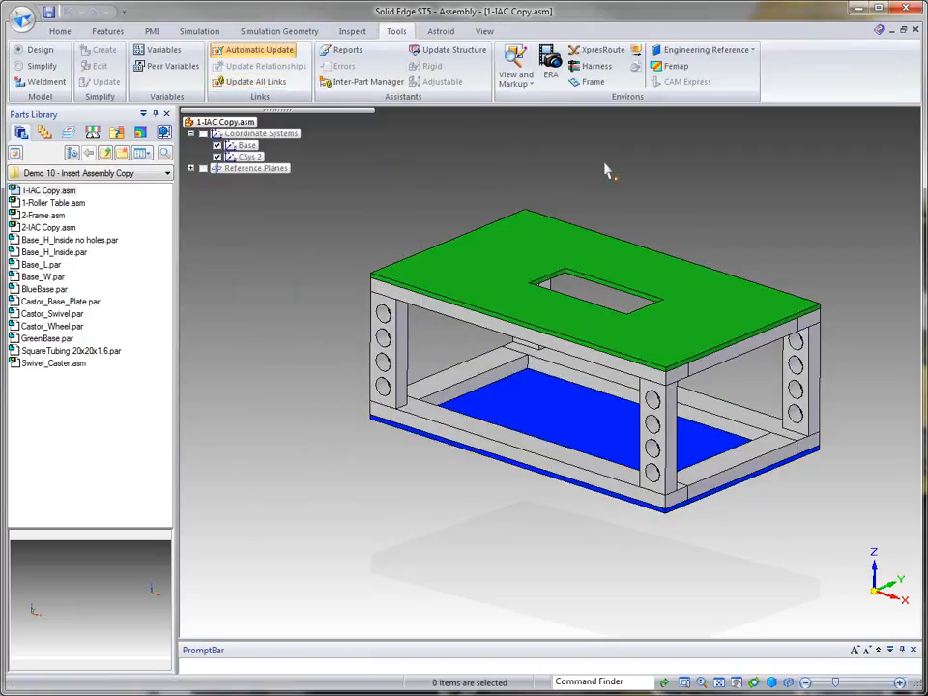
pyautogui.click(58, 31)
pyautogui.moveTo(746, 170); pyautogui.dragTo(774, 171, button='middle')
pyautogui.hotkey('ctrl', 'i')
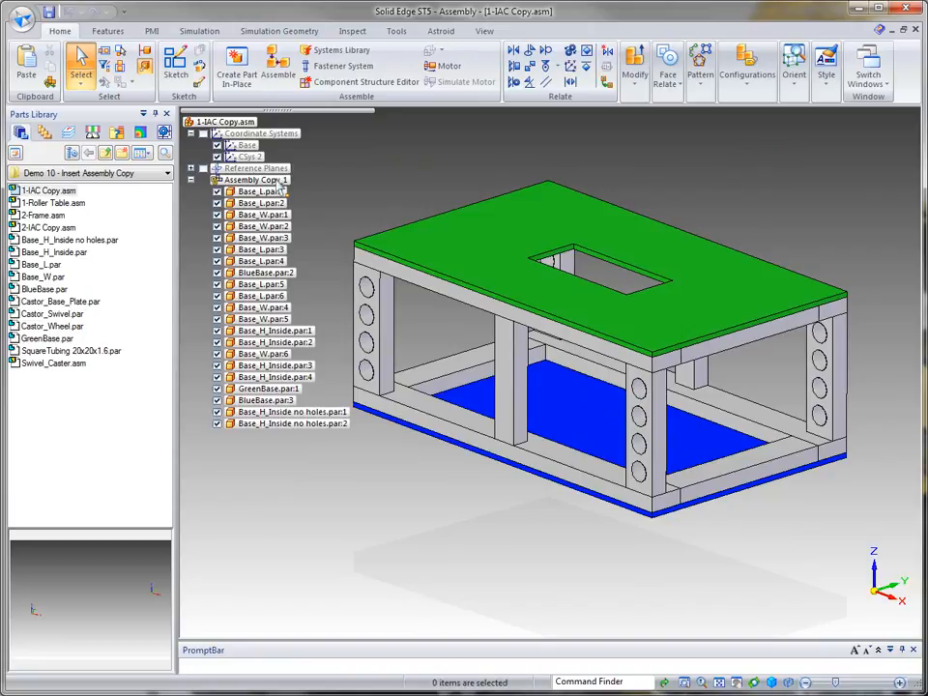
# Step: Collapse Assembly Copy_1 and freeze its inter-part links
pyautogui.click(191, 181)
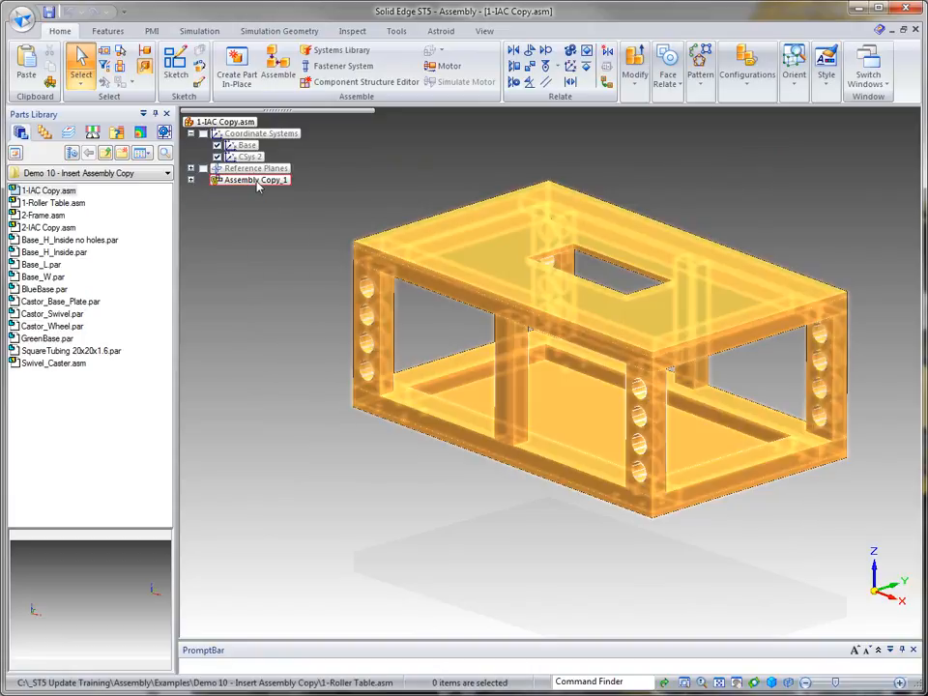
pyautogui.rightClick(257, 181)
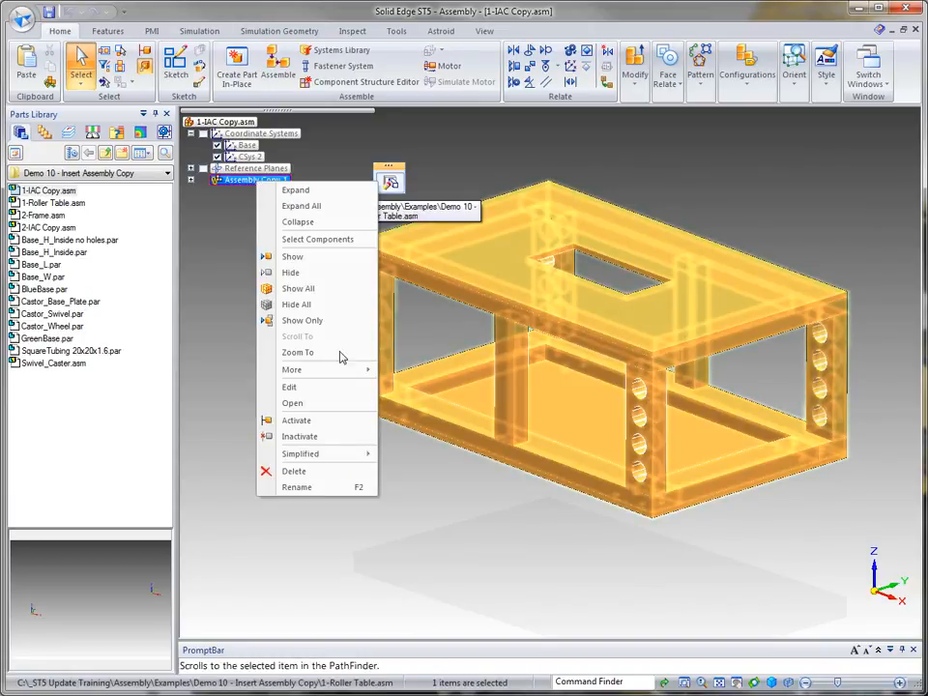
pyautogui.moveTo(358, 371)
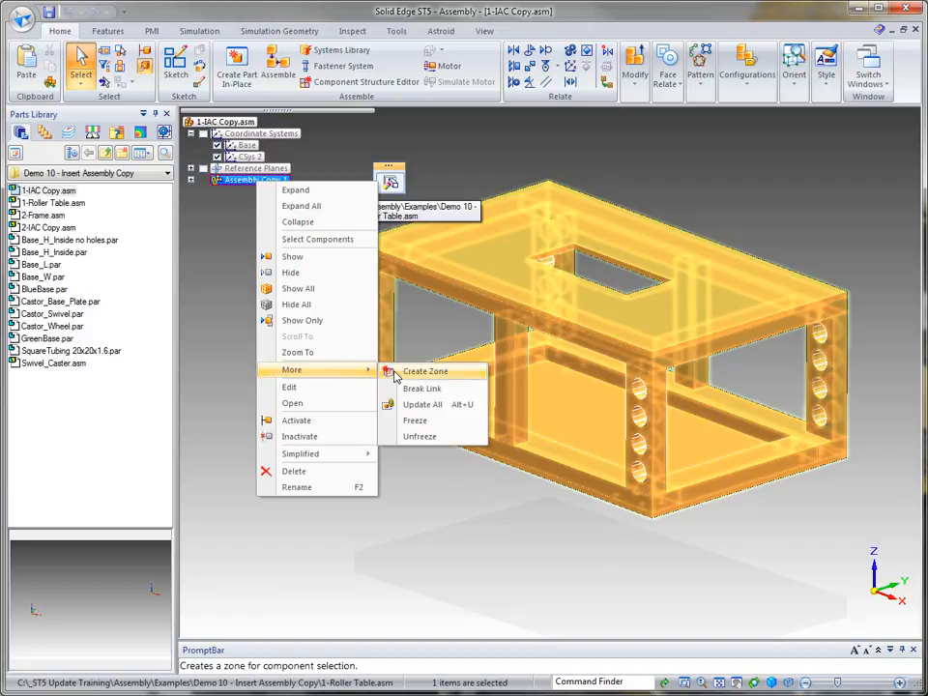
pyautogui.click(415, 422)
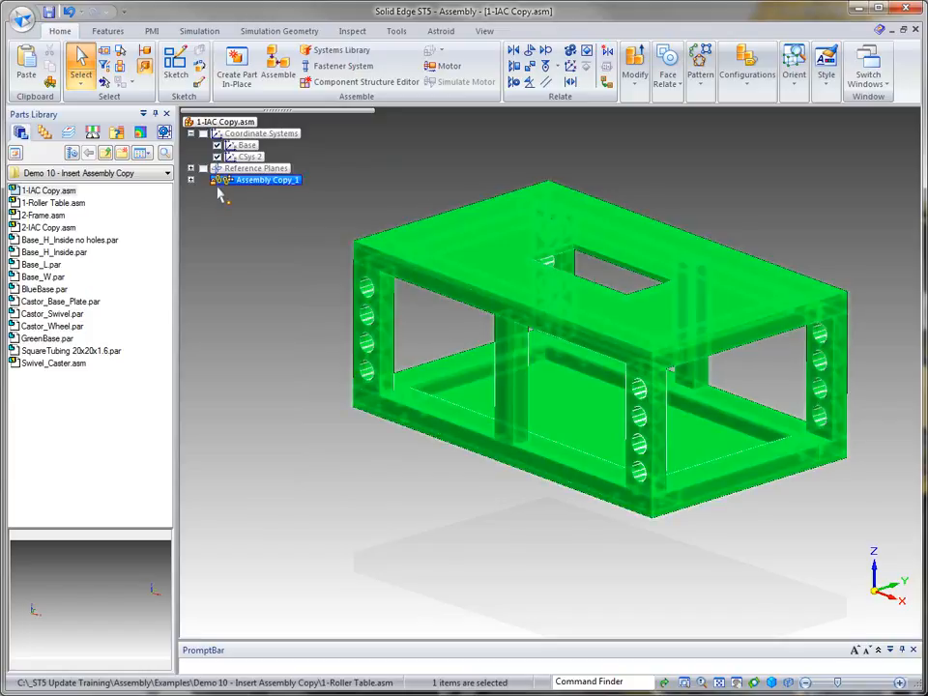
pyautogui.click(706, 158)
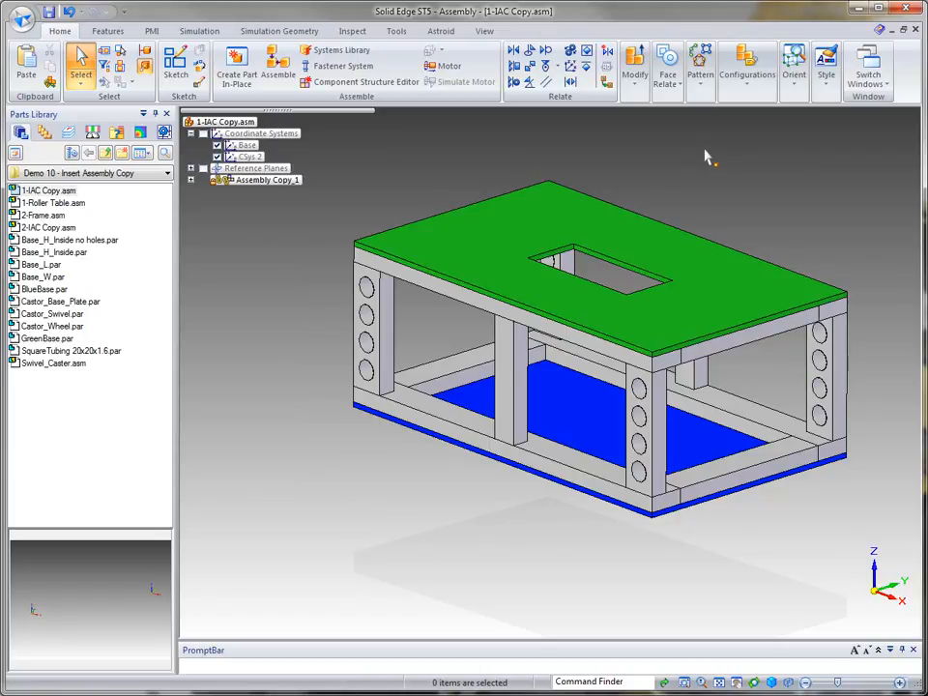
# Step: Unfreeze the inter-part links of Assembly Copy_1
pyautogui.click(242, 180)
pyautogui.rightClick(237, 180)
pyautogui.moveTo(304, 372)
pyautogui.click(399, 435)
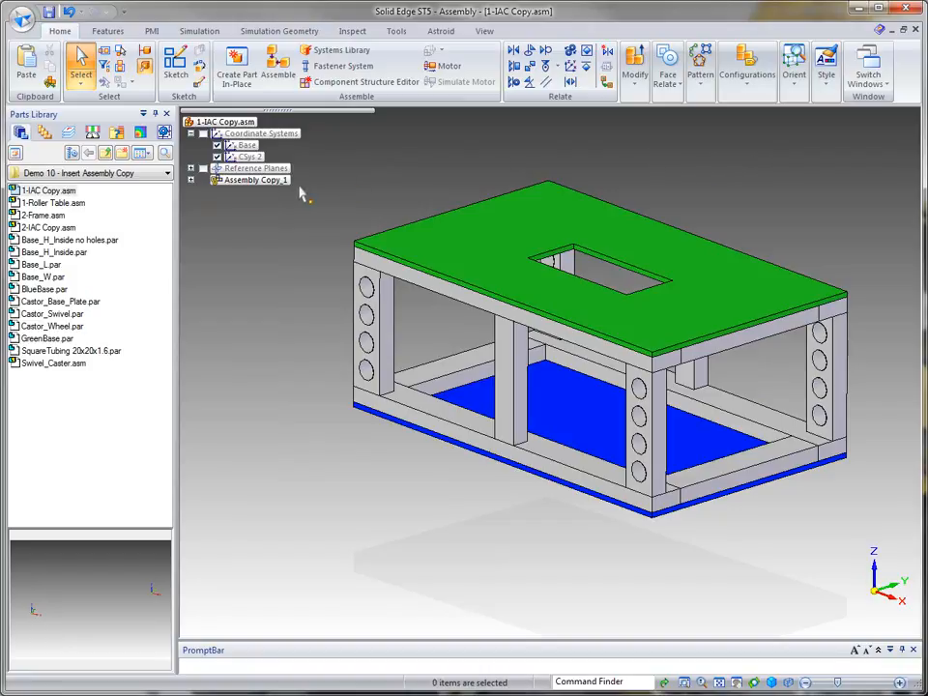
# Step: Freeze the inter-part links of Assembly Copy_1 once more
pyautogui.rightClick(255, 181)
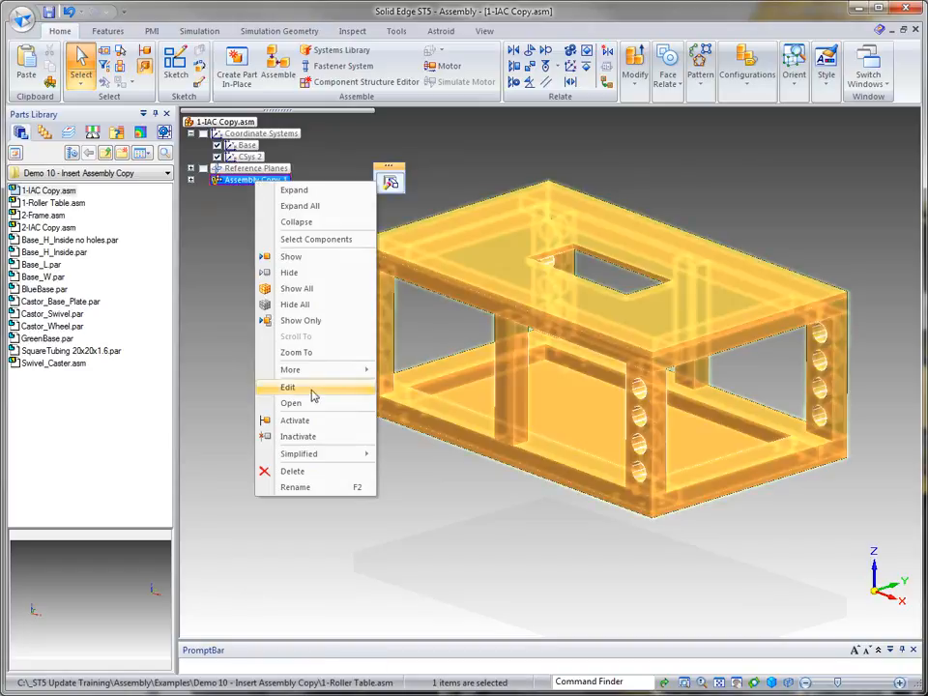
pyautogui.moveTo(319, 369)
pyautogui.click(431, 422)
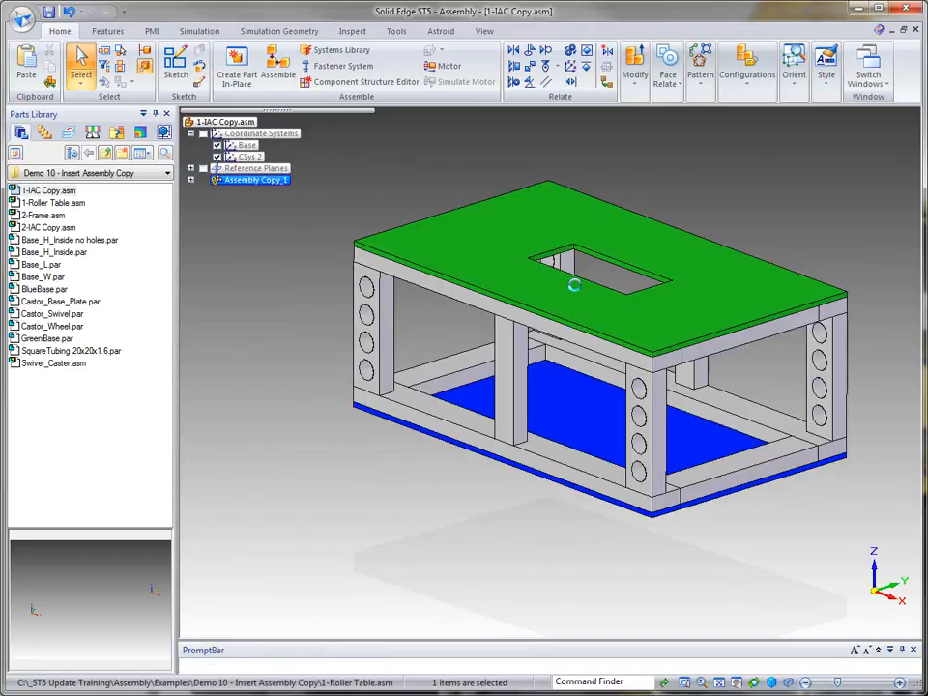
pyautogui.click(709, 167)
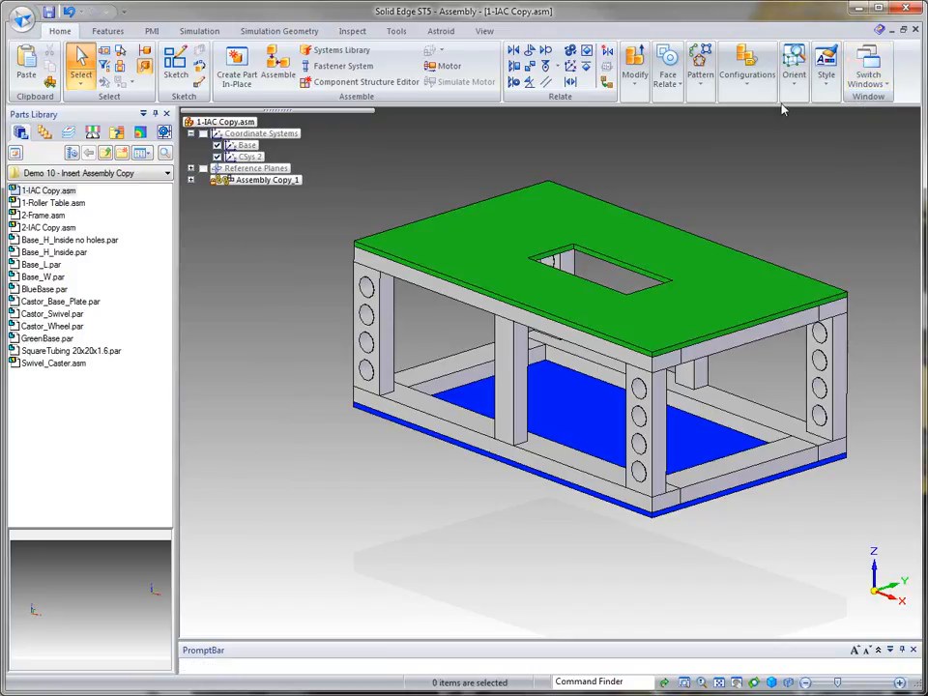
# Step: Switch to 1-Roller Table.asm and replace all Base_H_Inside.par occurrences with Base_H_Inside no holes.par
pyautogui.click(869, 67)
pyautogui.click(890, 136)
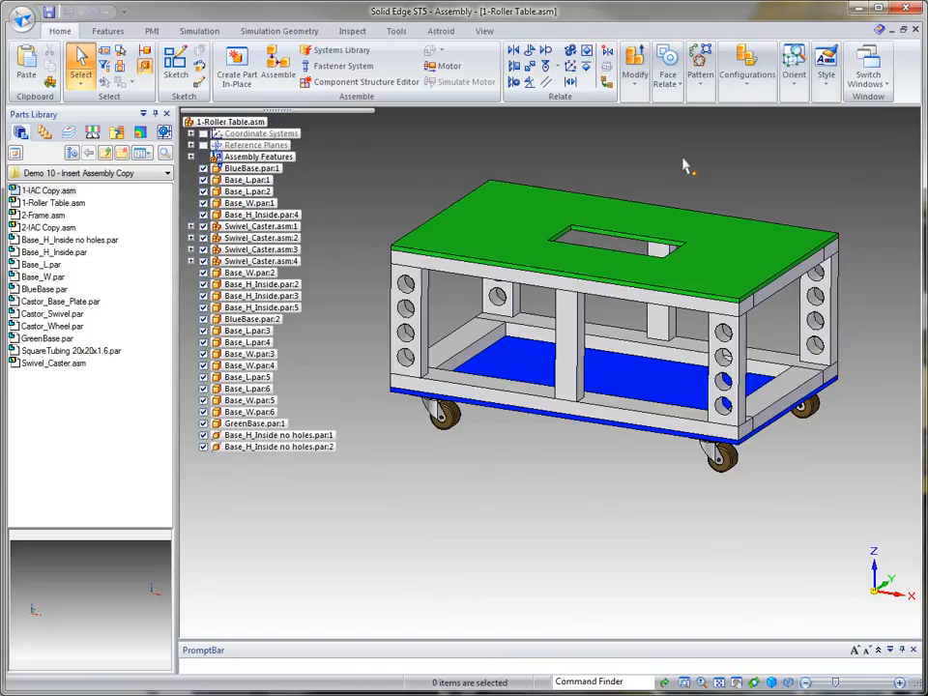
pyautogui.click(295, 214)
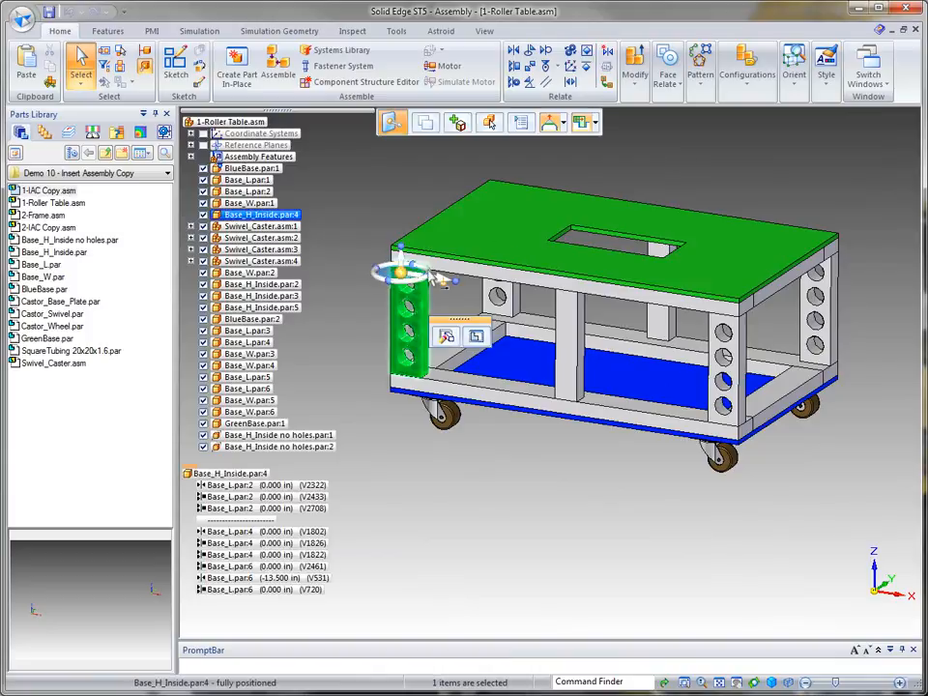
pyautogui.click(635, 79)
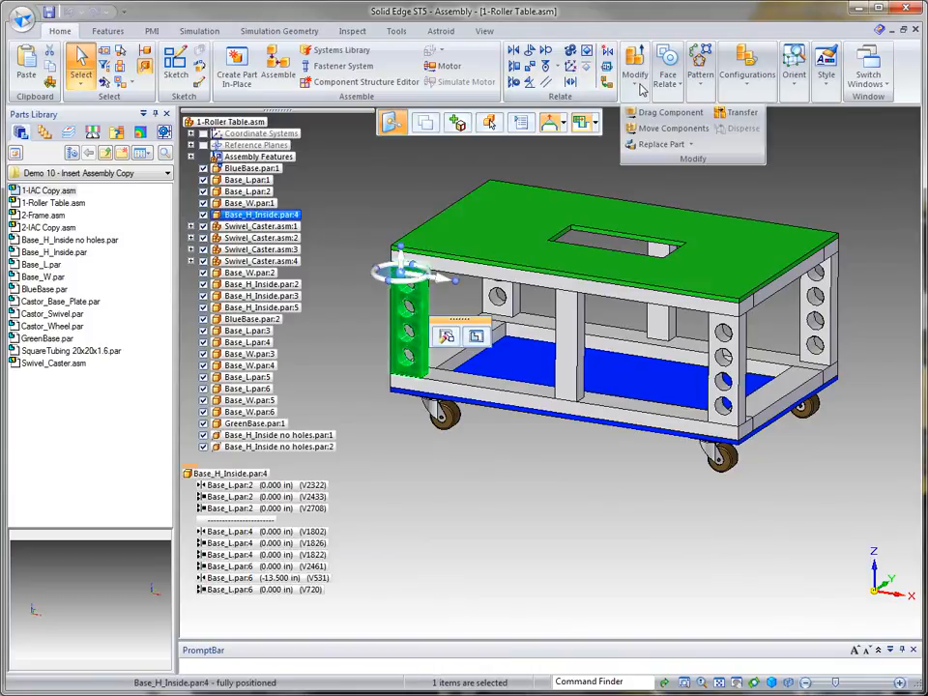
pyautogui.click(672, 143)
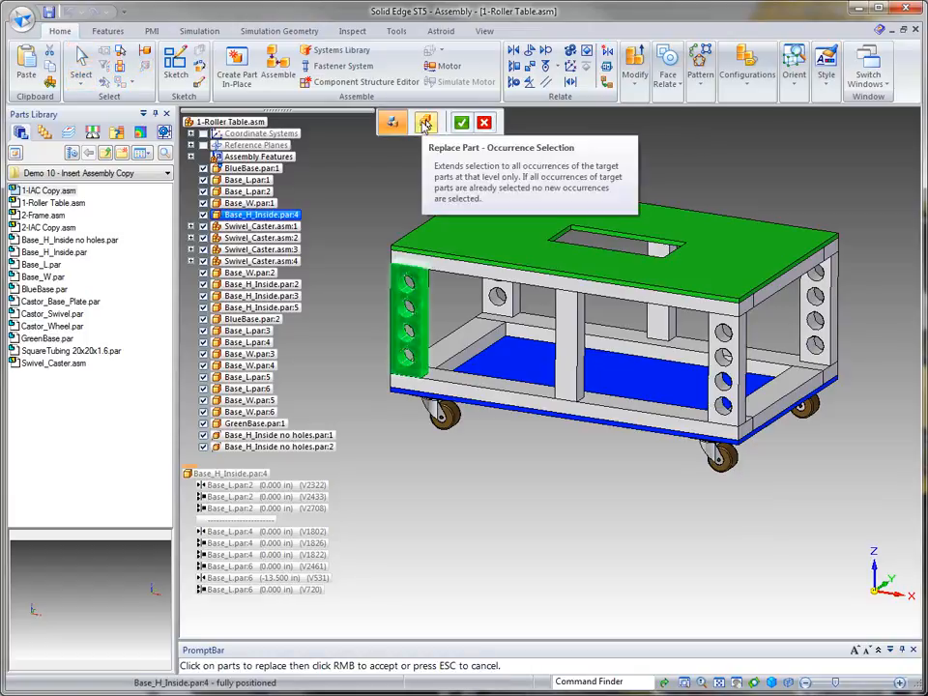
pyautogui.click(425, 123)
pyautogui.click(462, 122)
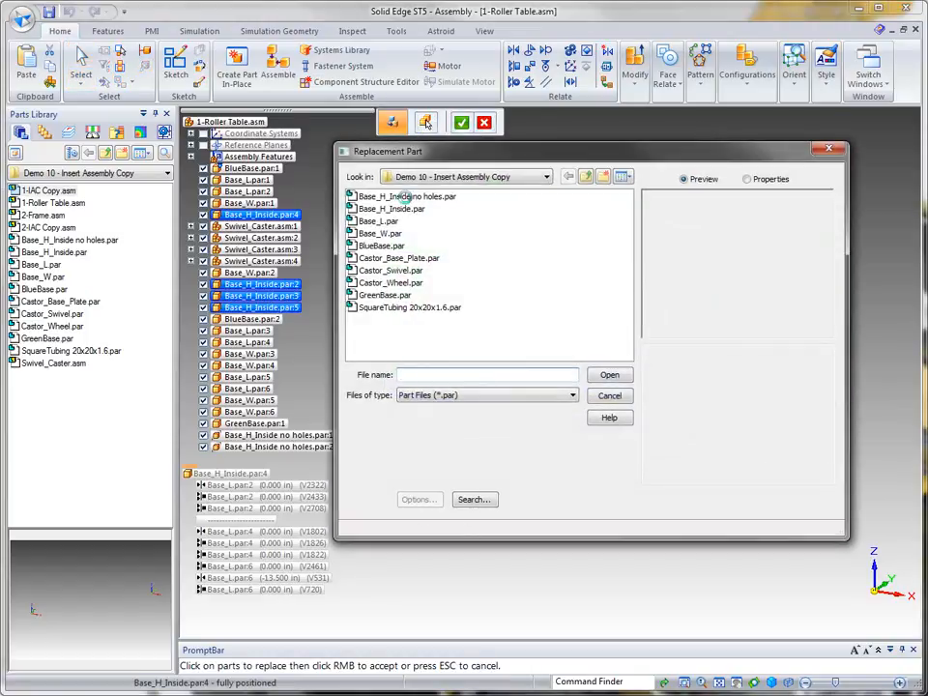
pyautogui.click(408, 197)
pyautogui.click(609, 376)
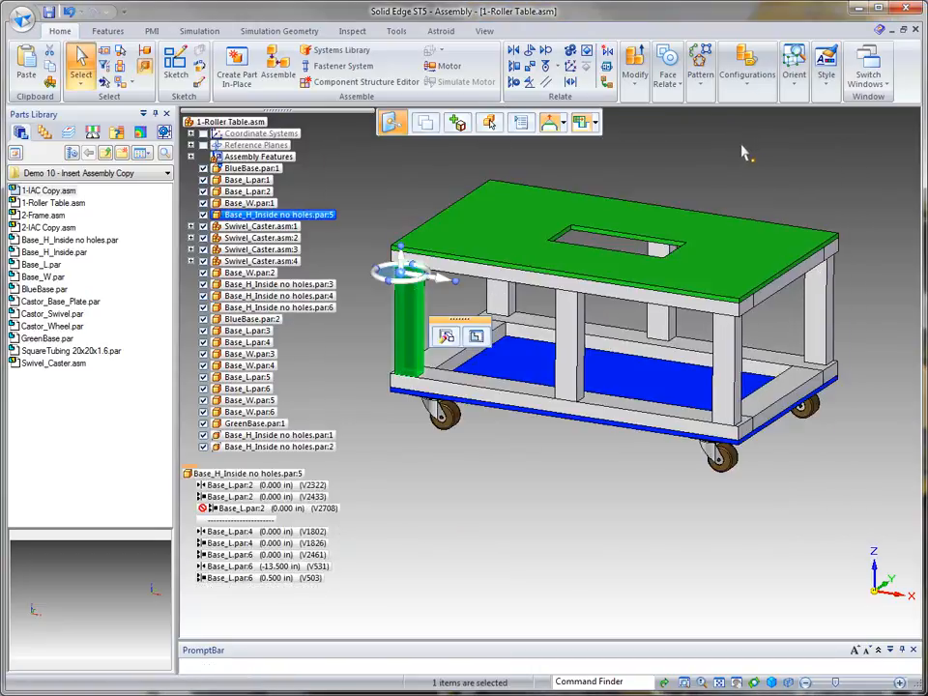
pyautogui.press('Escape')
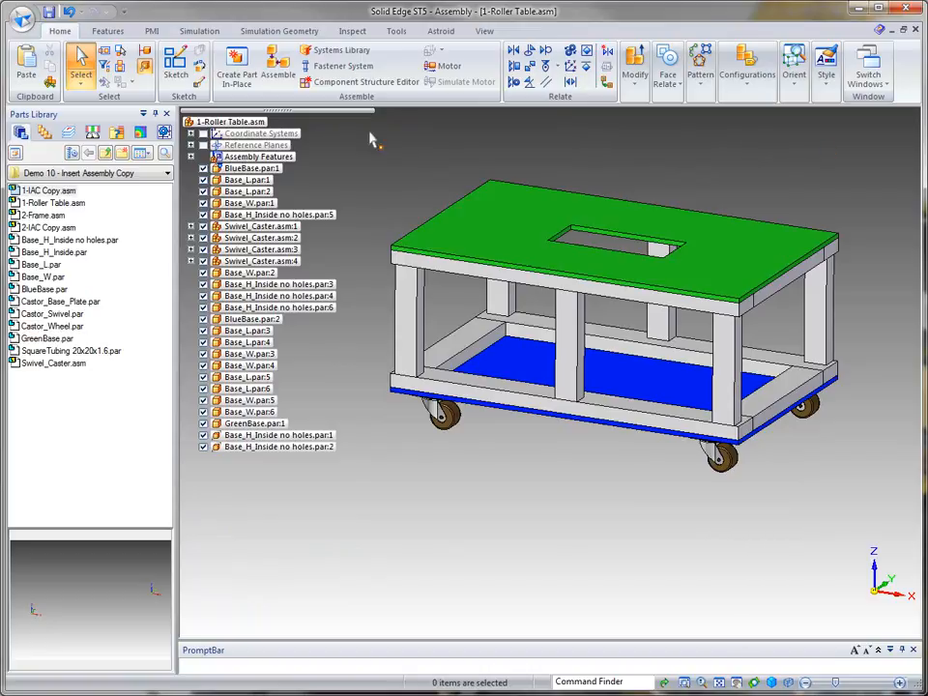
# Step: Switch back to 1-IAC Copy.asm and unfreeze the inter-part links of Assembly Copy_1 so it updates
pyautogui.click(869, 78)
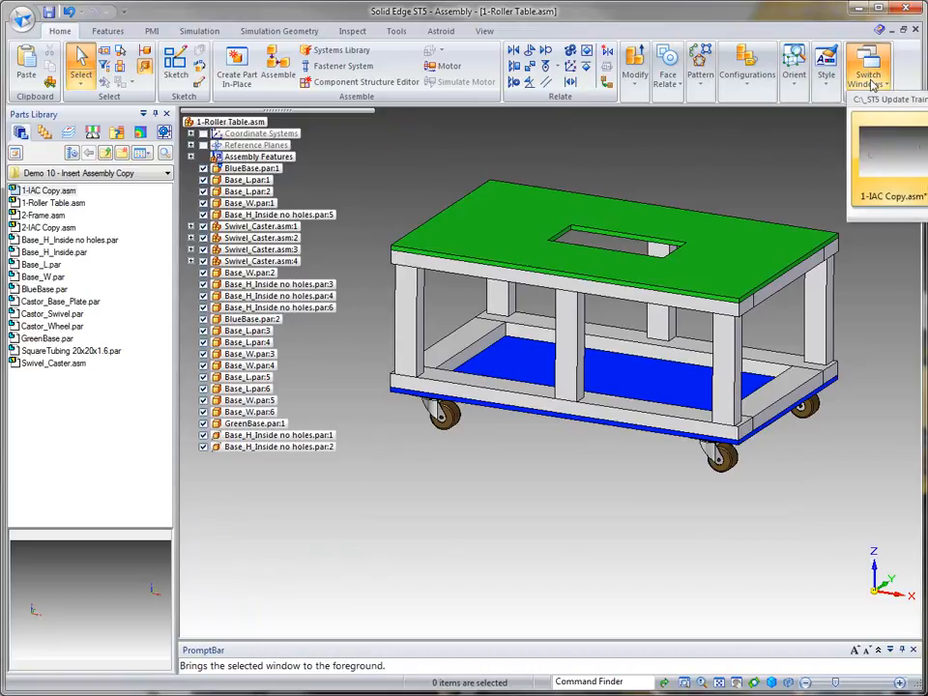
pyautogui.click(882, 169)
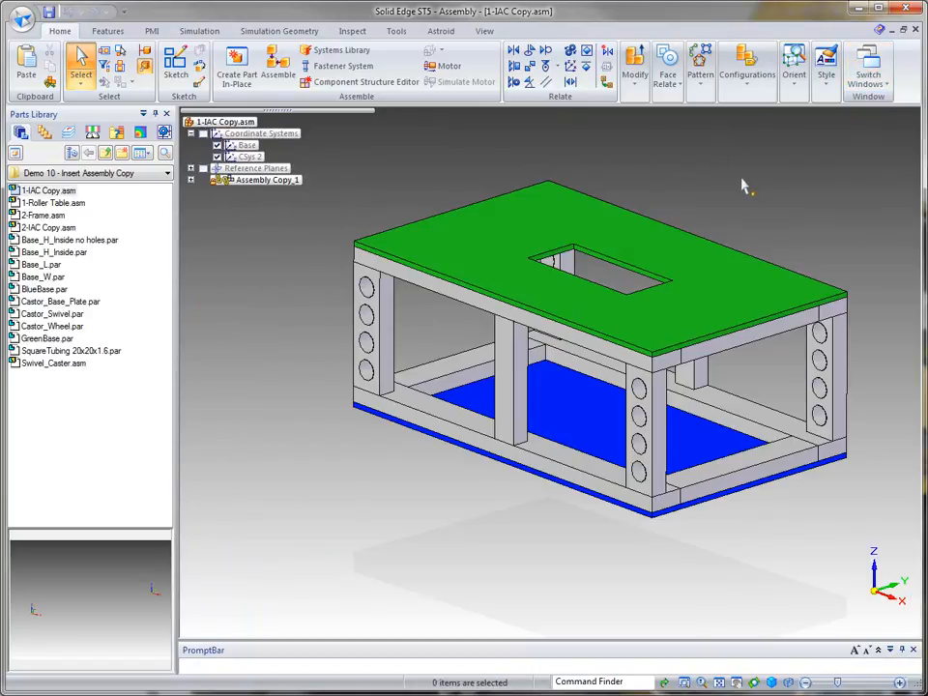
pyautogui.moveTo(806, 221); pyautogui.dragTo(646, 164, button='middle')
pyautogui.click(396, 32)
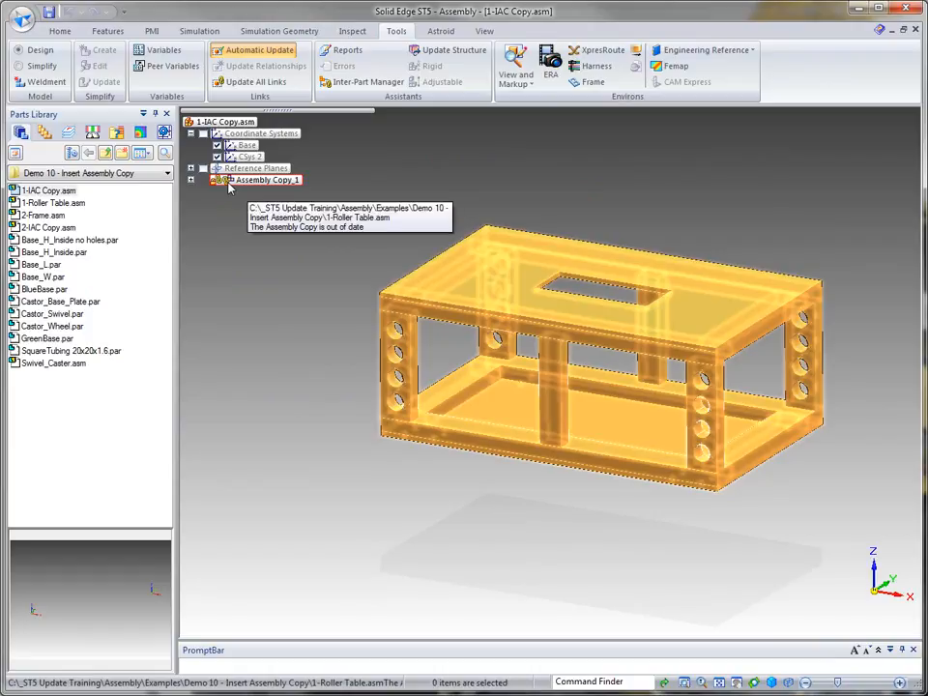
pyautogui.rightClick(229, 183)
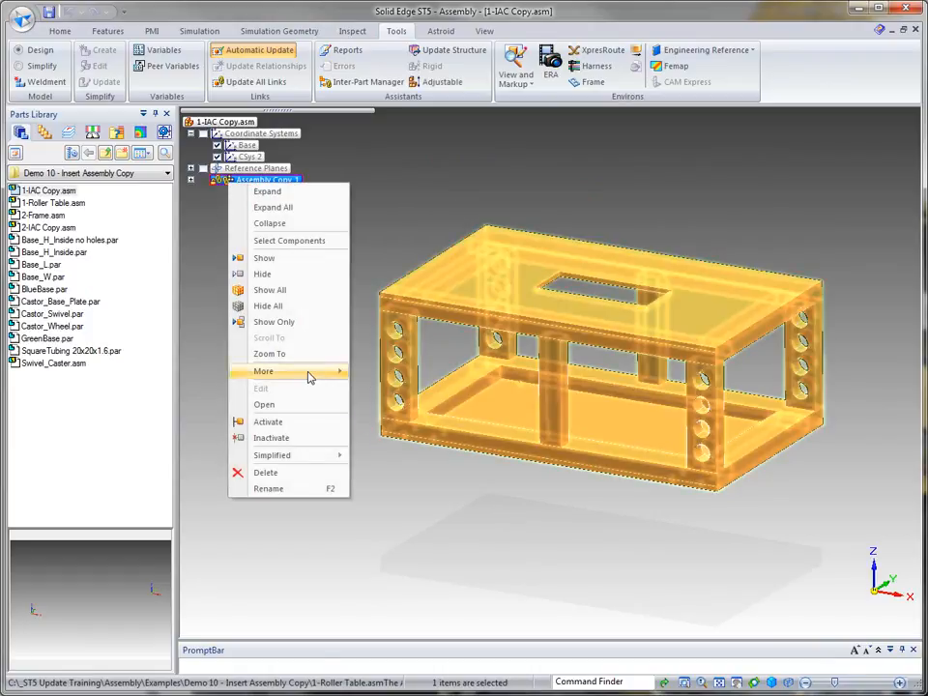
pyautogui.moveTo(308, 374)
pyautogui.click(392, 438)
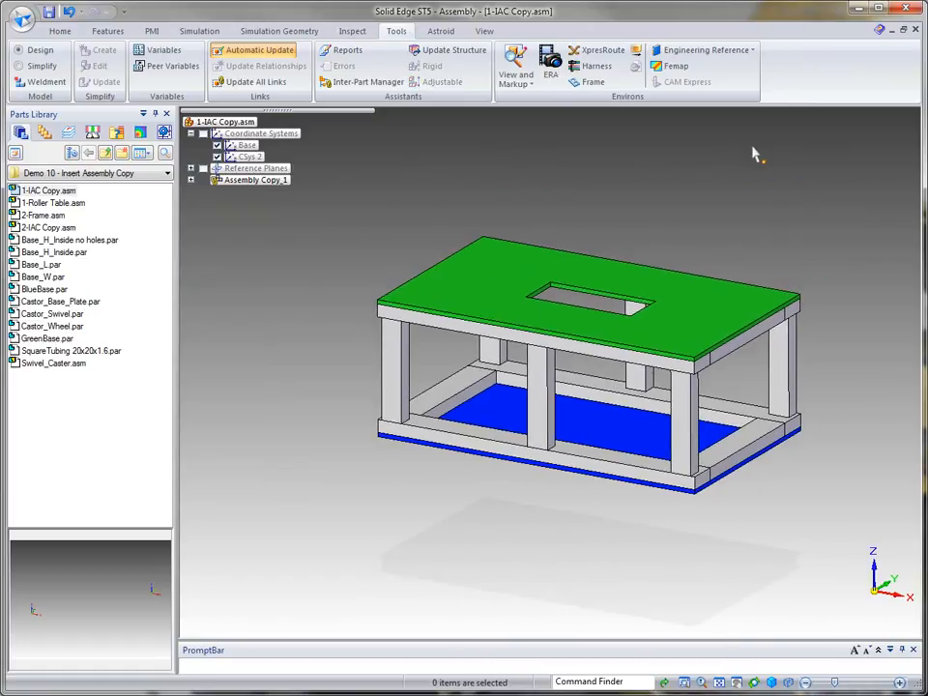
pyautogui.click(60, 31)
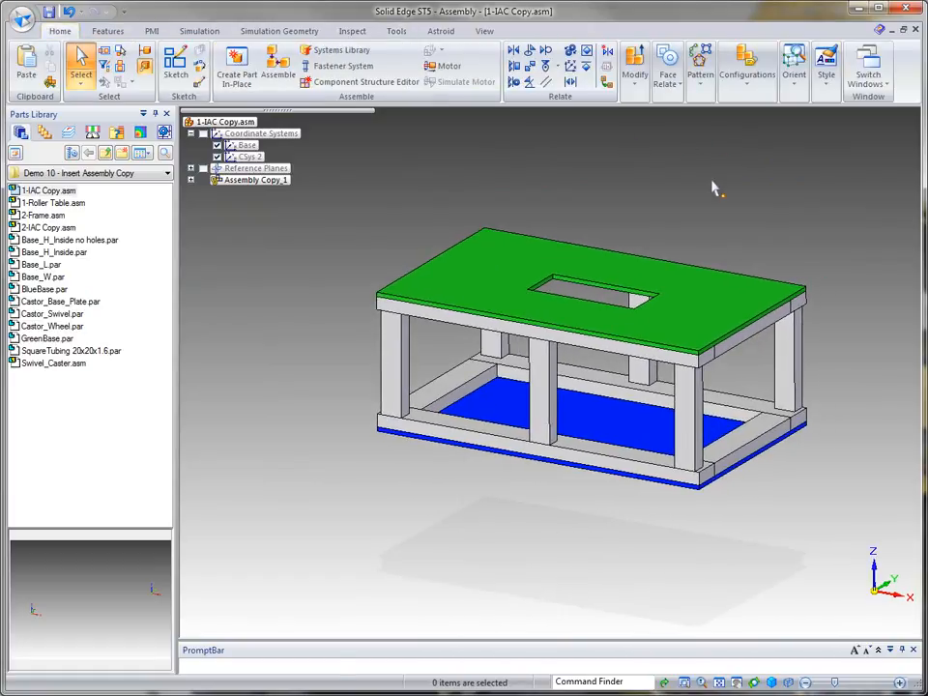
# Step: Save 1-IAC Copy.asm
pyautogui.moveTo(818, 202); pyautogui.dragTo(804, 153, button='middle')
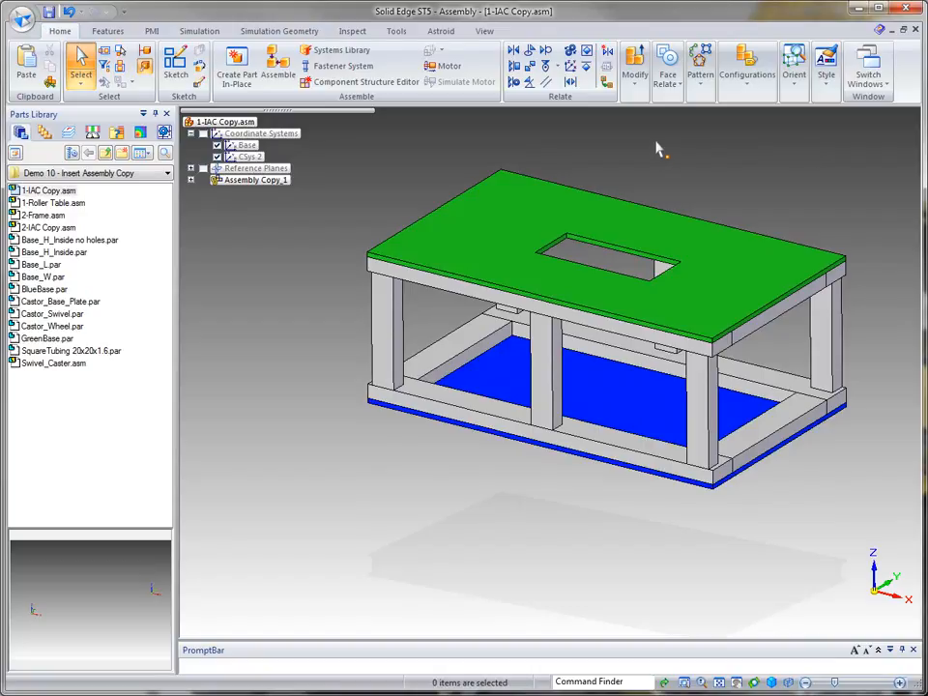
pyautogui.click(48, 13)
# Step: Create a new ISO Assembly document
pyautogui.click(21, 22)
pyautogui.moveTo(48, 53)
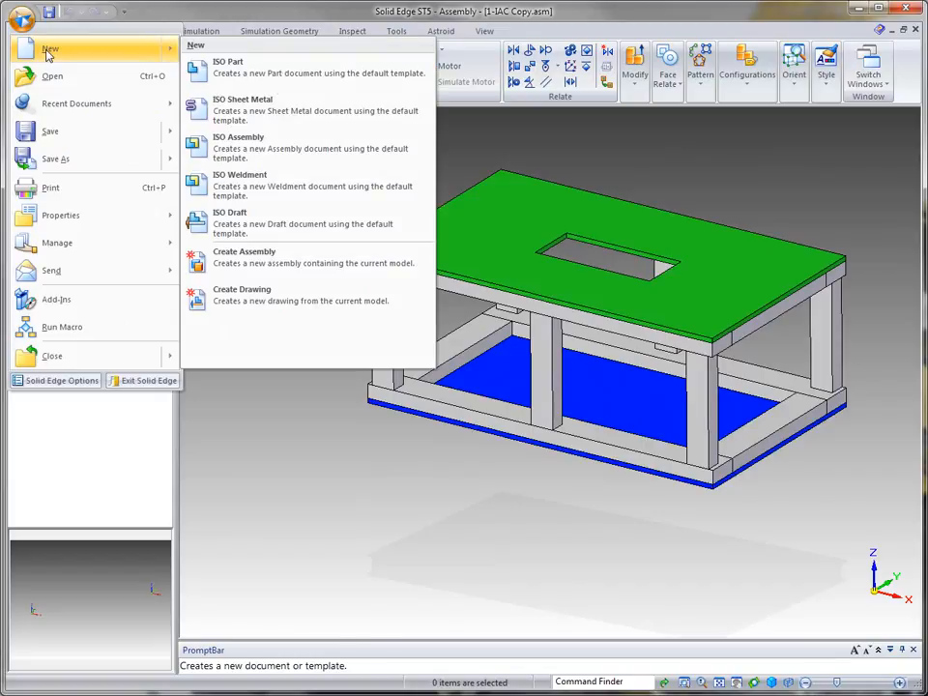
pyautogui.click(296, 149)
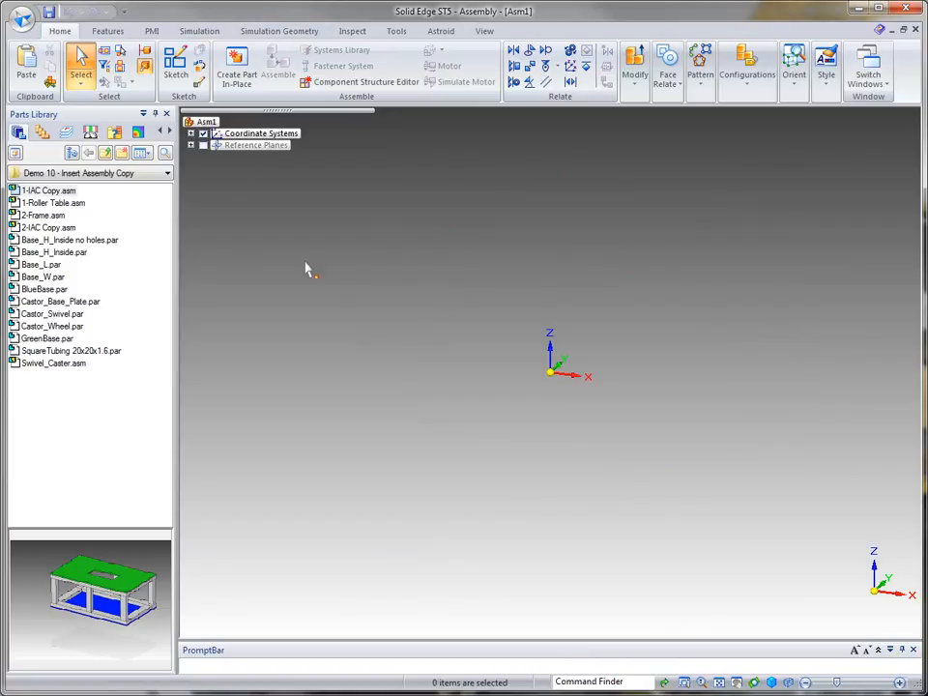
# Step: Place 1-IAC Copy.asm into the new assembly and expand it in the tree to inspect its assembly copy
pyautogui.click(53, 192)
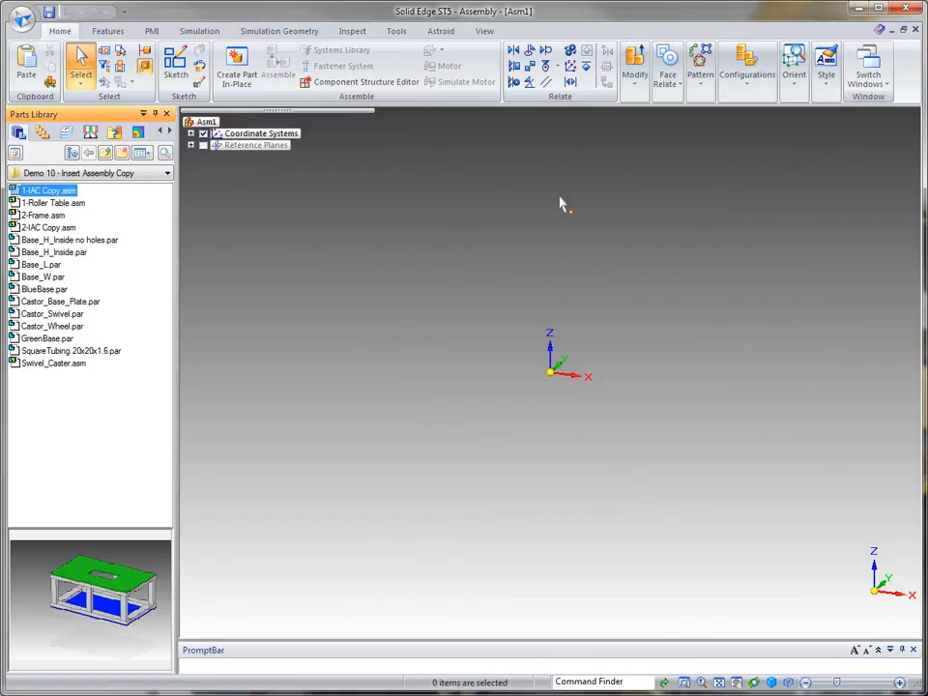
pyautogui.moveTo(14, 191); pyautogui.dragTo(602, 211)
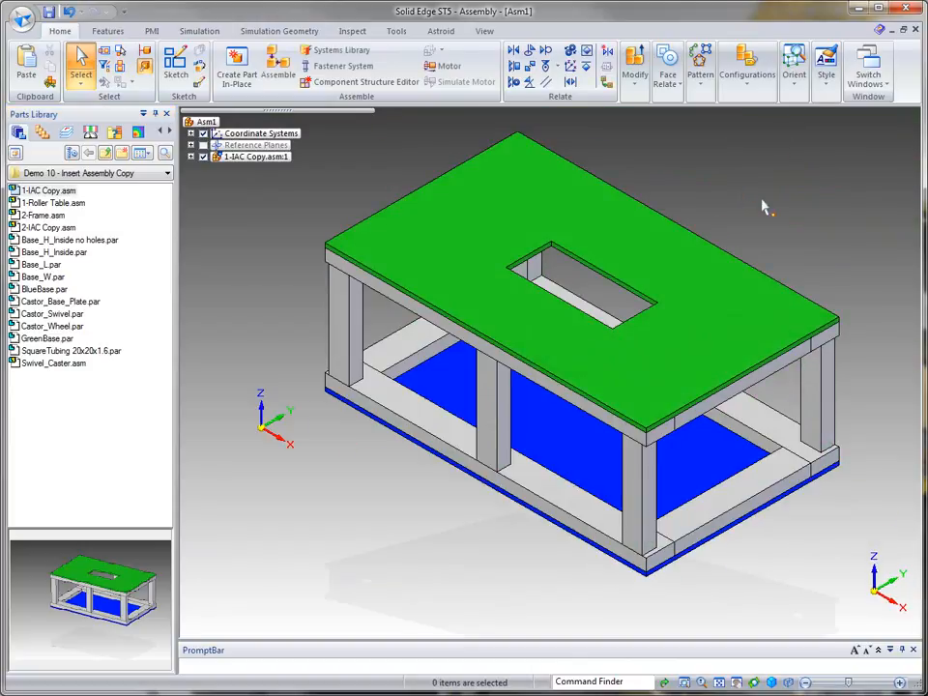
pyautogui.moveTo(799, 198); pyautogui.dragTo(782, 168, button='middle')
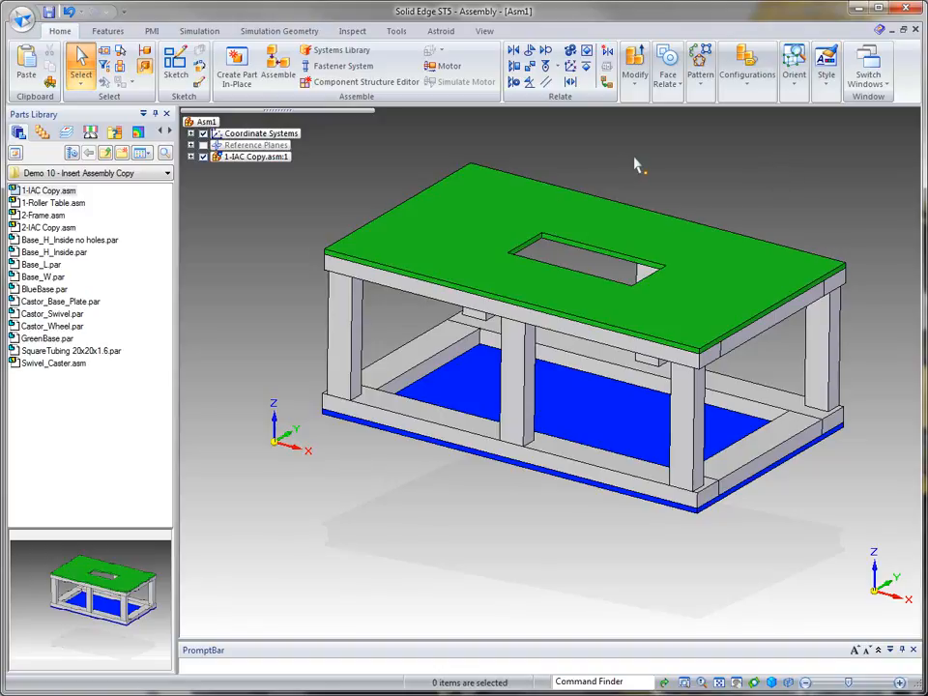
pyautogui.scroll(-3, 642, 165)
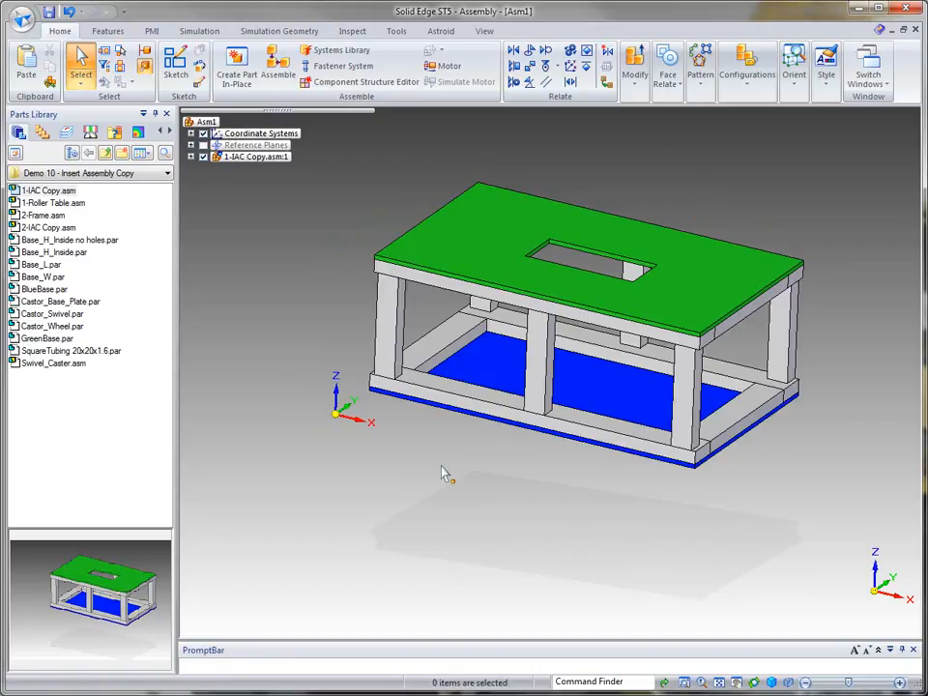
pyautogui.click(191, 157)
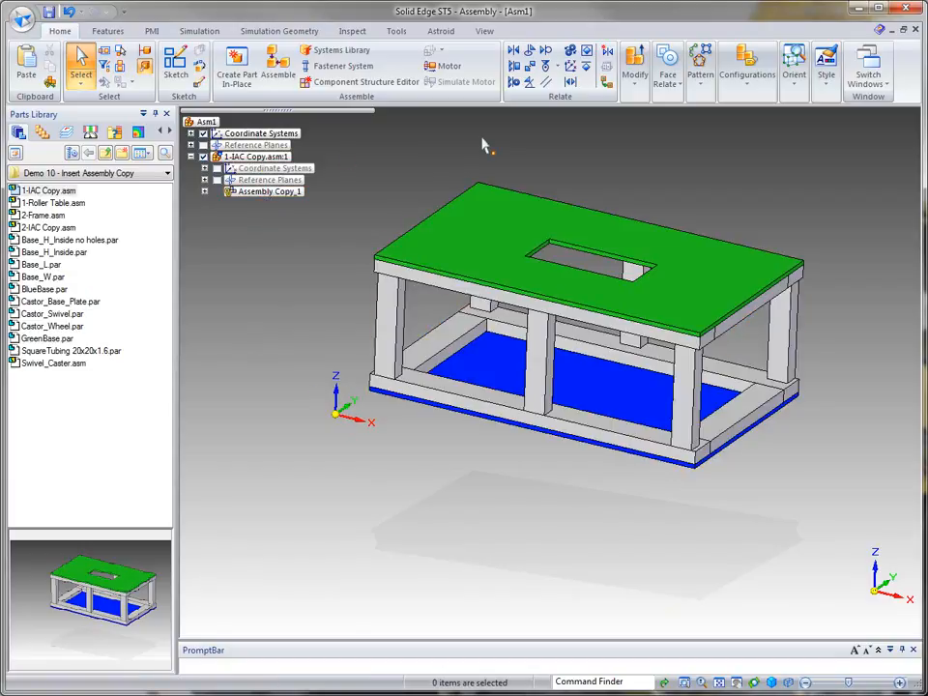
# Step: Close the new assembly without saving the display configuration, then close 1-IAC Copy.asm without saving changes
pyautogui.click(916, 29)
pyautogui.click(486, 413)
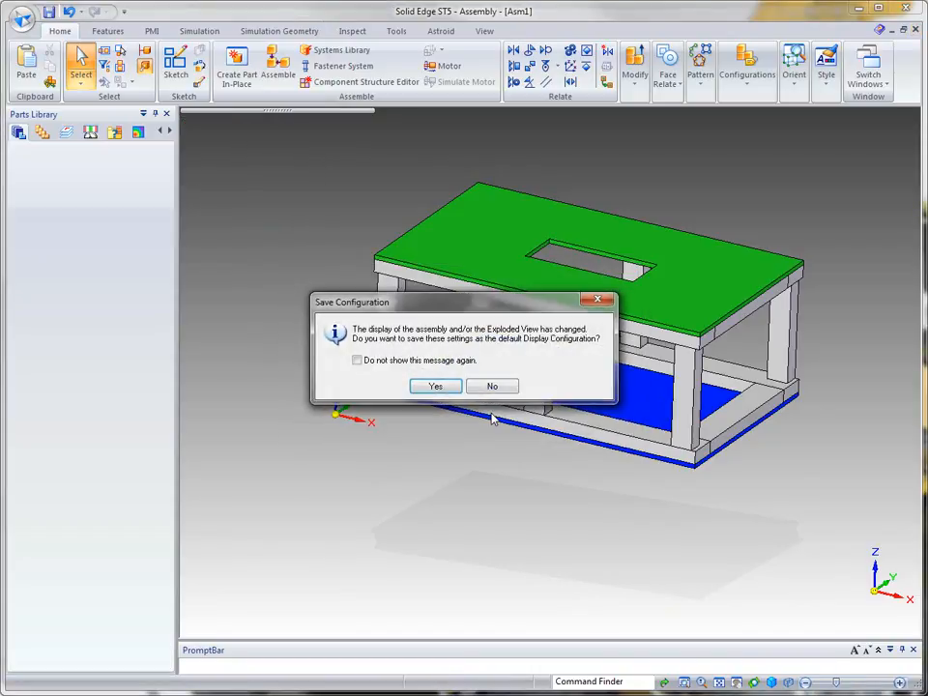
pyautogui.click(494, 387)
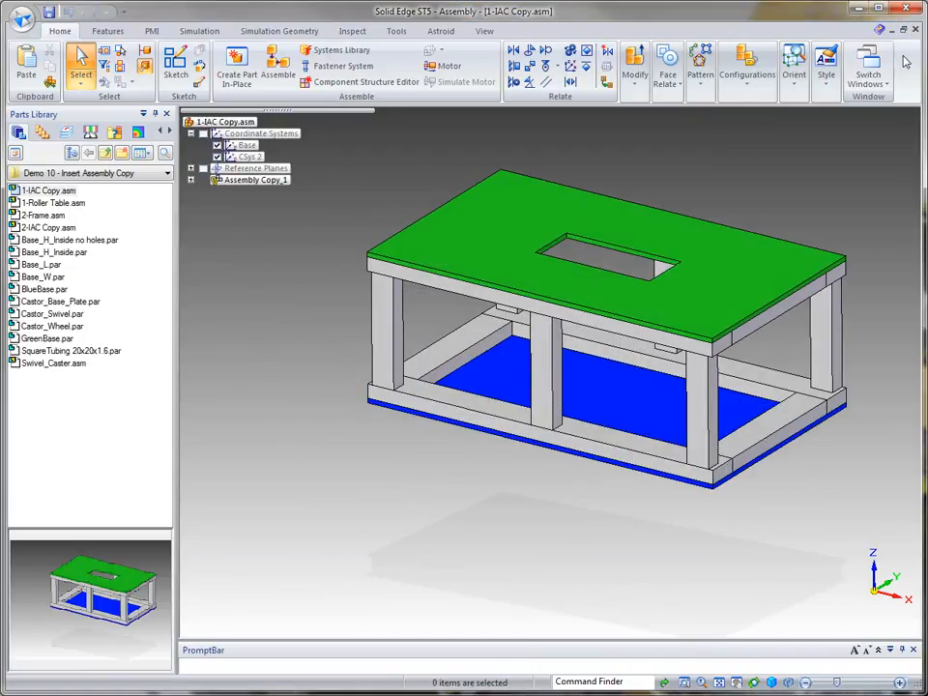
pyautogui.click(916, 29)
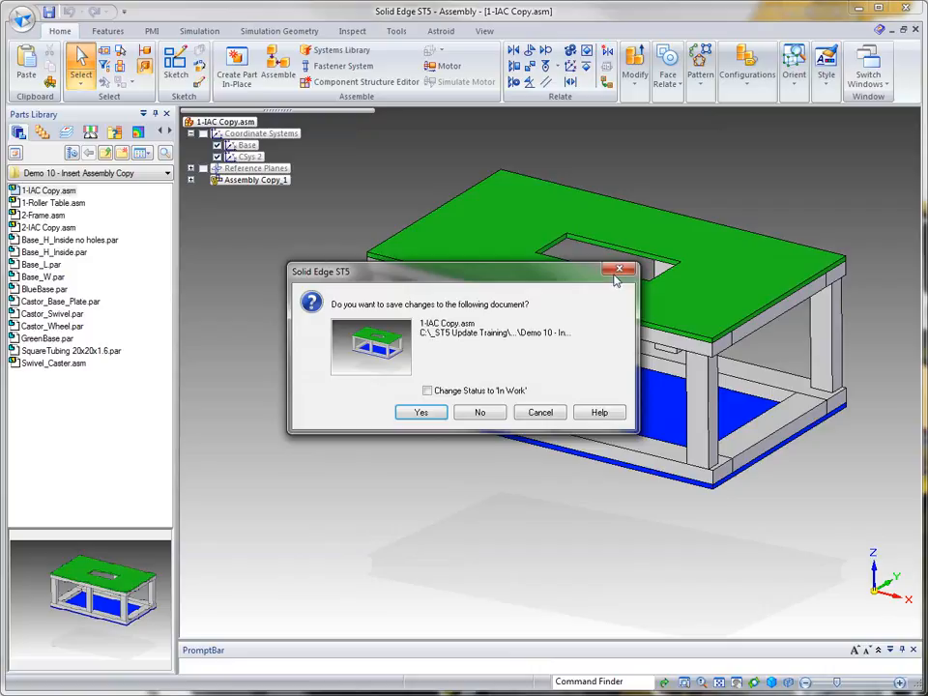
pyautogui.click(481, 413)
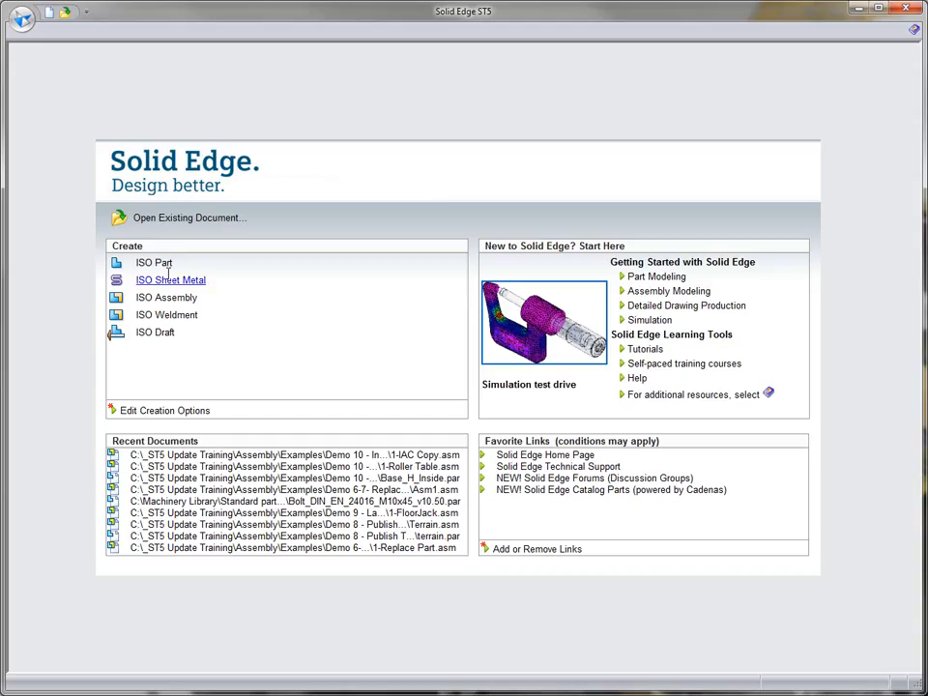
# Step: Open 2-IAC Copy.asm, listing all Solid Edge document types in the open dialog
pyautogui.click(184, 222)
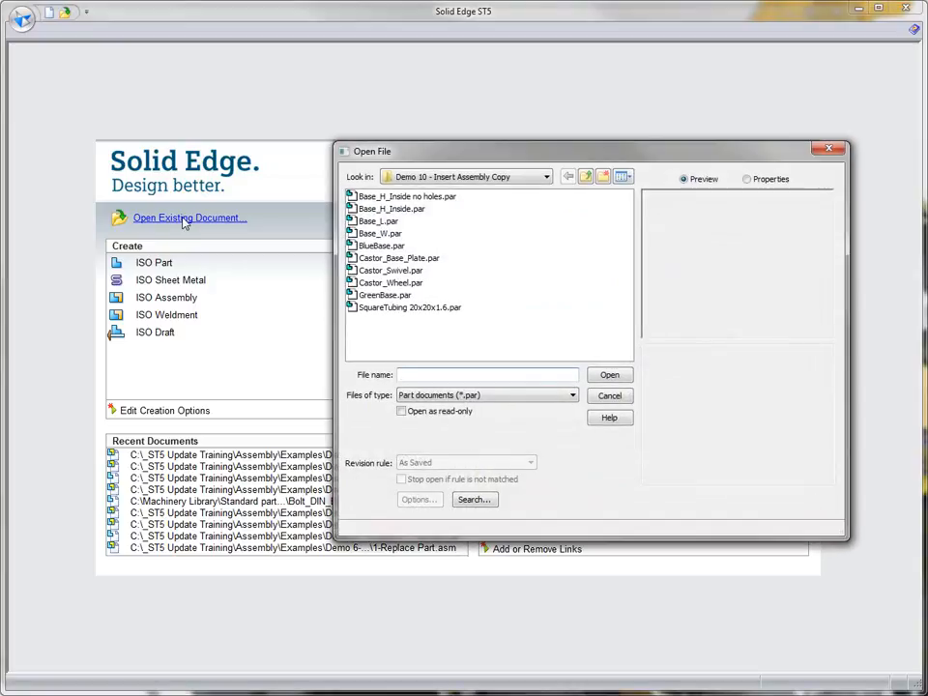
pyautogui.click(570, 396)
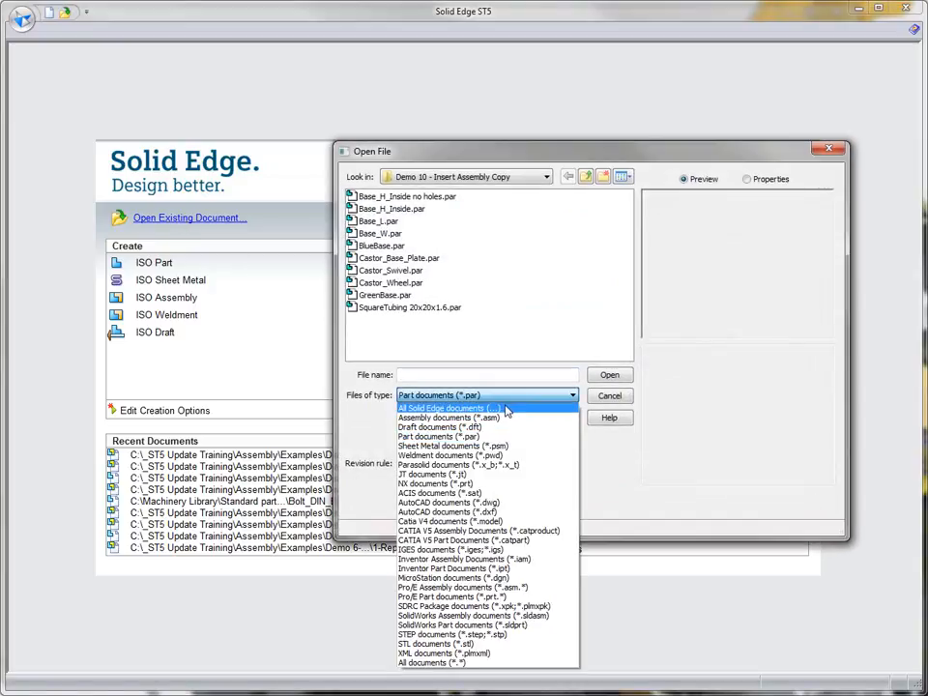
pyautogui.click(503, 407)
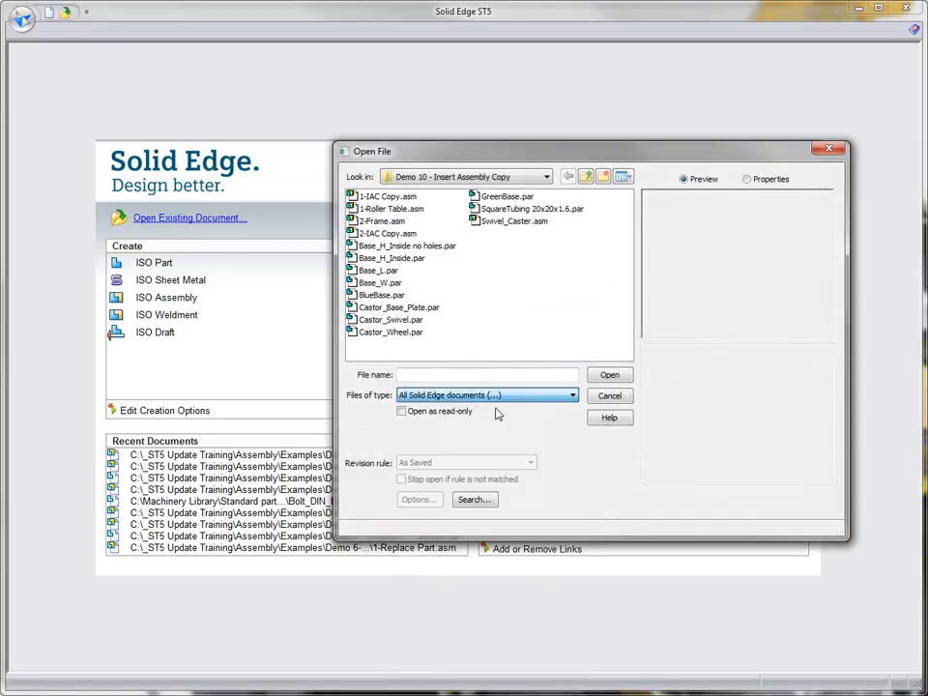
pyautogui.click(383, 223)
pyautogui.click(380, 234)
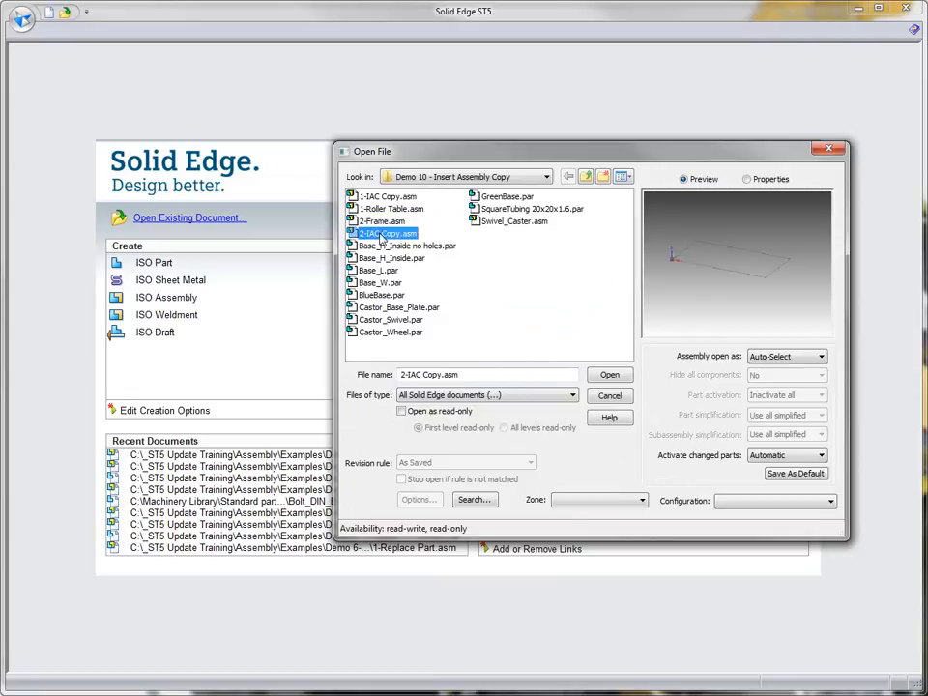
pyautogui.click(610, 375)
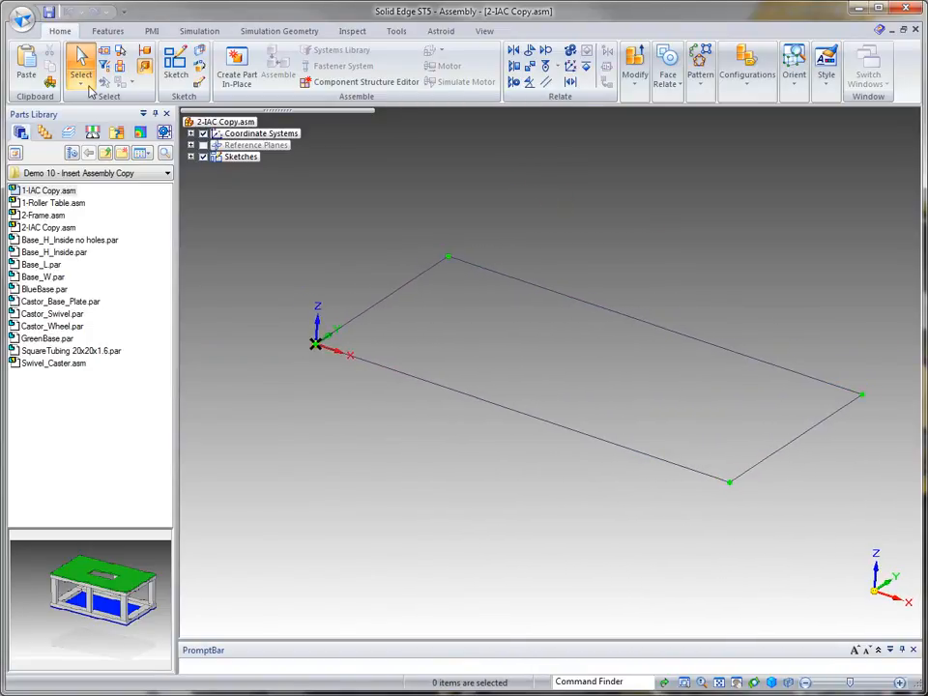
# Step: Insert an assembly copy of 2-Frame.asm into 2-IAC Copy.asm using the Base coordinate system
pyautogui.click(49, 81)
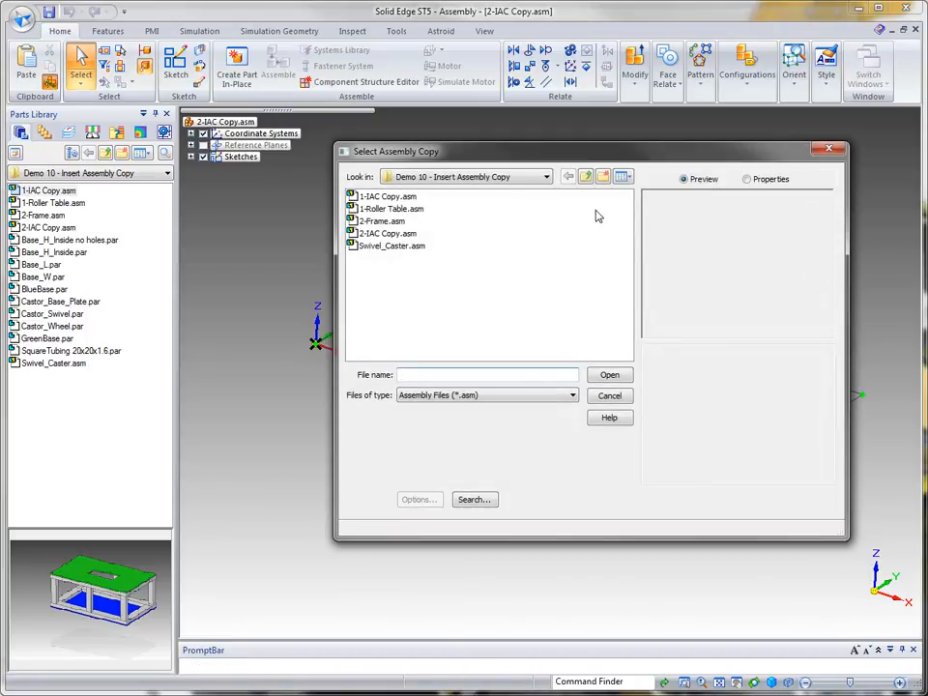
pyautogui.click(381, 222)
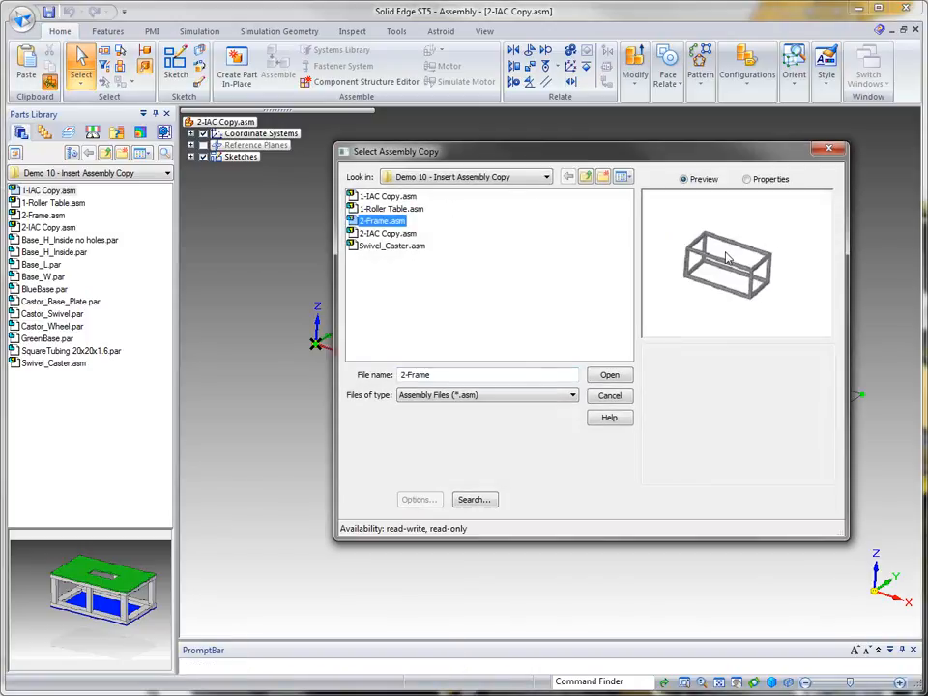
pyautogui.click(602, 375)
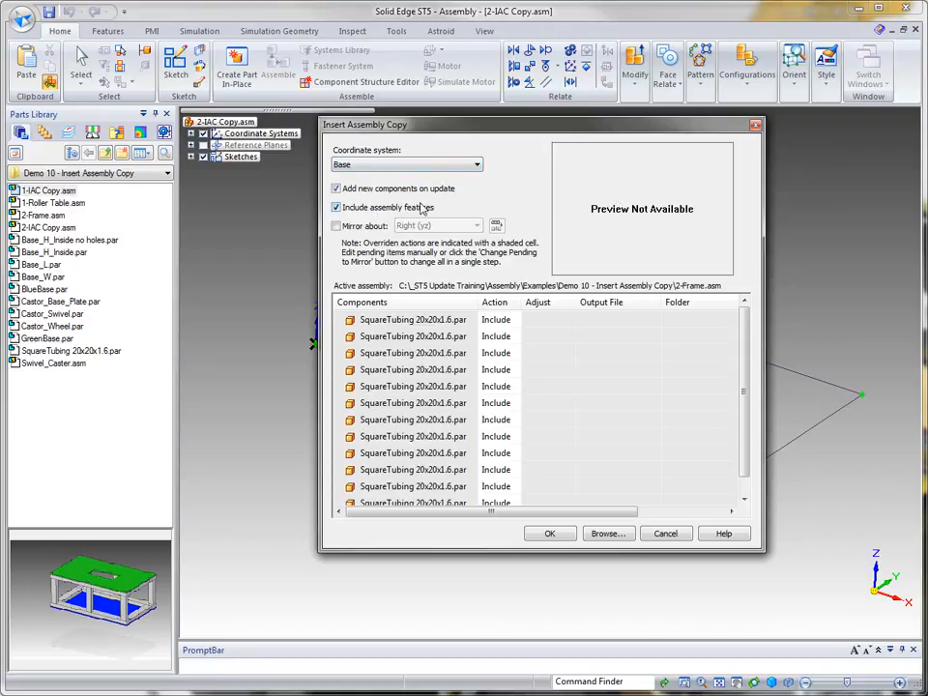
pyautogui.click(552, 536)
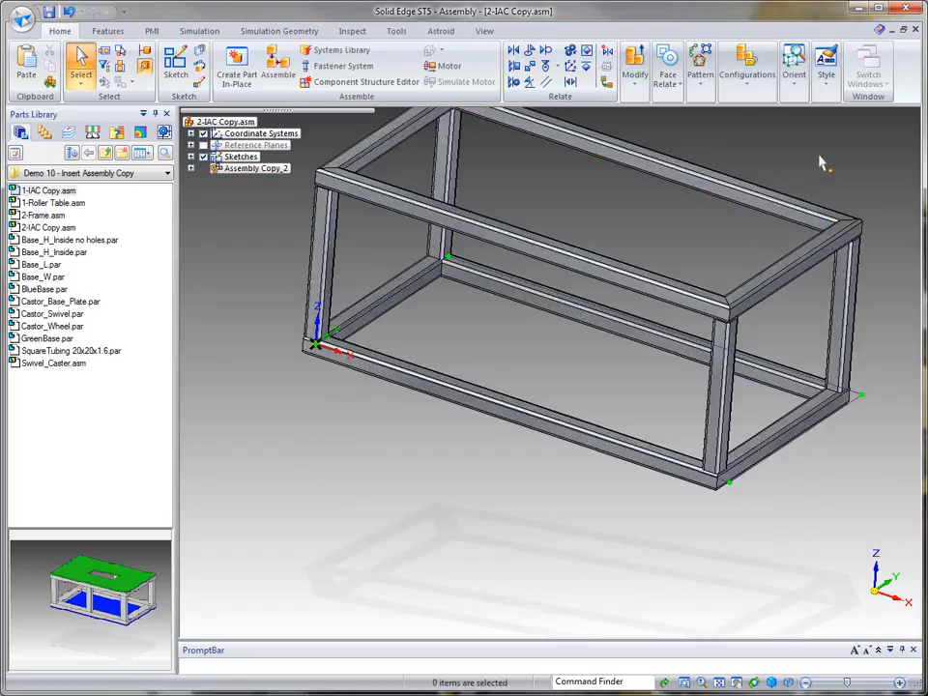
# Step: Pattern all twelve SquareTubing parts of Assembly Copy_2, using the pattern contained in the frame's end tube, and finish
pyautogui.scroll(-3, 822, 184)
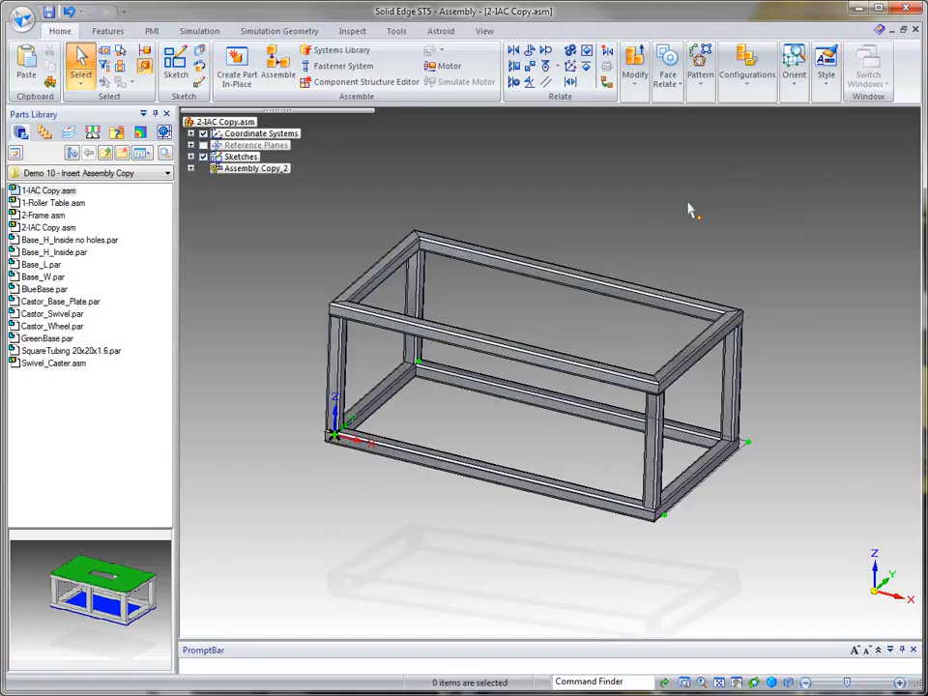
pyautogui.moveTo(688, 203); pyautogui.dragTo(737, 201, button='middle')
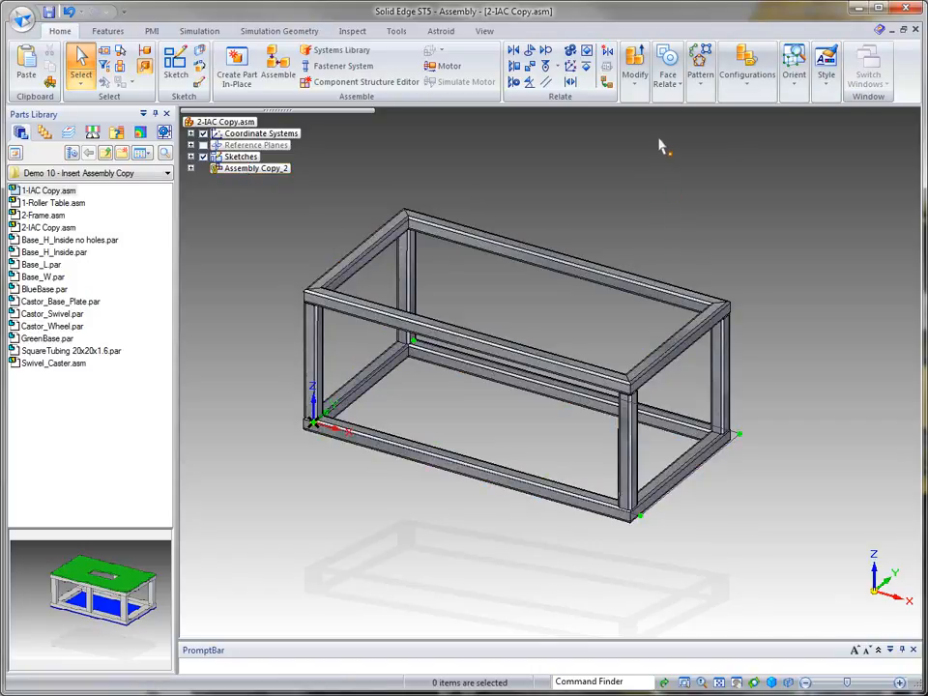
pyautogui.click(702, 86)
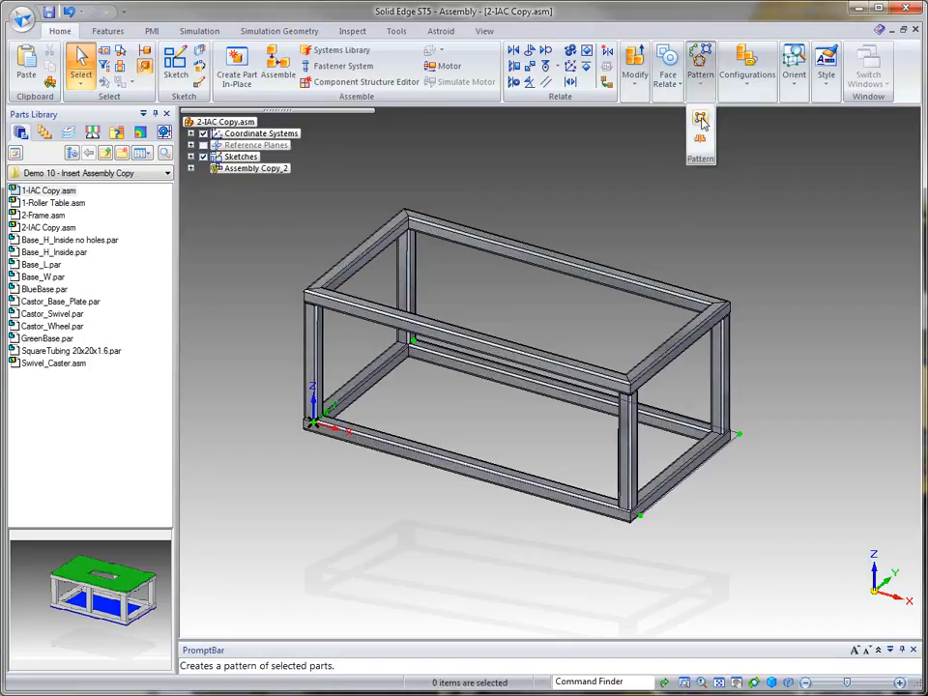
pyautogui.click(702, 118)
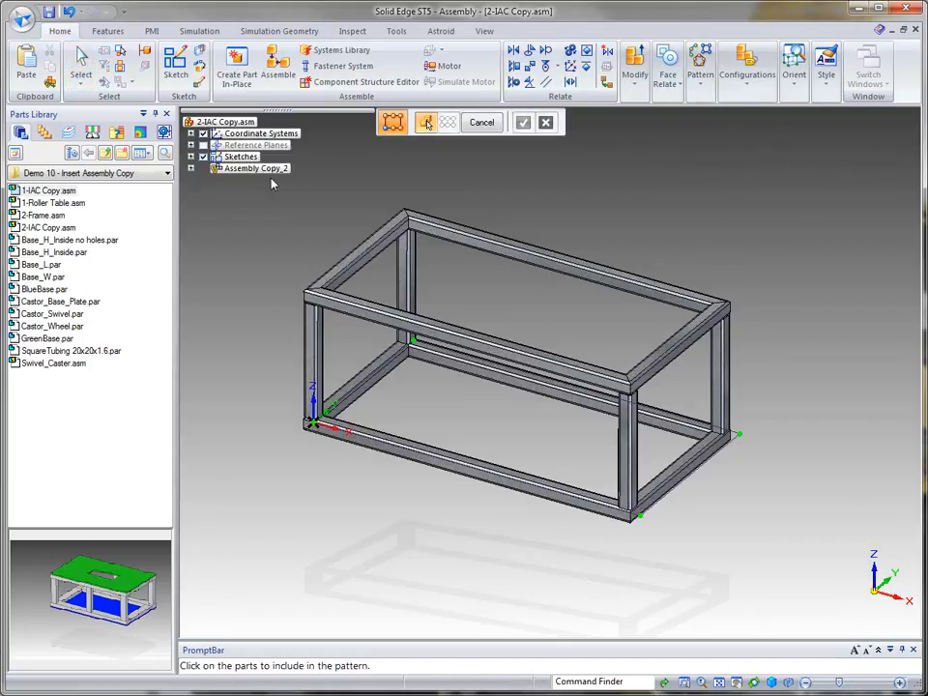
pyautogui.click(192, 169)
pyautogui.click(275, 180)
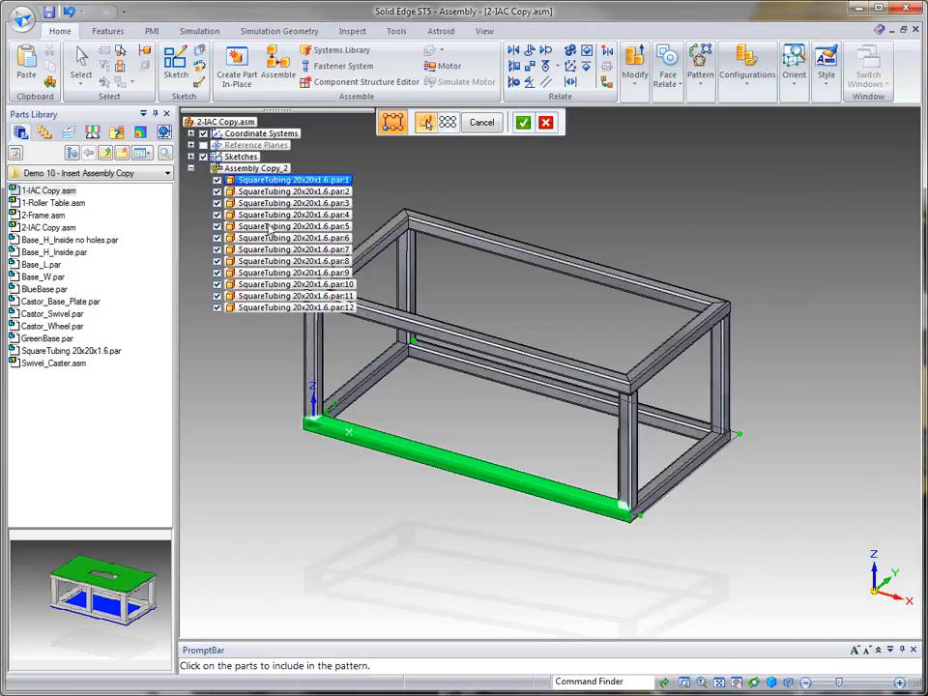
pyautogui.keyDown('shift'); pyautogui.click(262, 307); pyautogui.keyUp('shift')
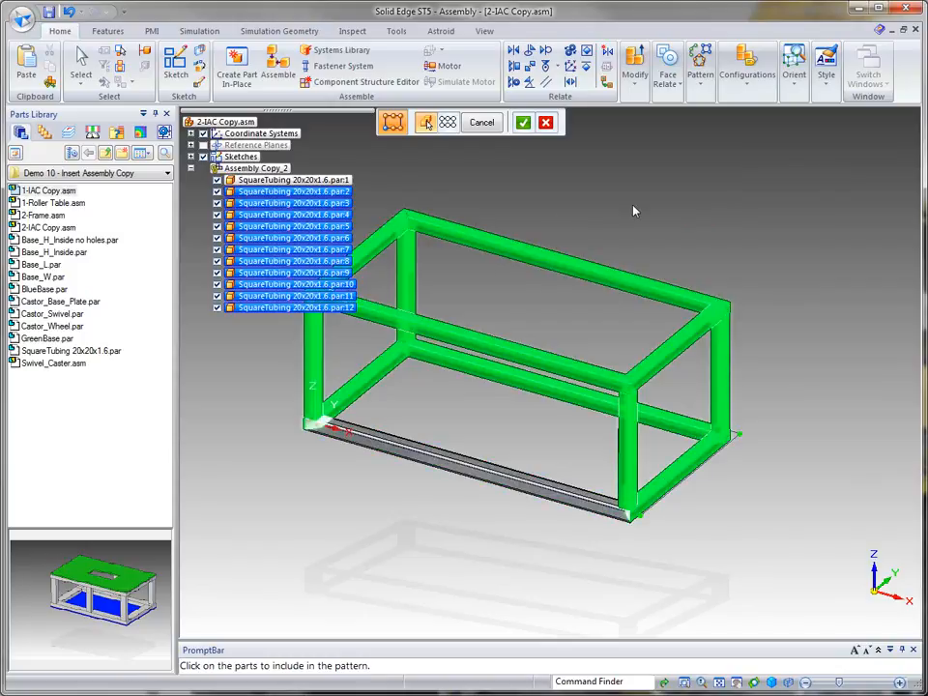
pyautogui.keyDown('ctrl'); pyautogui.click(278, 181); pyautogui.keyUp('ctrl')
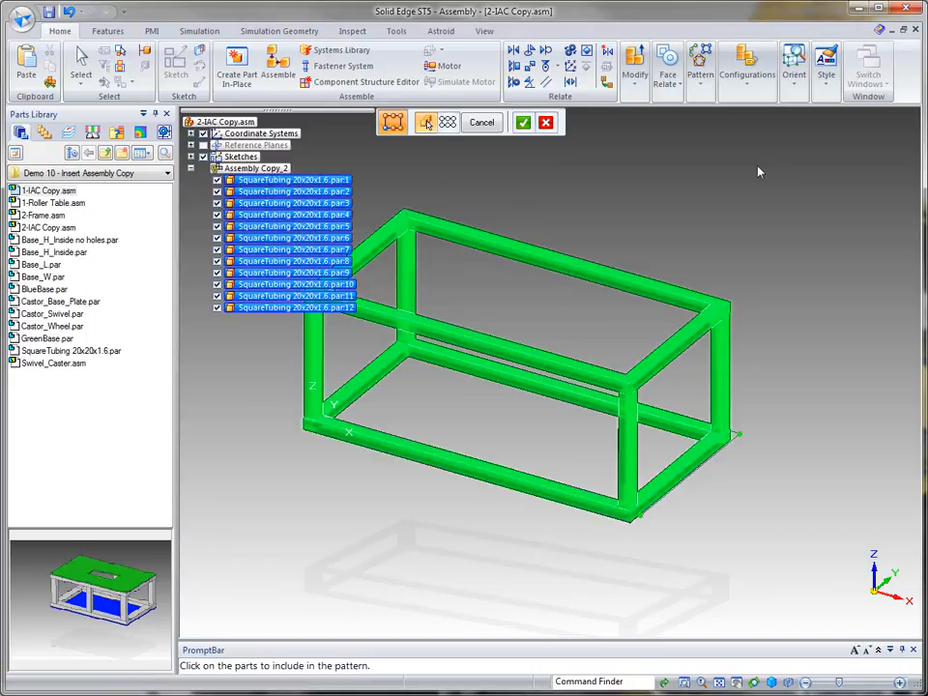
pyautogui.click(523, 122)
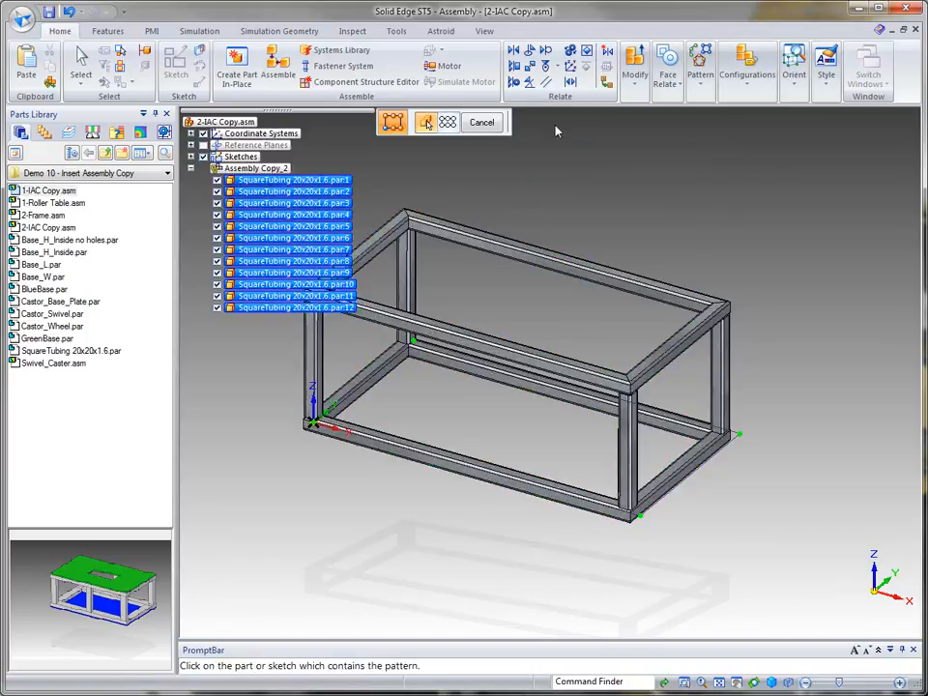
pyautogui.click(727, 449)
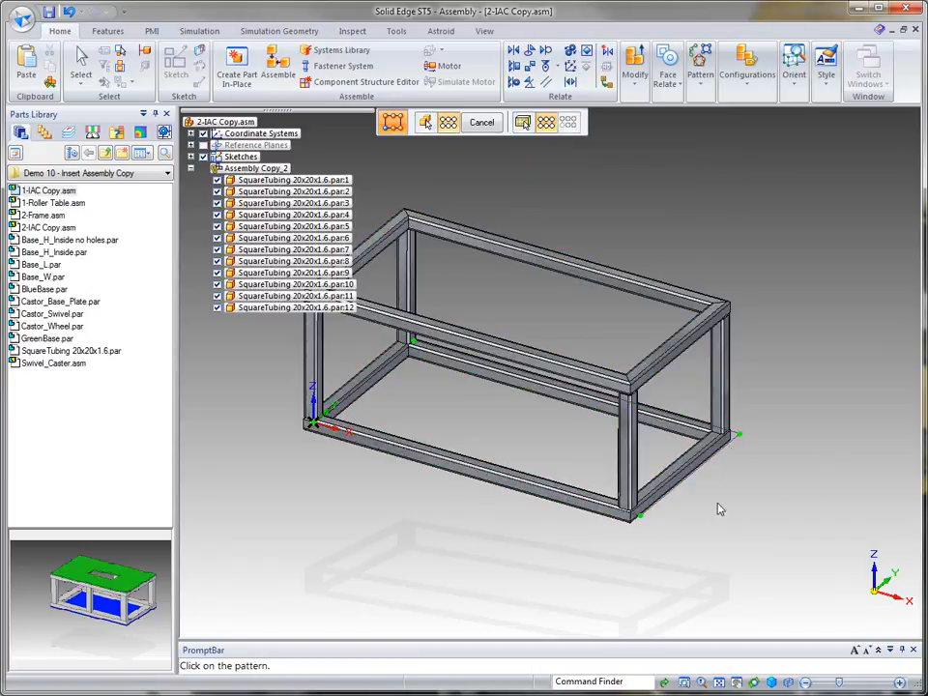
pyautogui.click(716, 461)
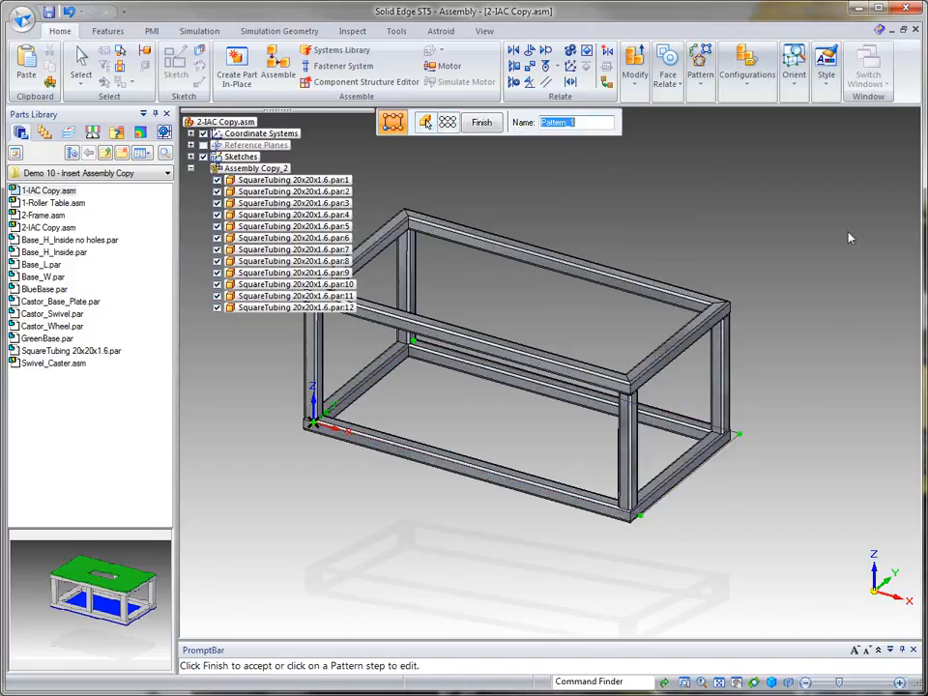
pyautogui.rightClick(744, 166)
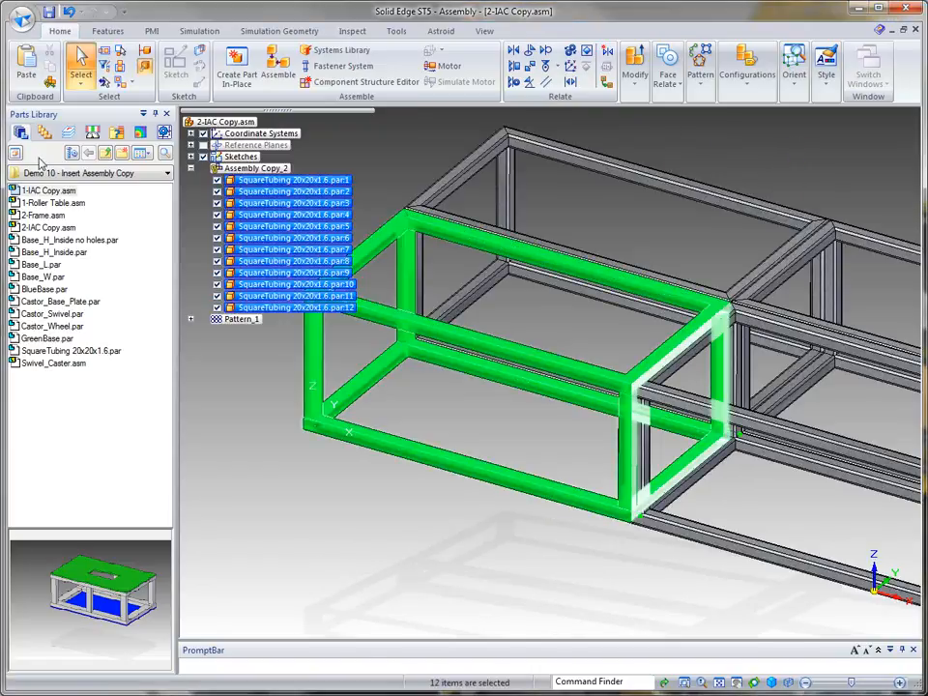
# Step: Collapse the assembly copy and inspect the patterned frames in a fitted isometric view and the Pattern_1 tree entry
pyautogui.click(190, 168)
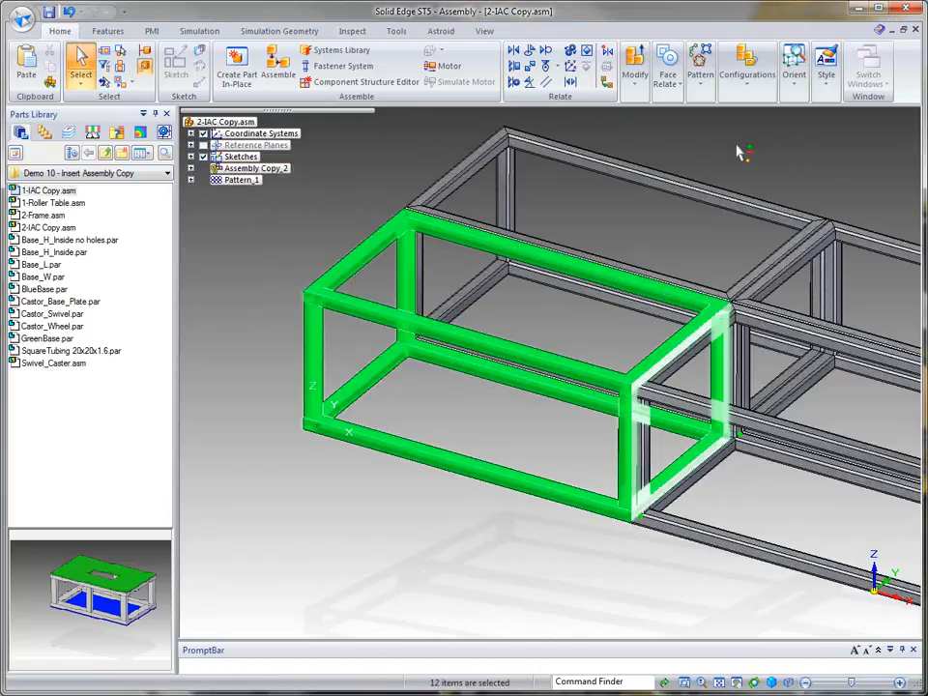
pyautogui.scroll(-3, 776, 164)
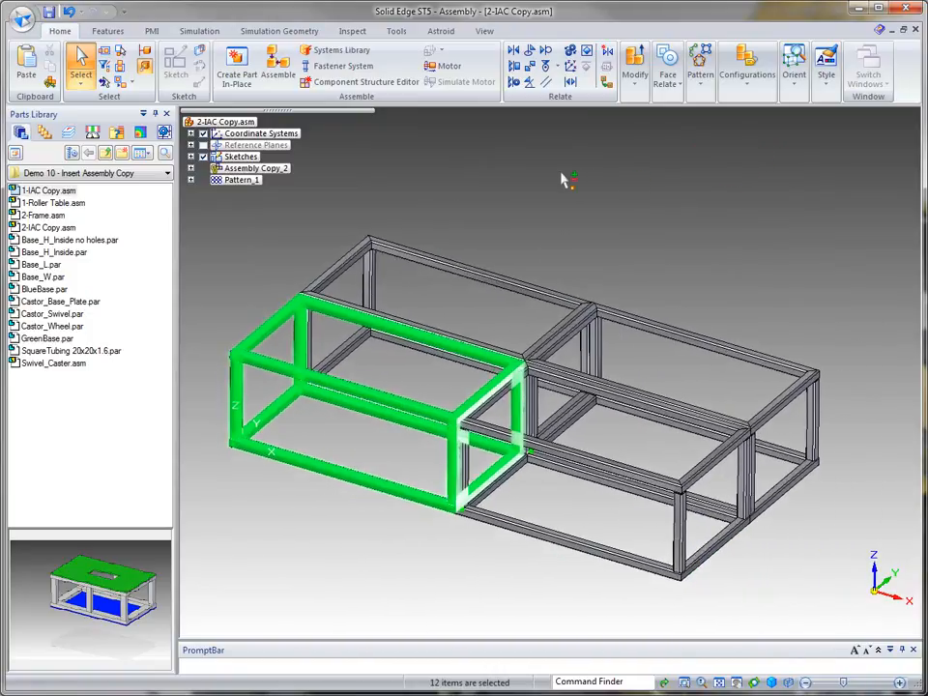
pyautogui.click(88, 69)
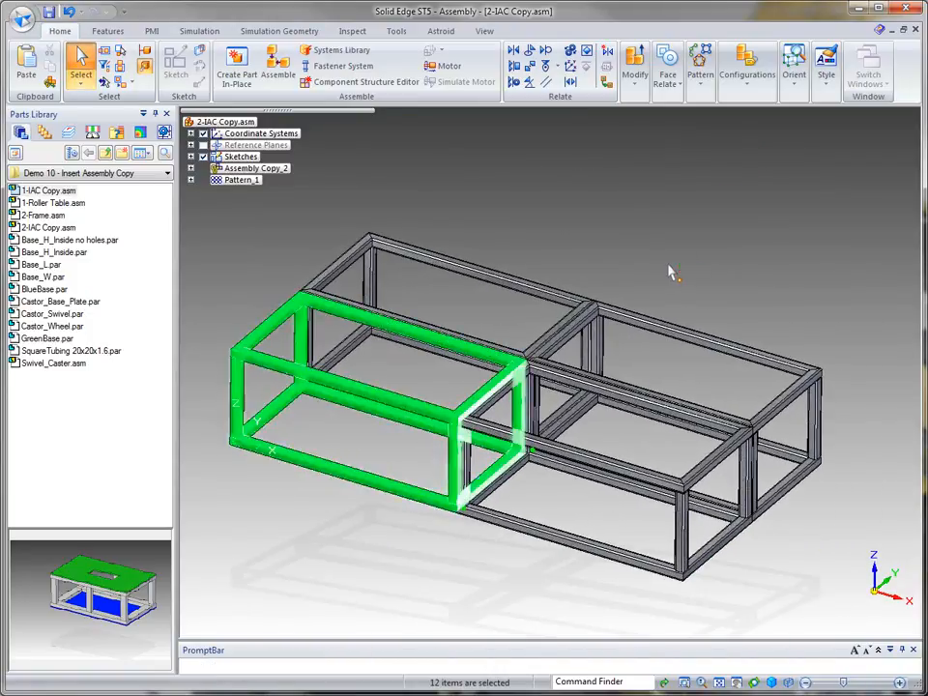
pyautogui.hotkey('ctrl', 'f')
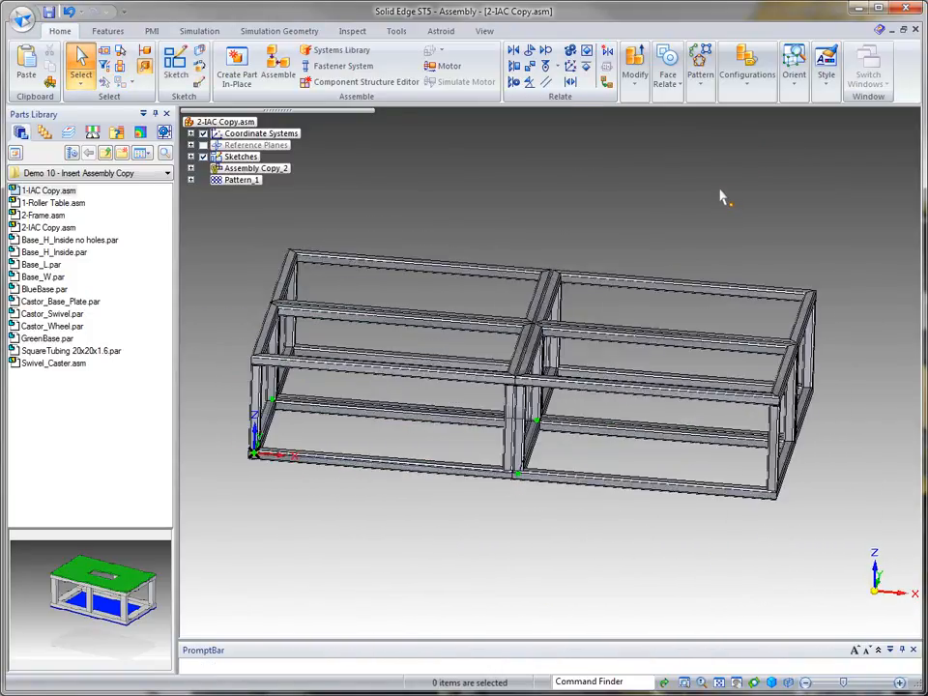
pyautogui.hotkey('ctrl', 'i')
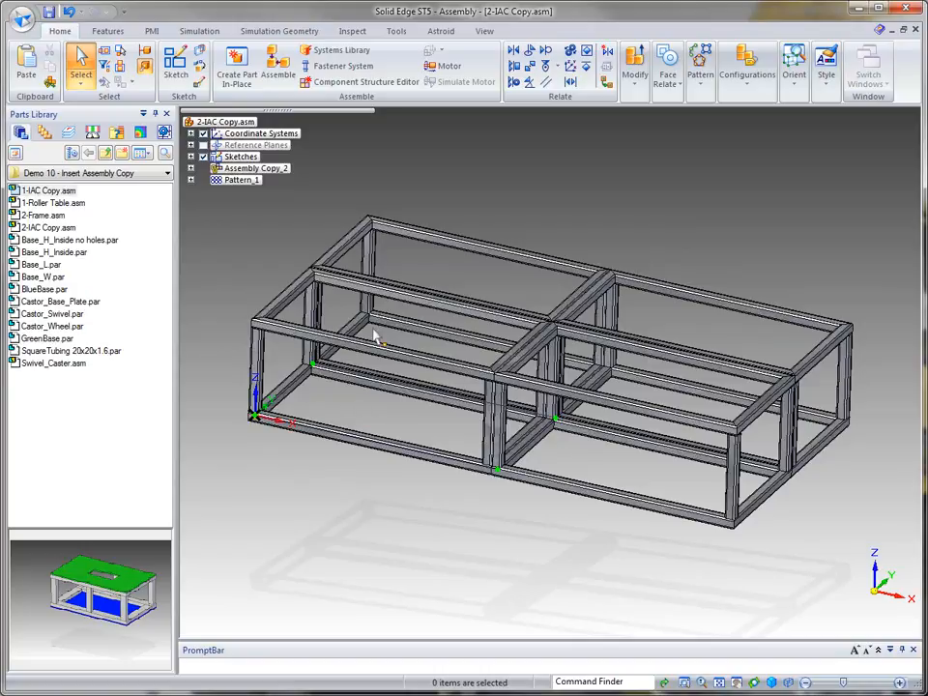
pyautogui.click(191, 181)
pyautogui.click(192, 181)
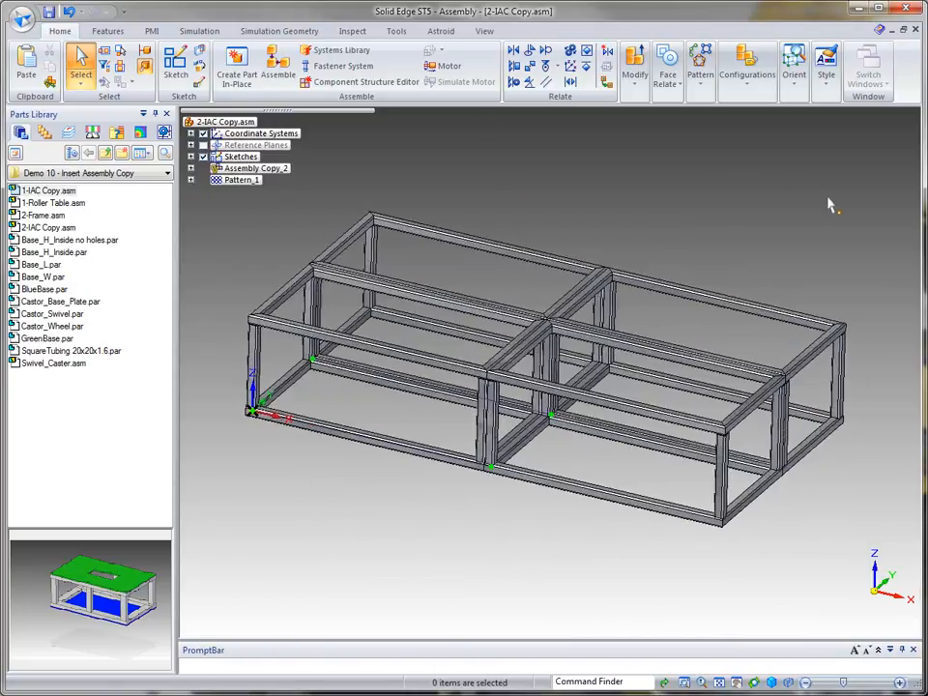